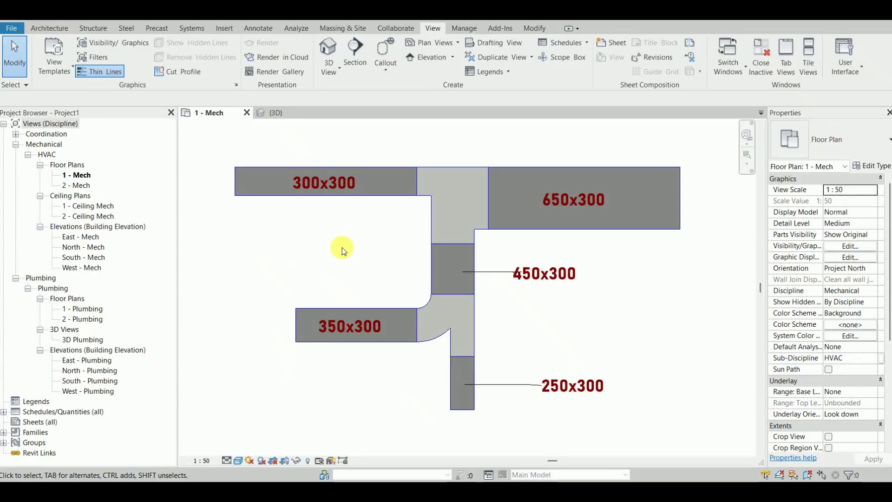
Examine the upper branch tee in the floor plan and compare it with the SR5-10 tee diagram in the duct fitting database
scroll(340, 244, down, 1)
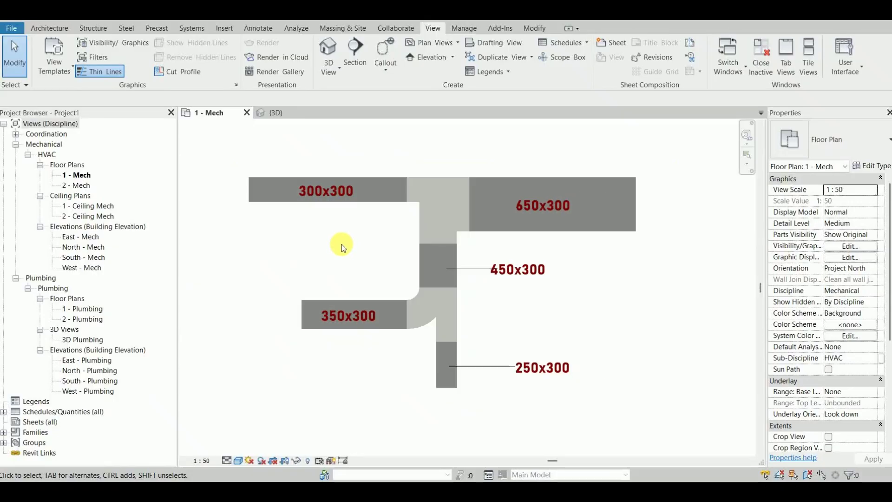
scroll(443, 228, up, 2)
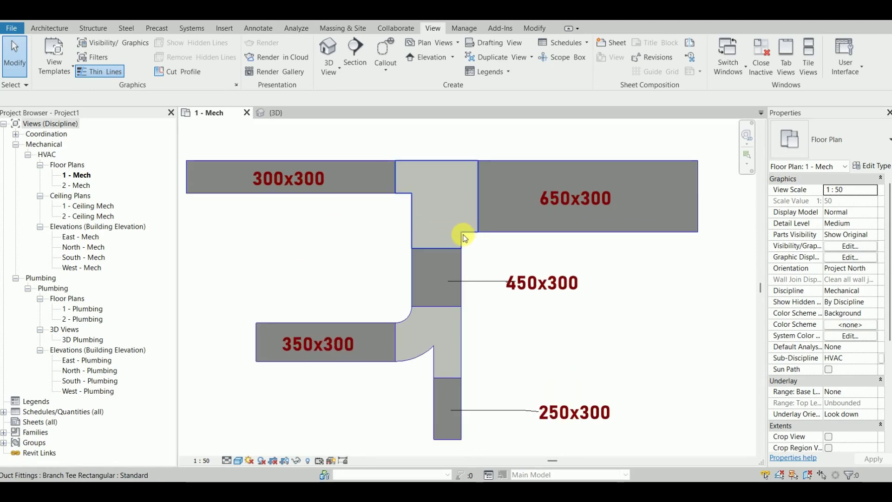
click(448, 245)
scroll(487, 248, down, 1)
middle_drag(489, 251, 472, 239)
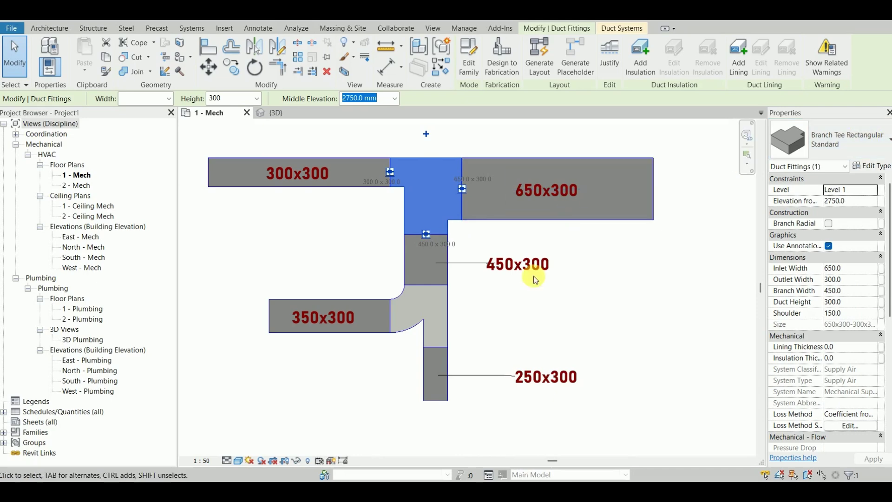
click(492, 312)
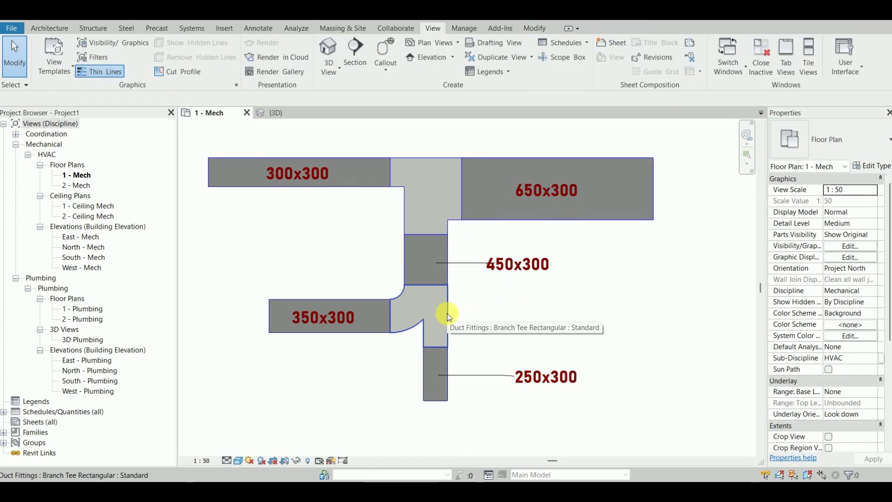
scroll(451, 239, up, 2)
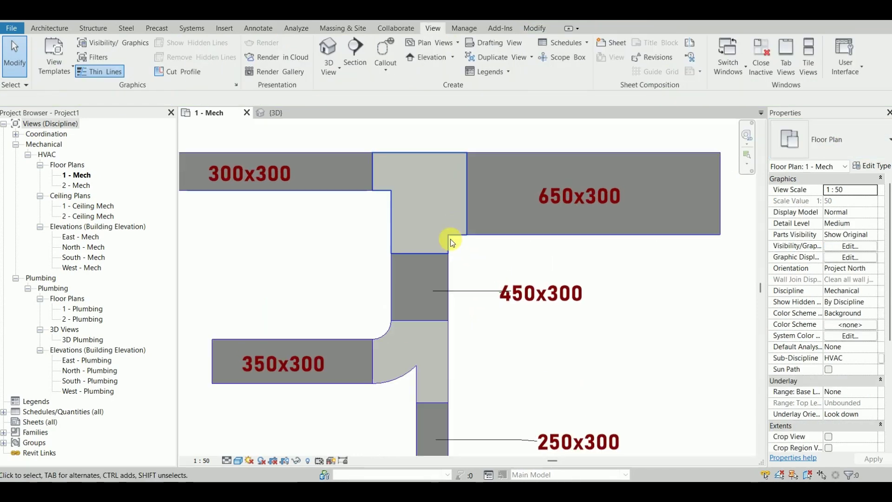
click(705, 490)
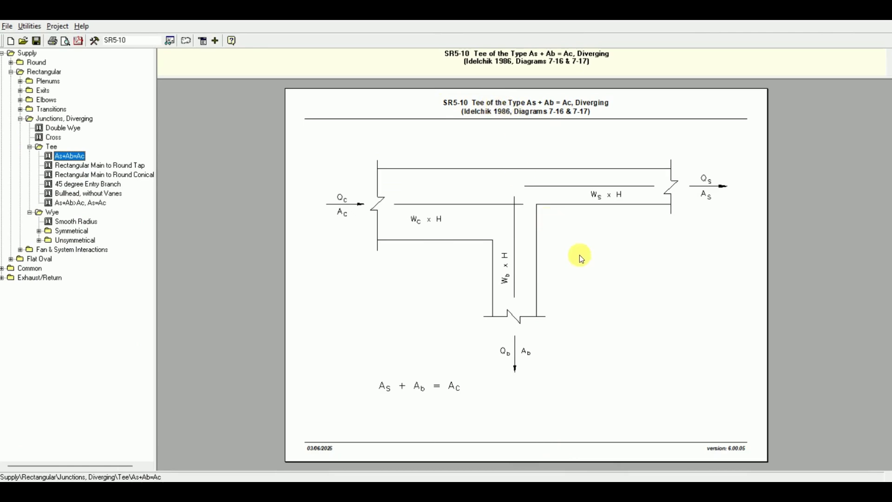
click(697, 490)
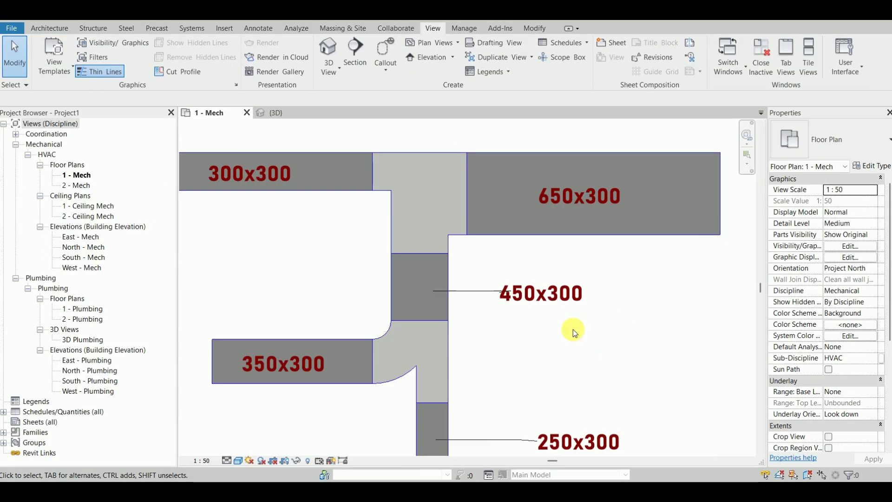
Examine the lower branch tee joining the 450x300, 350x300 and 250x300 ducts
click(451, 368)
scroll(481, 370, down, 1)
middle_drag(483, 370, 497, 323)
click(532, 316)
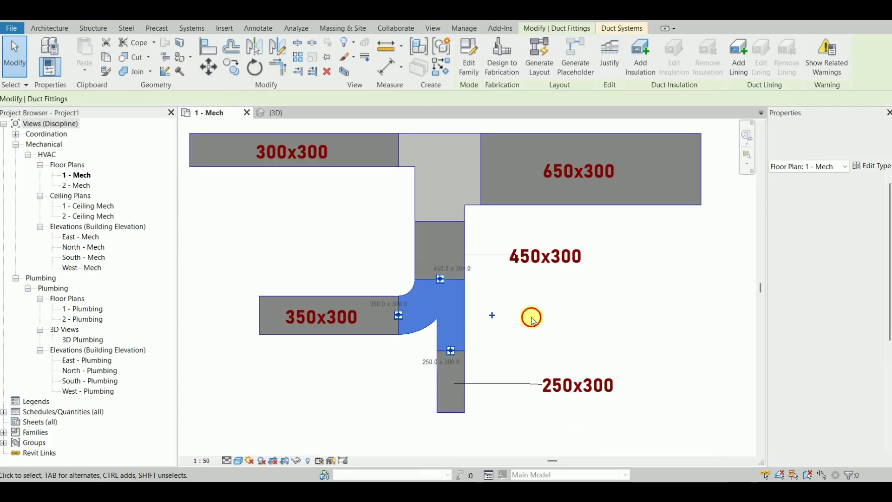
scroll(472, 328, up, 1)
scroll(471, 328, up, 1)
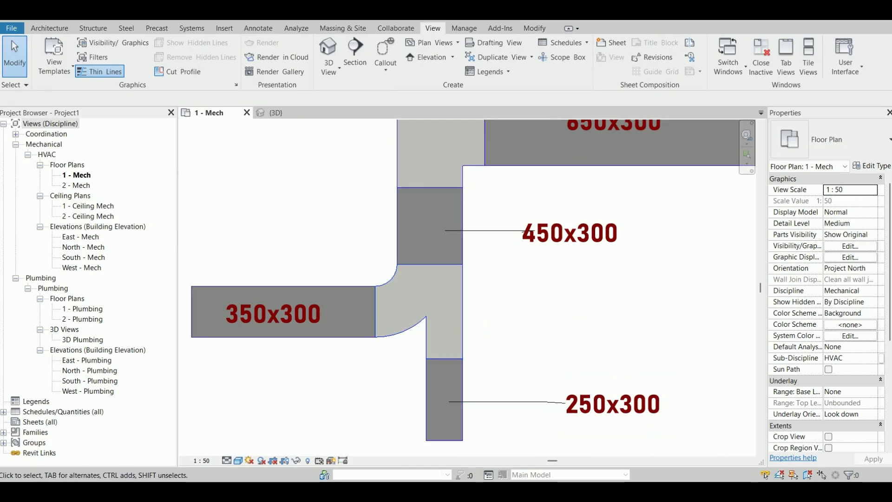
Switch to the duct fitting database and view the Smooth Radius wye and the As+Ab=Ac tee
click(664, 490)
click(76, 222)
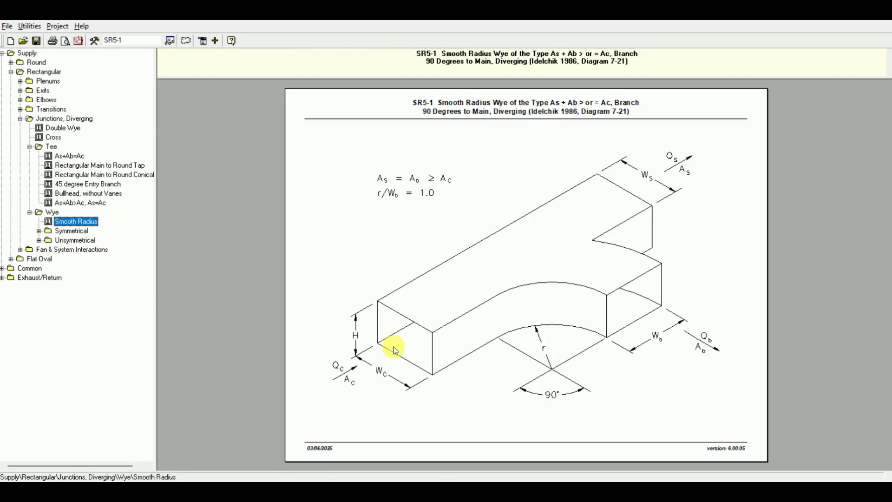
click(74, 157)
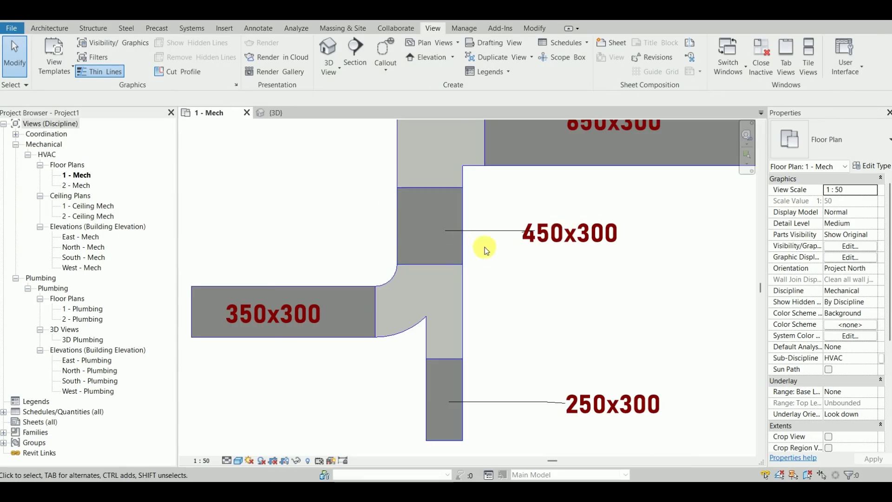
Examine the main and branch duct sizes around both tees in the 1 - Mech floor plan
scroll(484, 251, down, 2)
scroll(285, 200, up, 1)
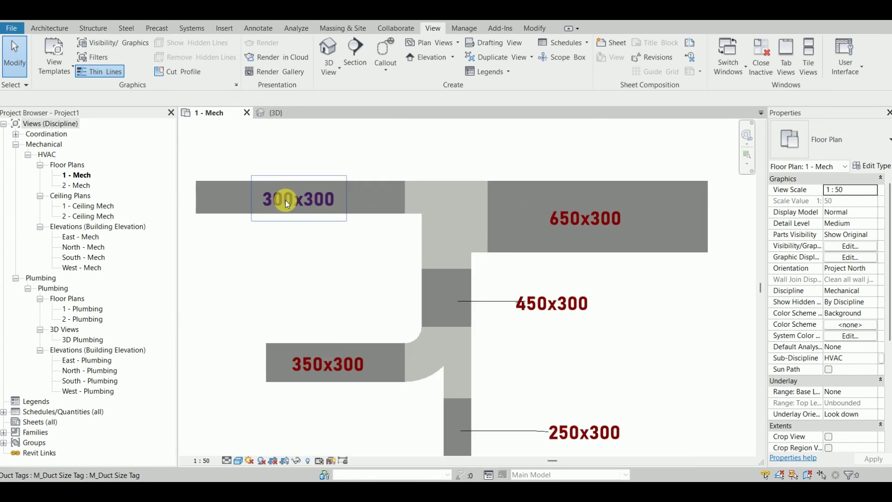
scroll(285, 200, up, 1)
middle_drag(515, 298, 505, 224)
scroll(503, 255, down, 1)
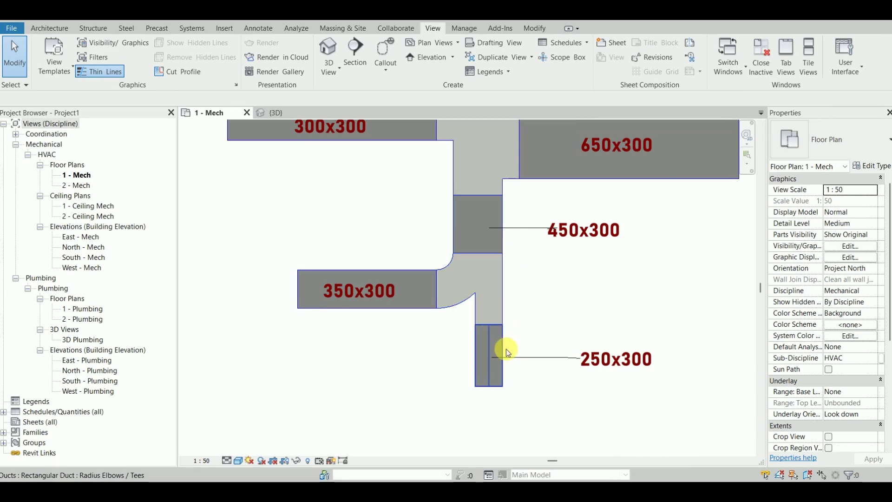
click(358, 302)
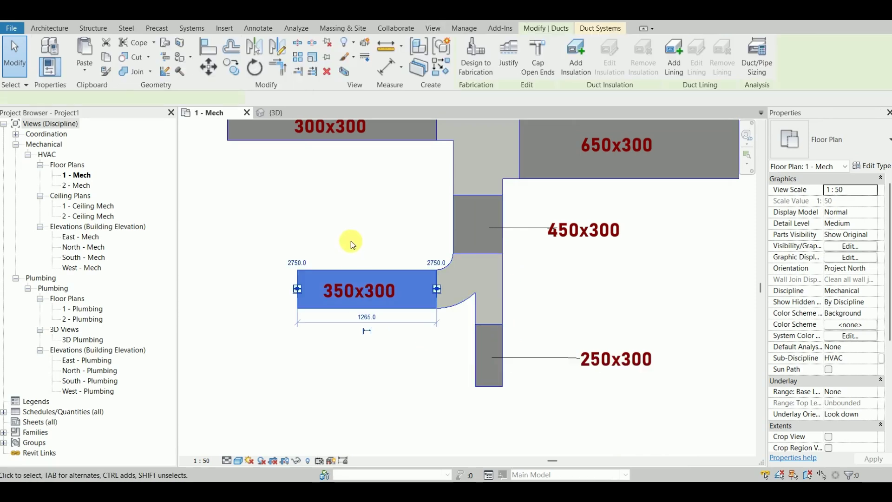
click(350, 238)
scroll(354, 235, down, 2)
middle_drag(357, 232, 362, 263)
scroll(363, 260, up, 1)
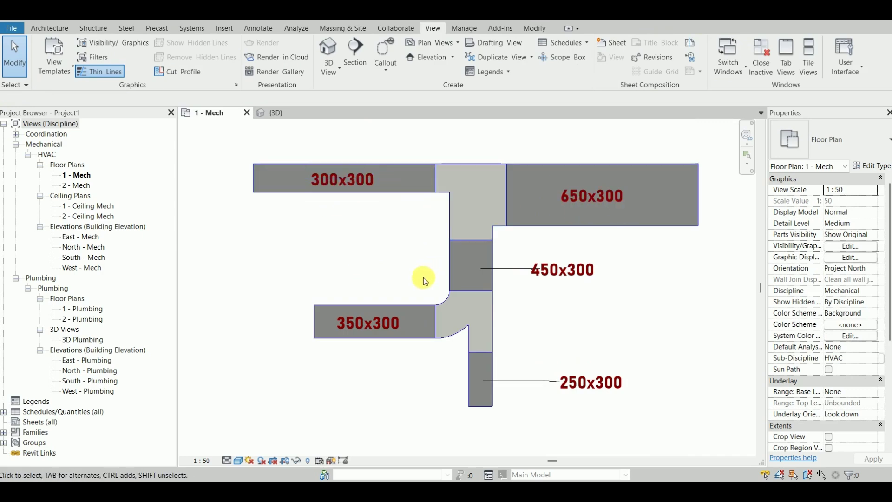
Open the 3D view and examine the duct run and its two branch tees
click(285, 113)
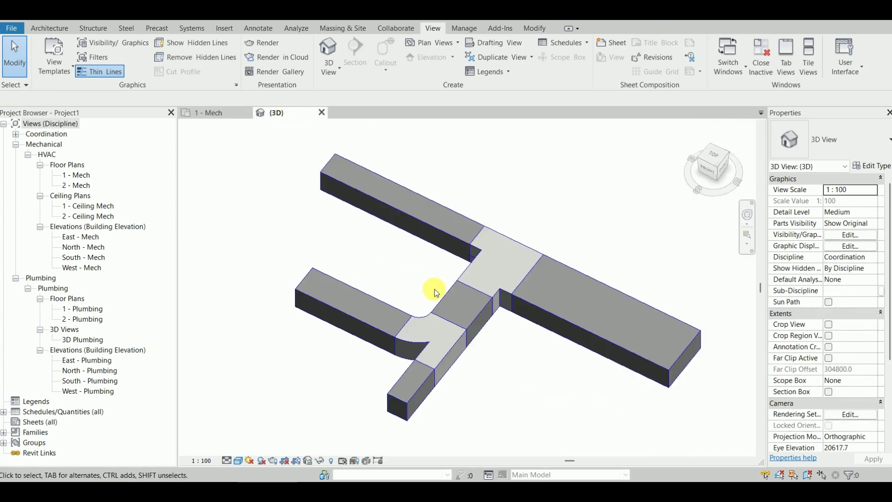
scroll(432, 309, up, 2)
shift+middle_drag(422, 310, 478, 259)
click(478, 259)
shift+middle_drag(541, 298, 466, 313)
click(487, 353)
shift+middle_drag(488, 352, 462, 339)
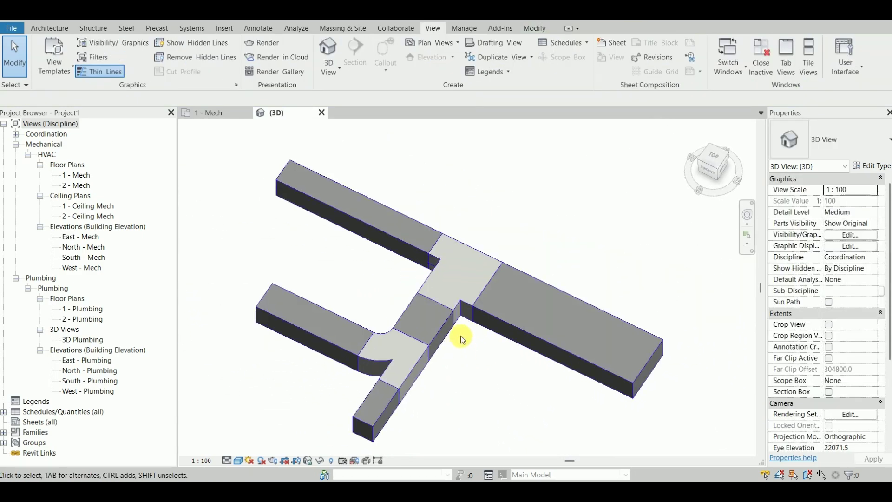
scroll(429, 356, up, 2)
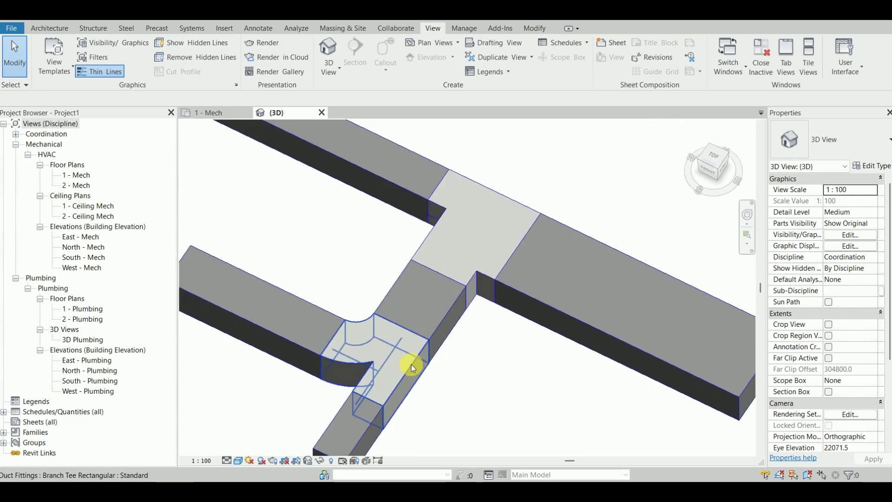
scroll(472, 338, down, 4)
scroll(488, 305, up, 2)
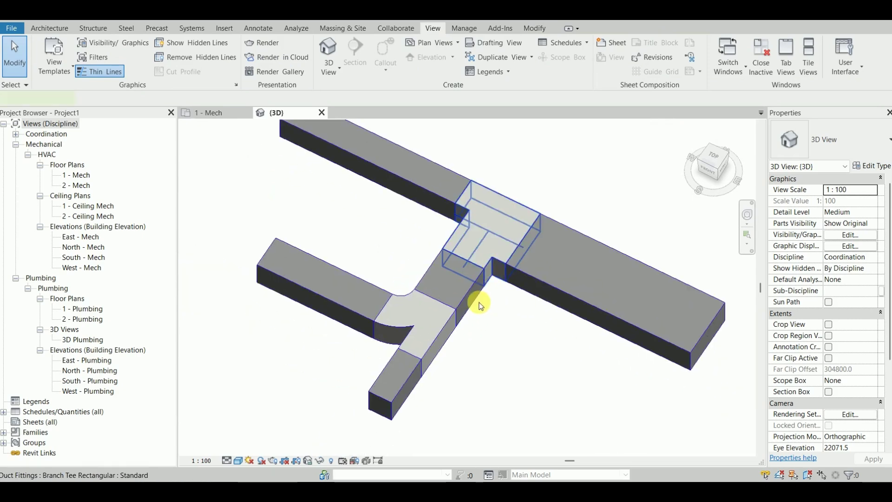
Turn on Branch Radial for the upper branch tee joining the 650x300, 300x300 and 450x300 ducts
click(481, 305)
shift+middle_drag(478, 299, 569, 289)
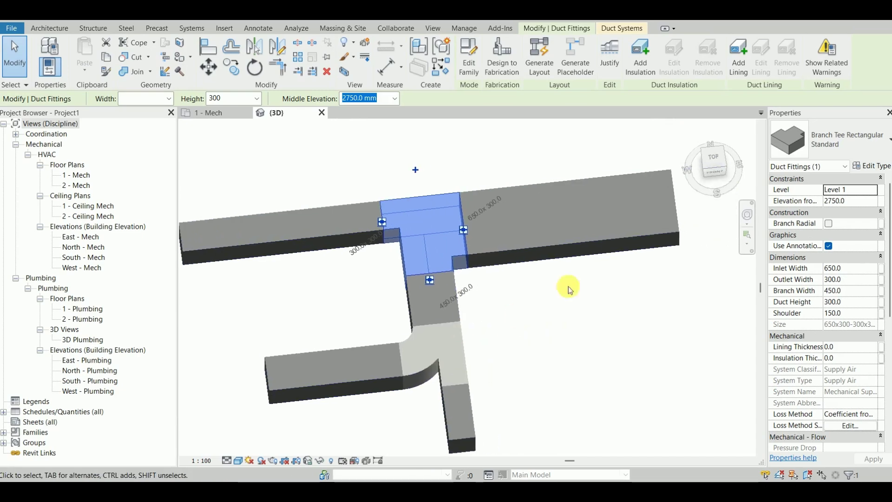
click(829, 224)
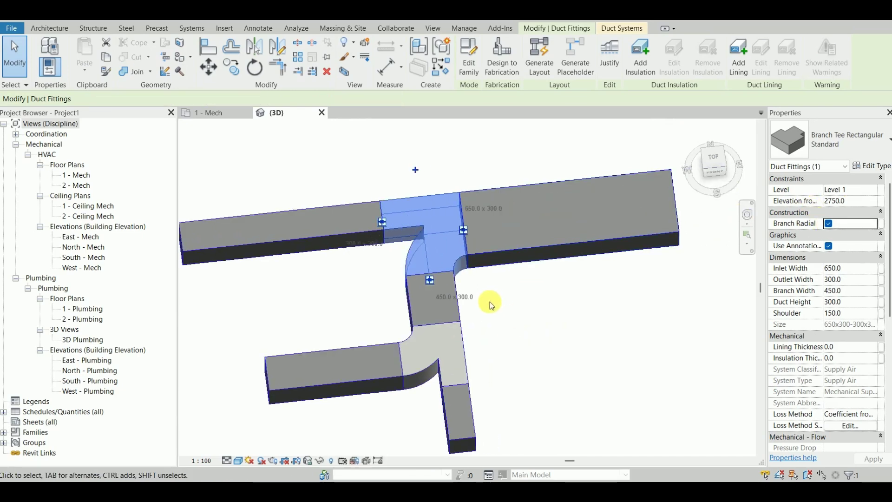
click(503, 308)
scroll(479, 293, up, 3)
scroll(479, 295, up, 1)
shift+middle_drag(479, 294, 497, 232)
scroll(476, 272, down, 2)
shift+middle_drag(512, 281, 499, 319)
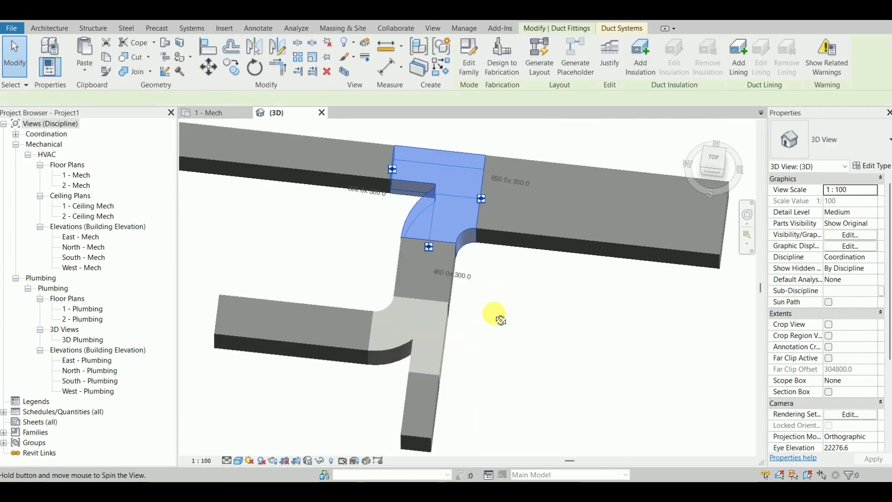
Turn off Branch Radial for the lower branch tee joining the 450x300, 350x300 and 250x300 ducts
click(442, 325)
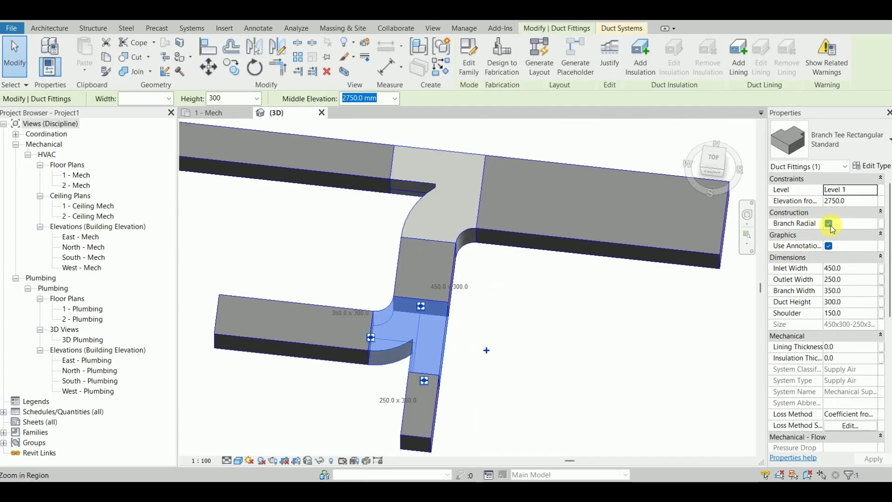
click(828, 224)
key(Escape)
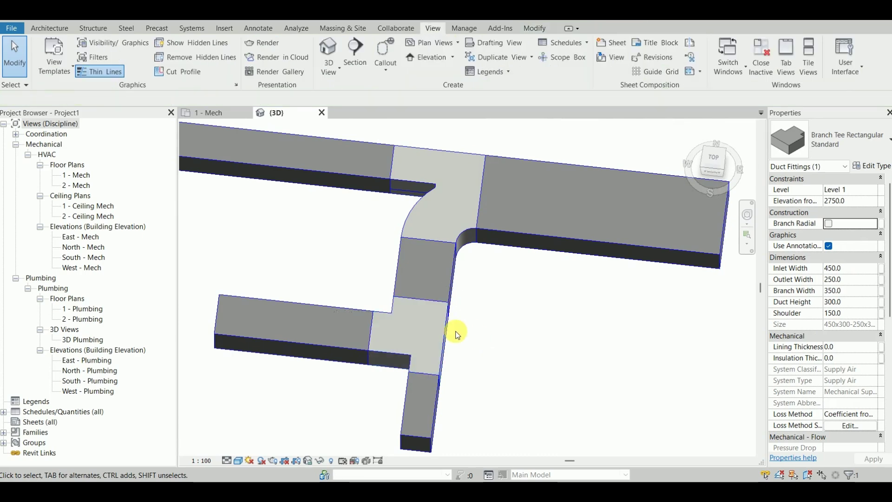
Examine the branch shapes of both tees in the 3D view
shift+middle_drag(457, 334, 484, 295)
scroll(452, 282, down, 1)
scroll(488, 289, down, 1)
scroll(487, 317, up, 1)
scroll(436, 303, up, 2)
scroll(481, 310, down, 1)
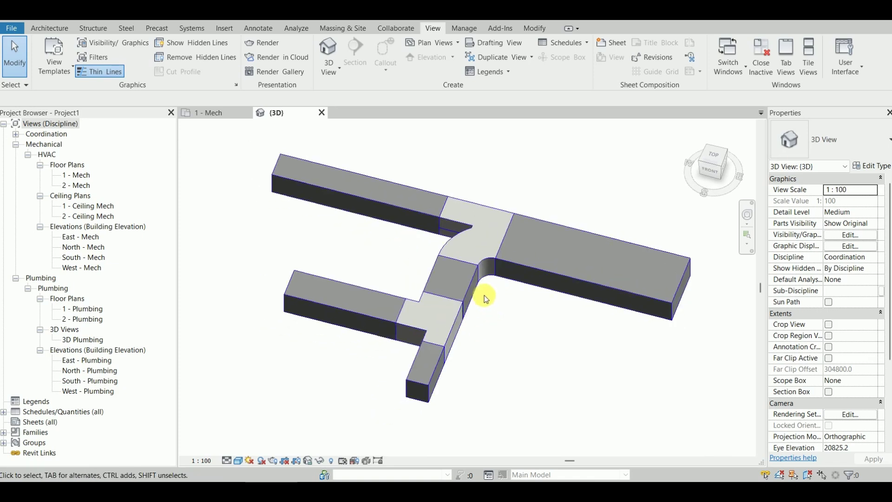
scroll(457, 325, up, 2)
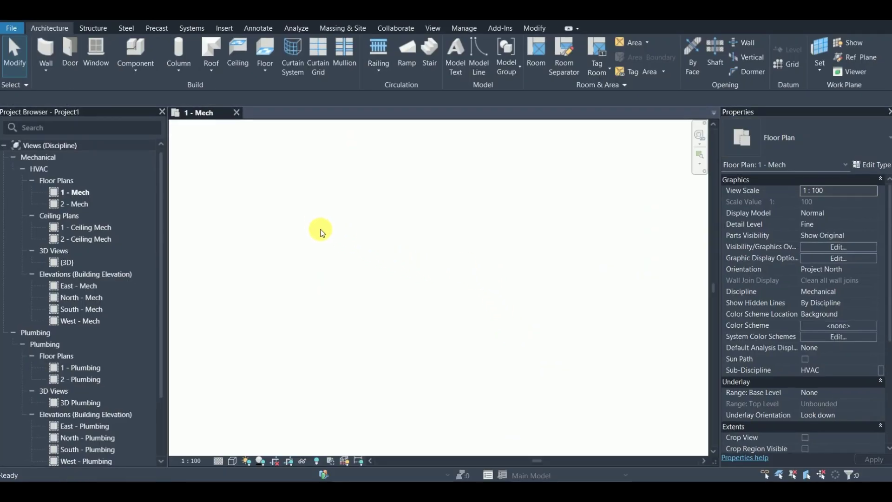
Draw a horizontal 600 x 300 mm rectangular duct at 2750 mm middle elevation in the empty 1 - Mech floor plan
key(d)
key(t)
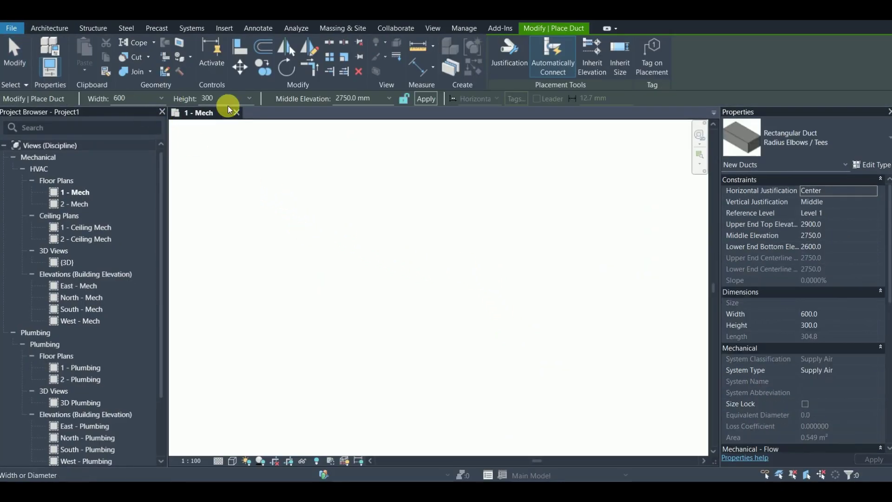
click(327, 261)
click(530, 264)
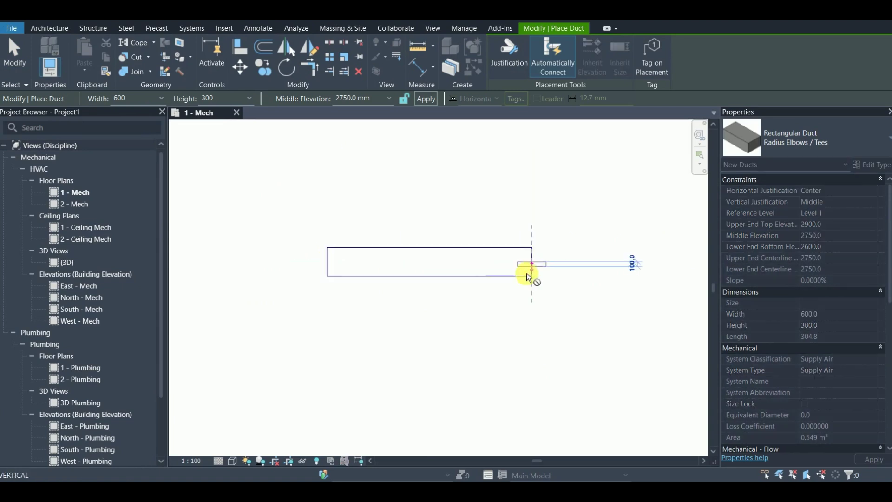
key(Escape)
key(Escape)
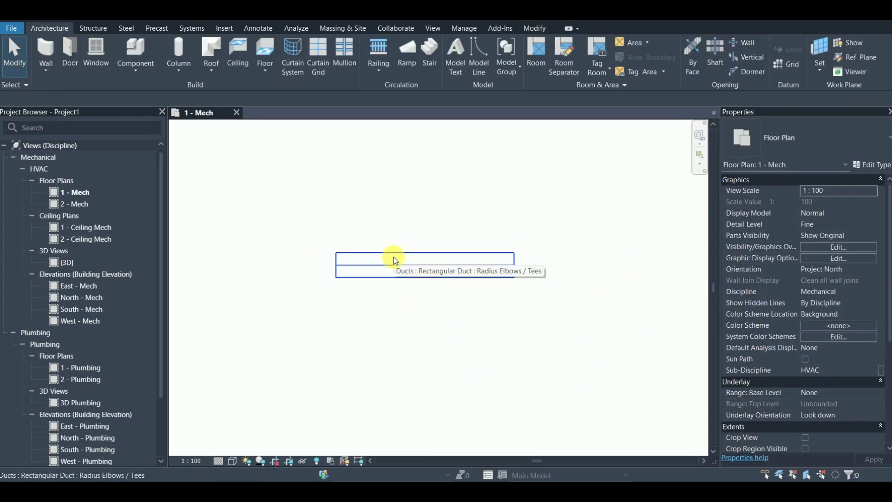
Create a new family from the Metric Duct Tee.rft template in the English template folder
click(13, 29)
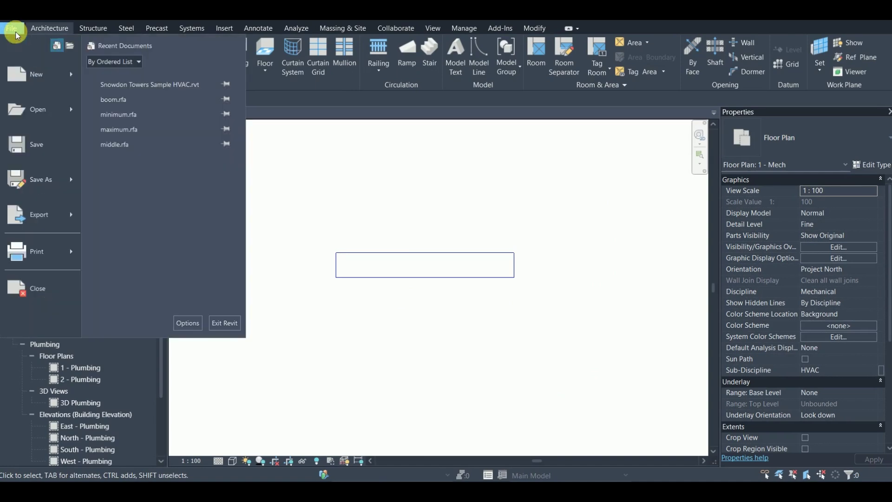
mouse_move(30, 85)
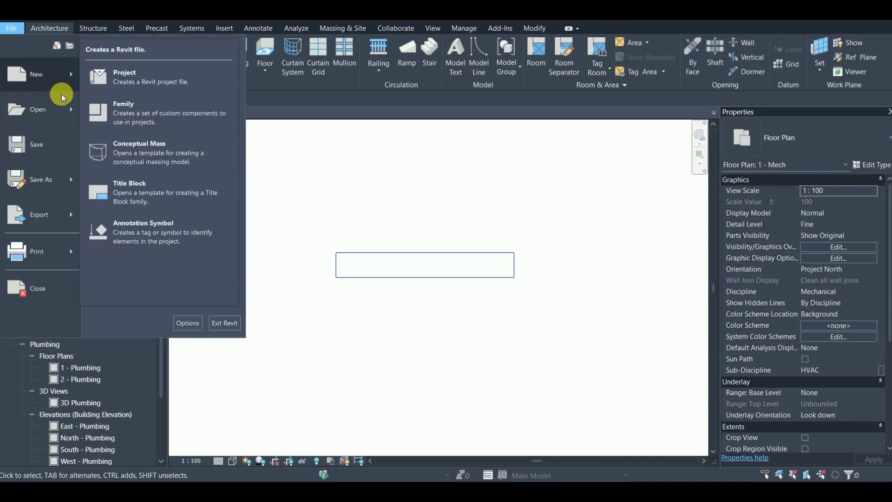
click(152, 113)
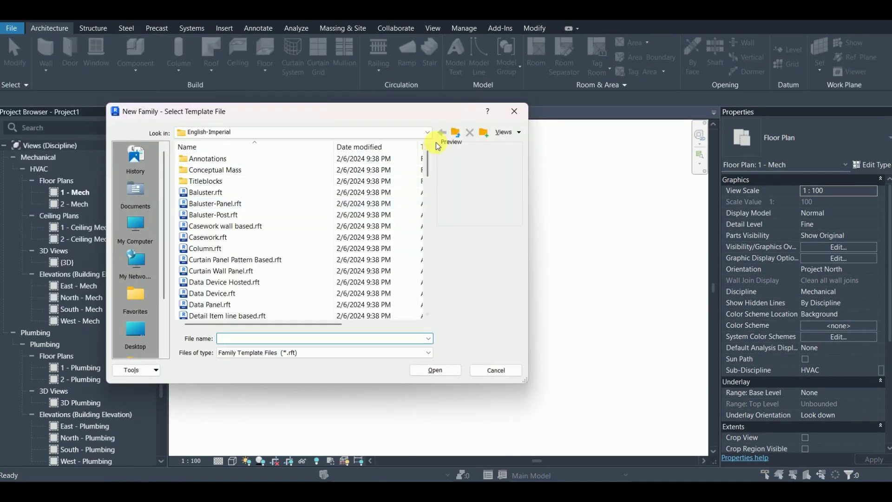
click(455, 135)
double_click(200, 181)
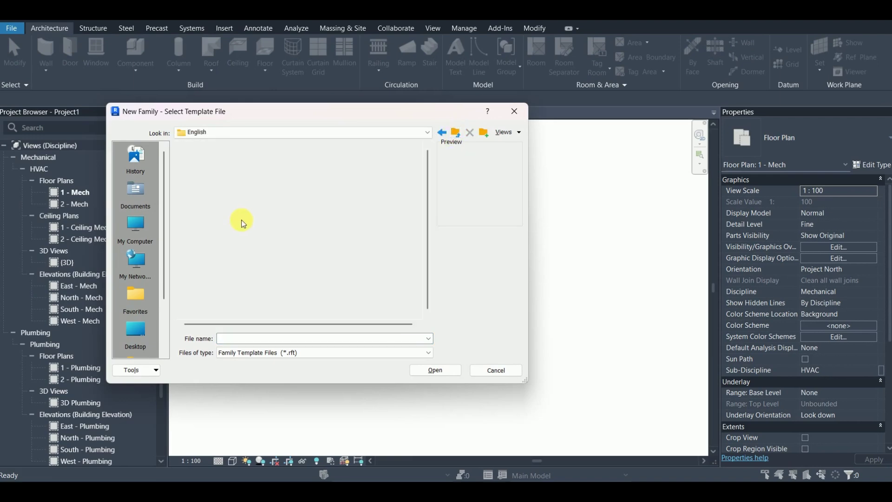
scroll(237, 255, down, 2)
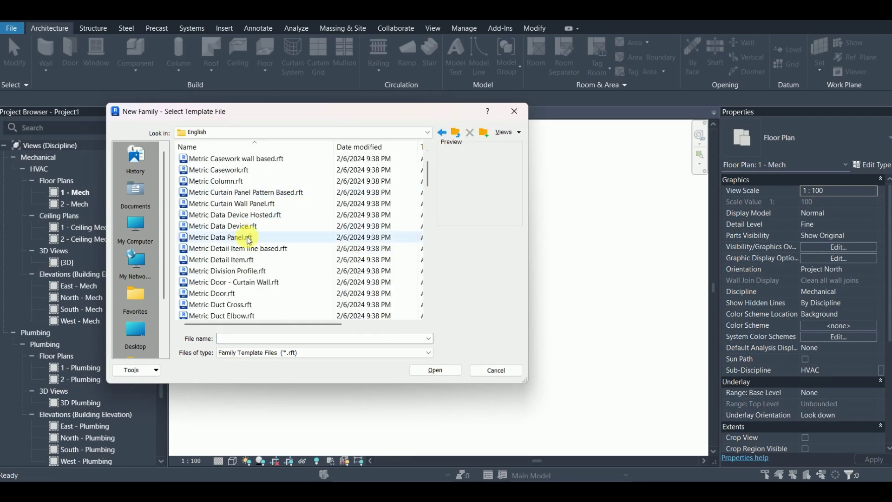
scroll(239, 259, down, 1)
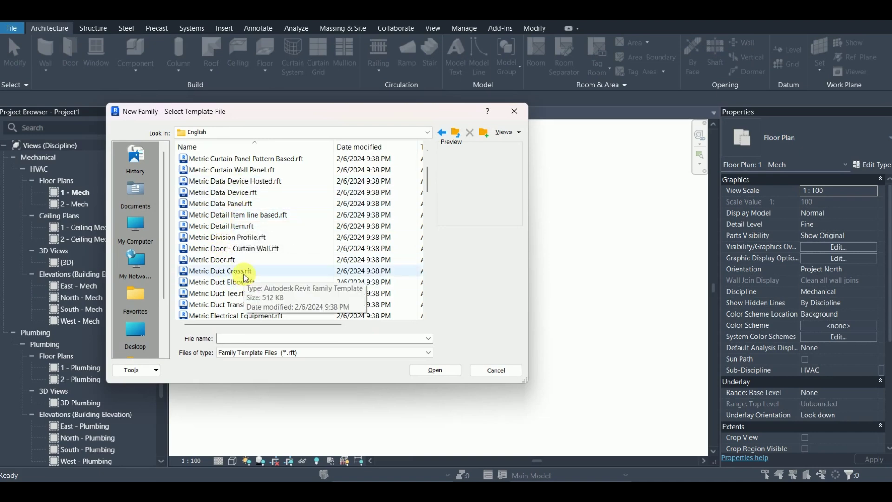
click(223, 292)
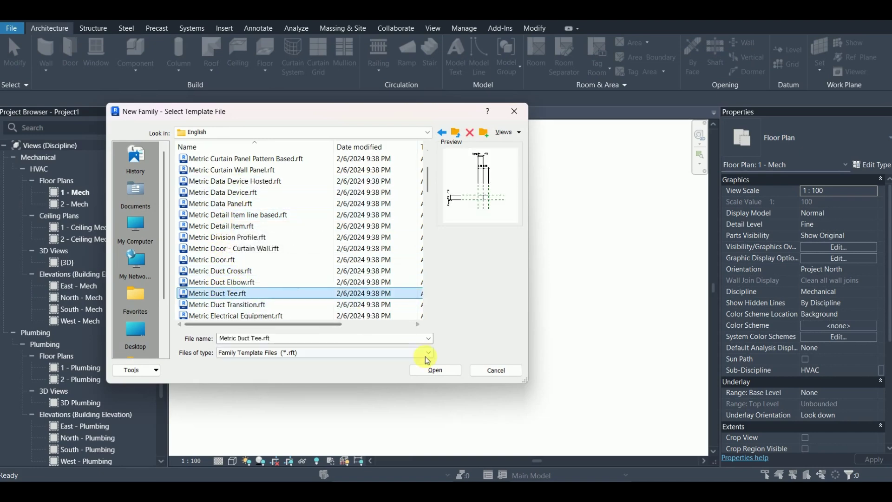
click(434, 369)
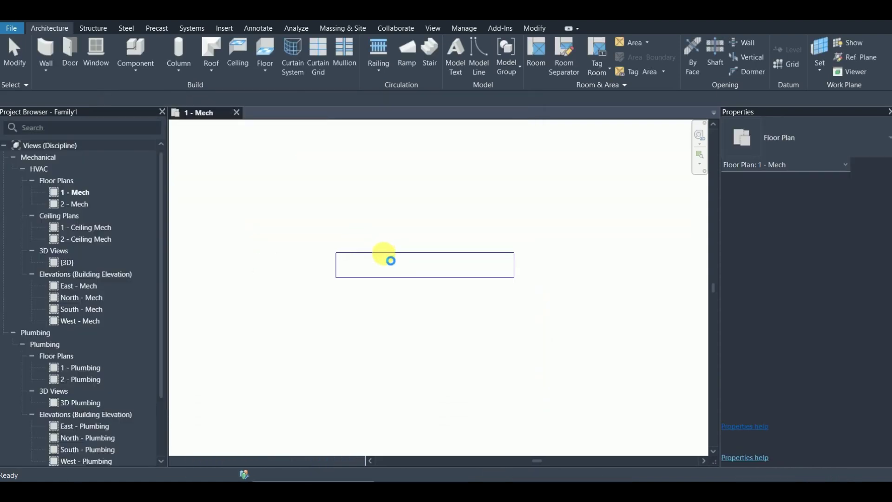
Examine the duct tee template's reference planes and its Length1, Length3 and EQ dimensions in the Ref. Level plan
scroll(408, 307, up, 2)
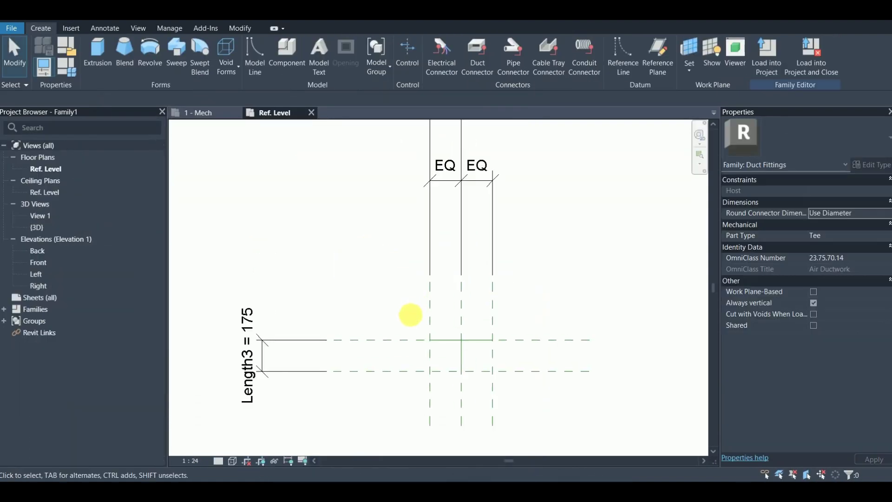
middle_drag(365, 328, 341, 288)
scroll(353, 253, down, 1)
middle_drag(362, 231, 364, 255)
scroll(355, 277, down, 2)
scroll(255, 327, up, 1)
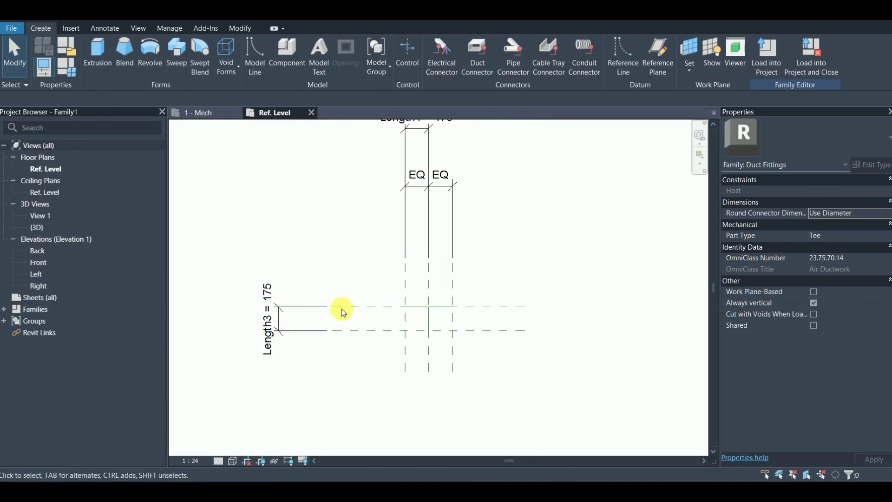
scroll(336, 321, down, 1)
Add an instance family parameter Inlet Width with HVAC discipline and Duct Size data type, grouped under Dimensions
click(67, 66)
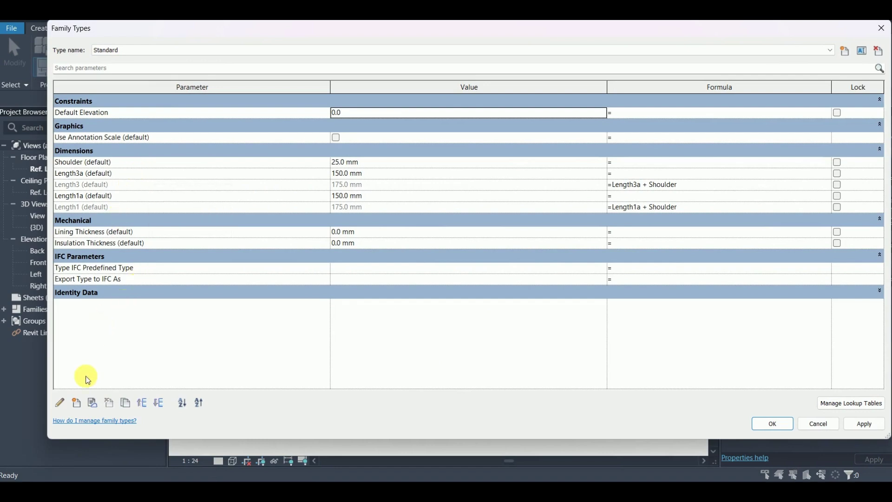
click(77, 403)
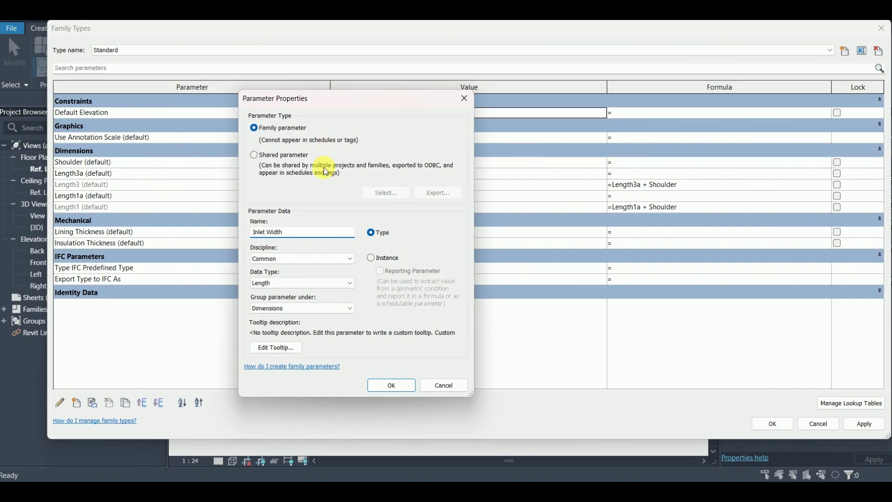
click(370, 257)
click(297, 259)
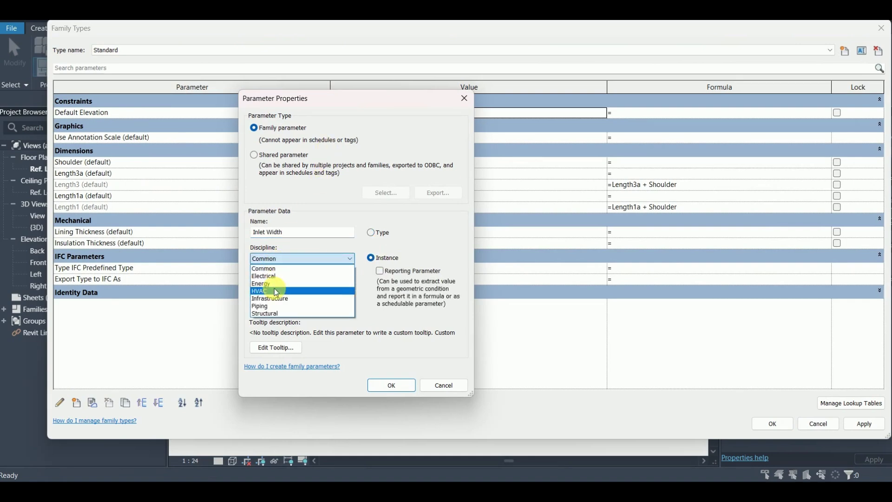
click(274, 284)
click(294, 283)
click(278, 168)
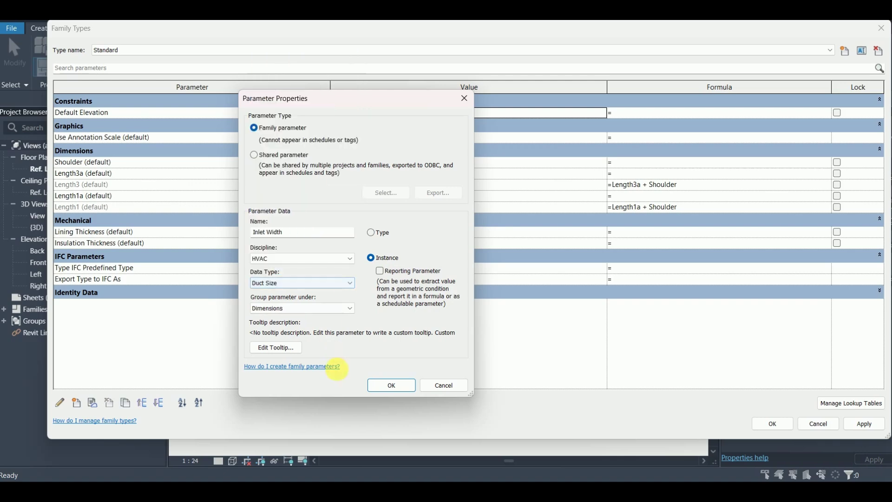
click(391, 386)
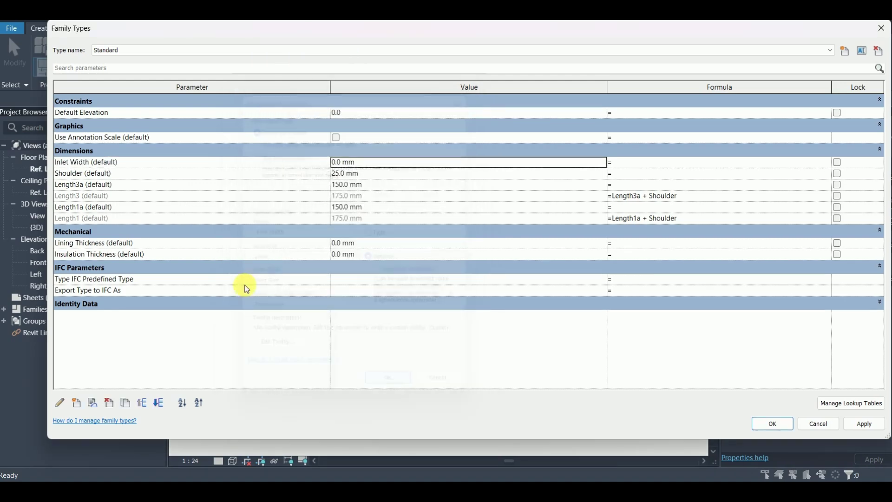
Duplicate the Inlet Width parameter as Outlet Width and Branch Width, and order Branch Width directly below Outlet Width
click(139, 162)
click(125, 403)
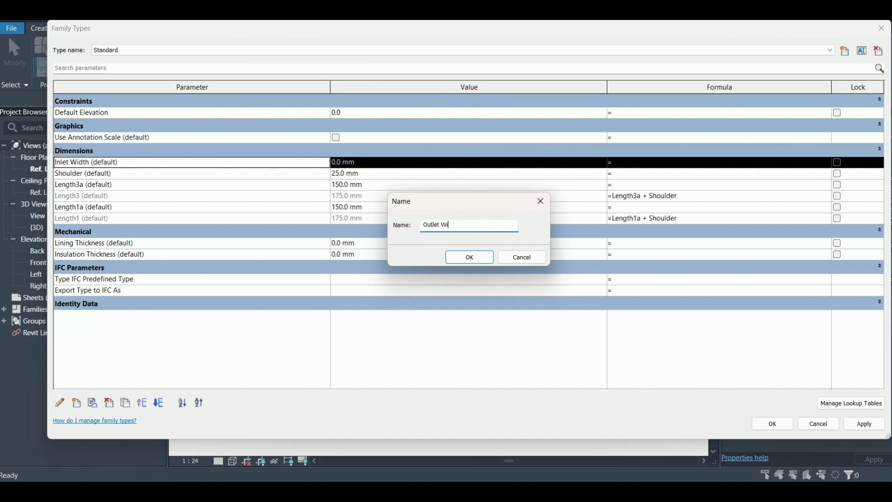
click(470, 257)
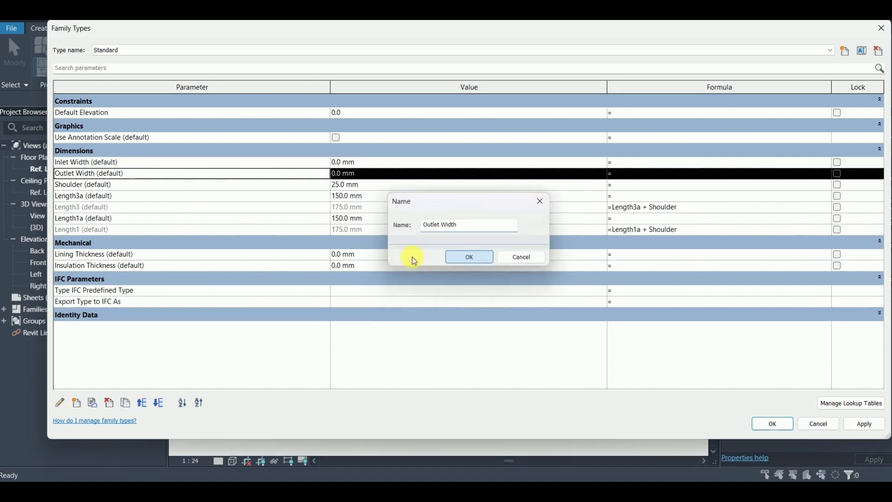
click(130, 405)
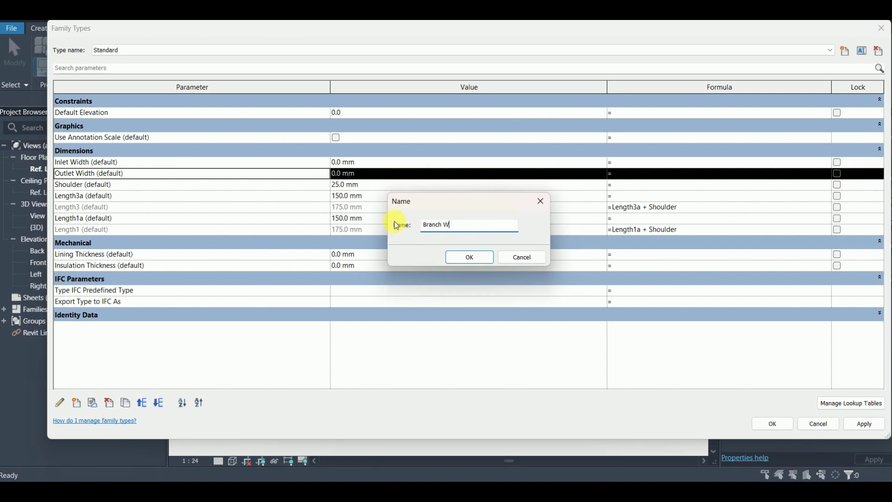
click(470, 258)
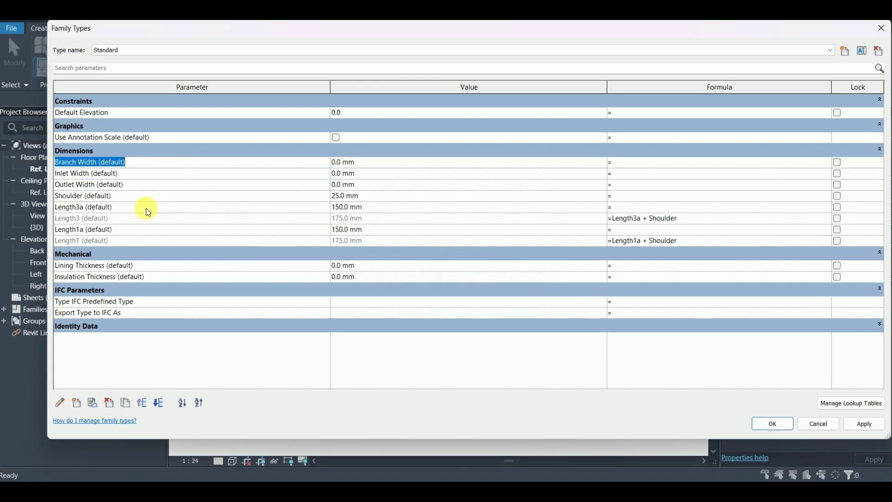
click(158, 403)
click(158, 403)
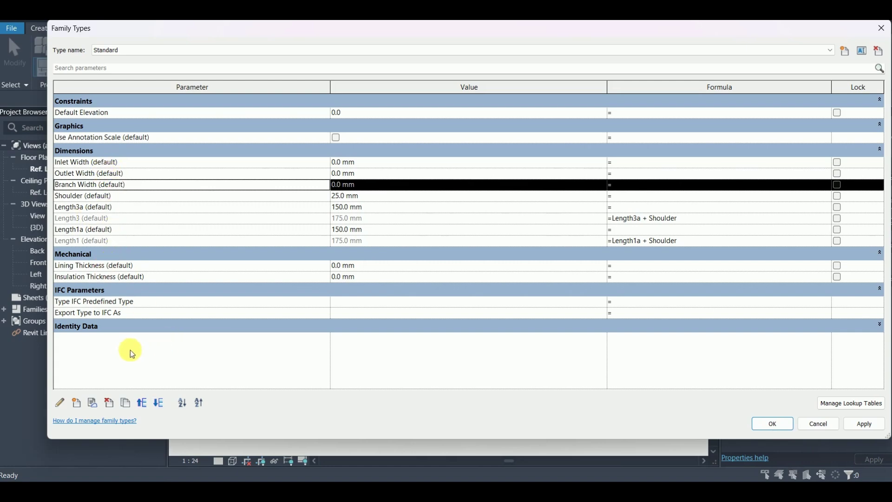
Duplicate the Branch Width parameter as Duct Height and move it directly below Branch Width
click(139, 184)
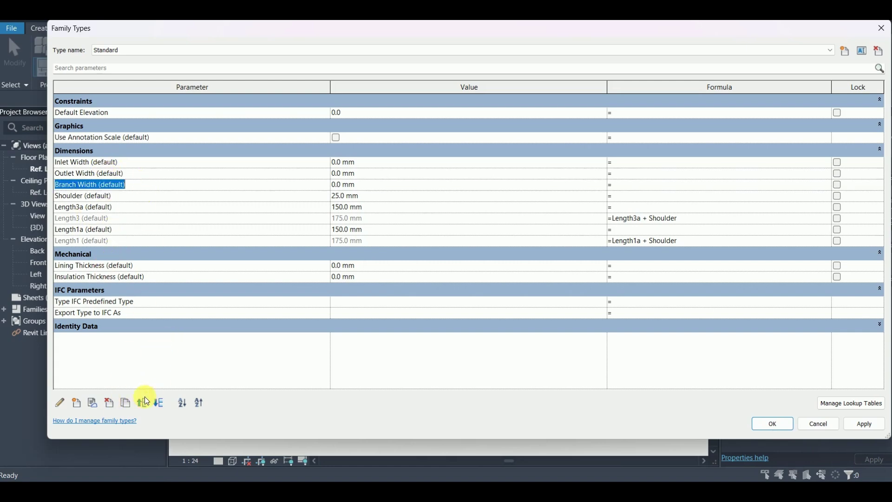
click(125, 403)
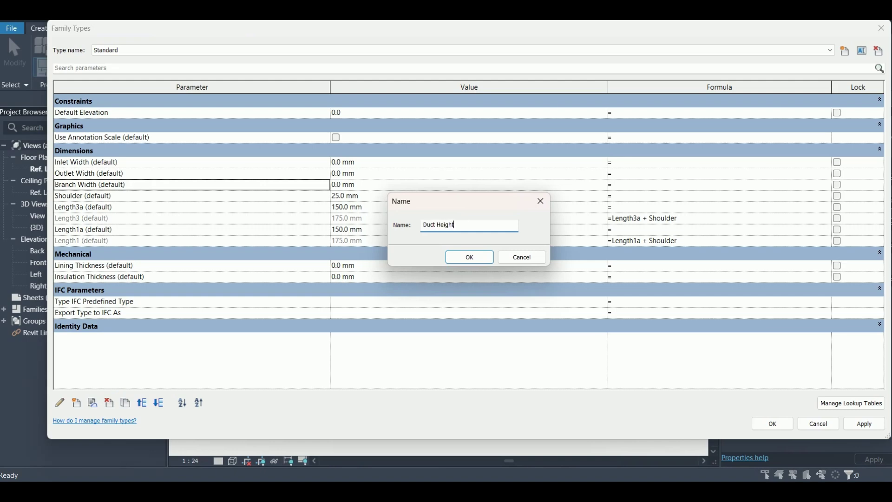
click(463, 258)
click(156, 163)
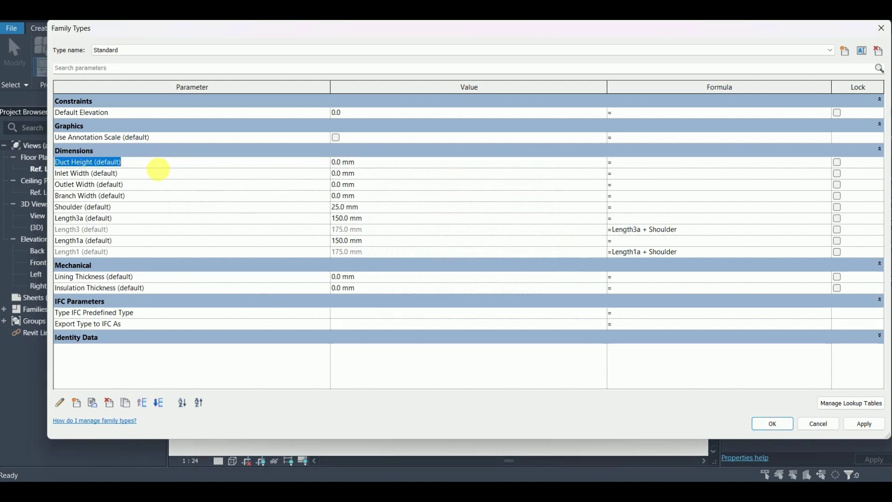
click(159, 407)
click(159, 407)
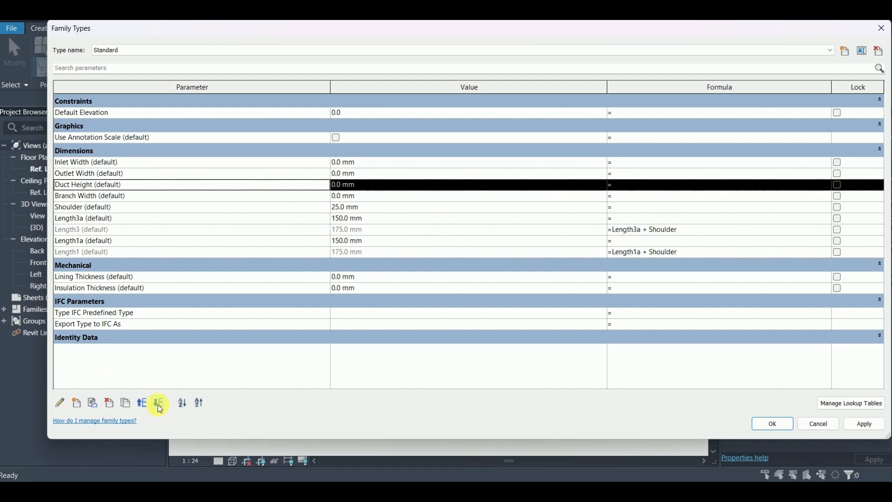
click(159, 406)
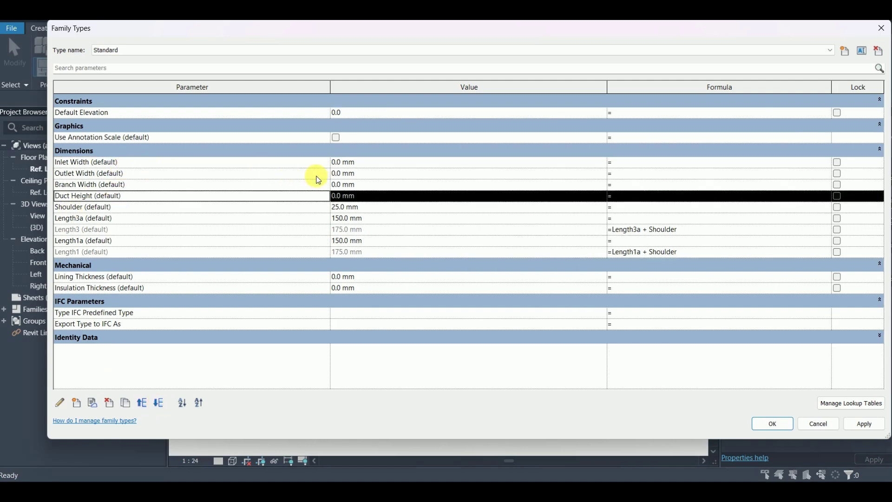
Set Inlet Width to 600 mm, Outlet Width to 250 mm, Branch Width to 400 mm and Duct Height to 300 mm
click(375, 163)
text(600)
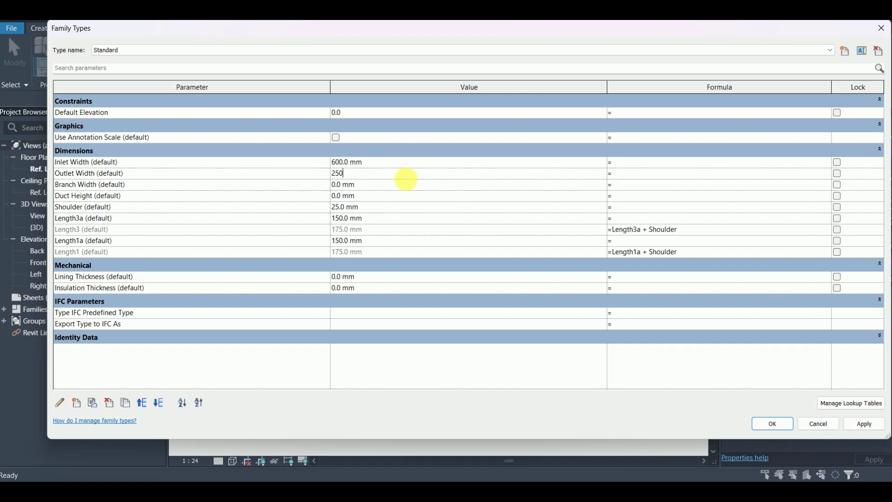
click(369, 188)
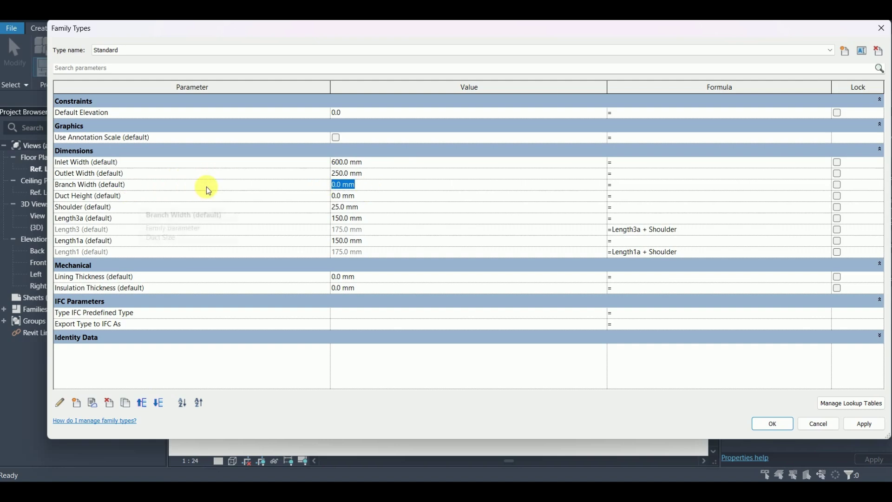
text(400)
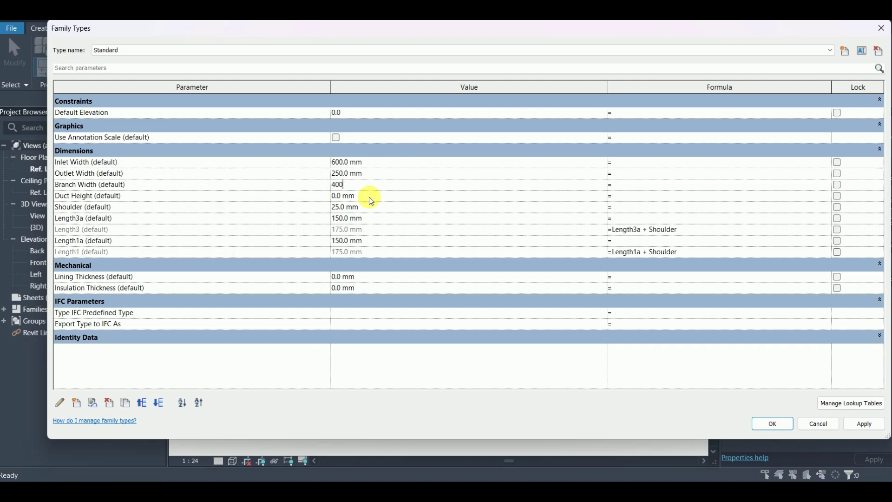
click(360, 198)
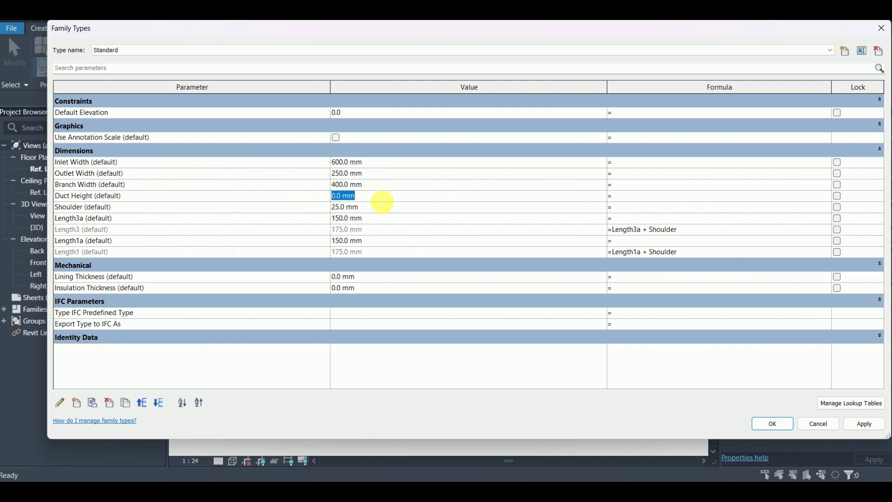
click(144, 229)
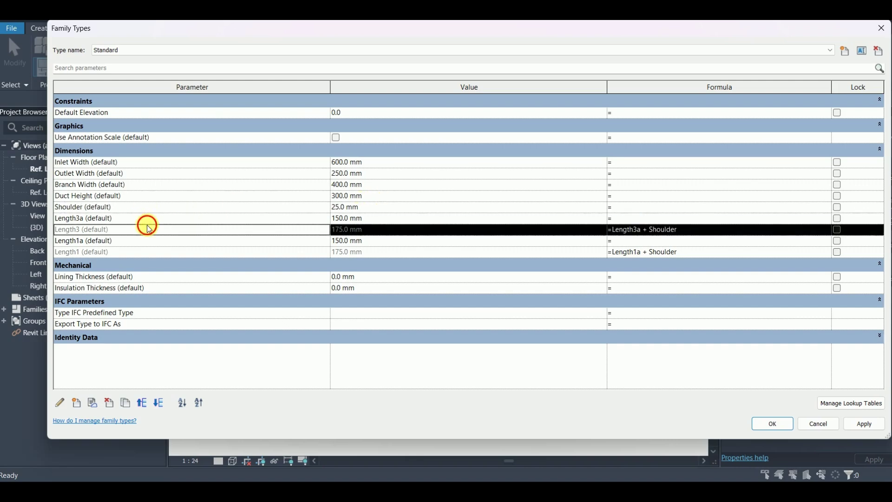
click(771, 423)
Examine the Length1 and Length3 dimensions in the Ref. Level plan and their formulas in the family types
scroll(385, 265, down, 3)
scroll(350, 312, up, 5)
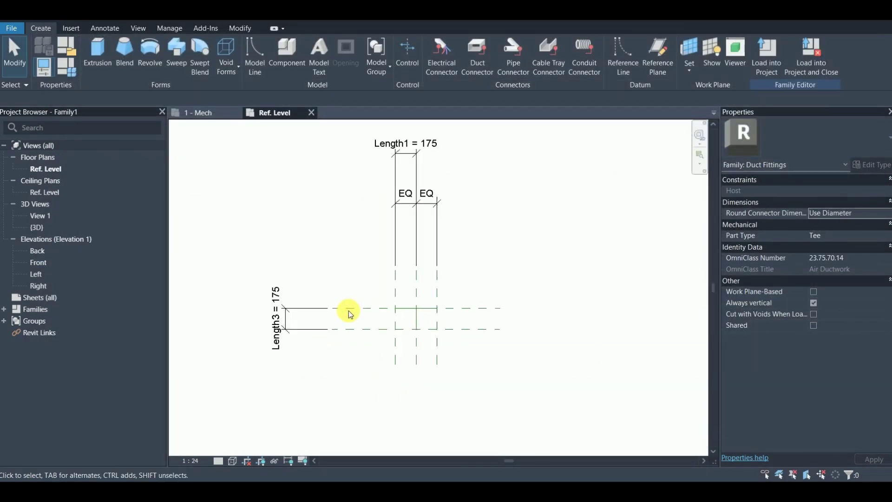
middle_drag(362, 302, 397, 274)
scroll(417, 244, down, 1)
middle_drag(417, 243, 396, 287)
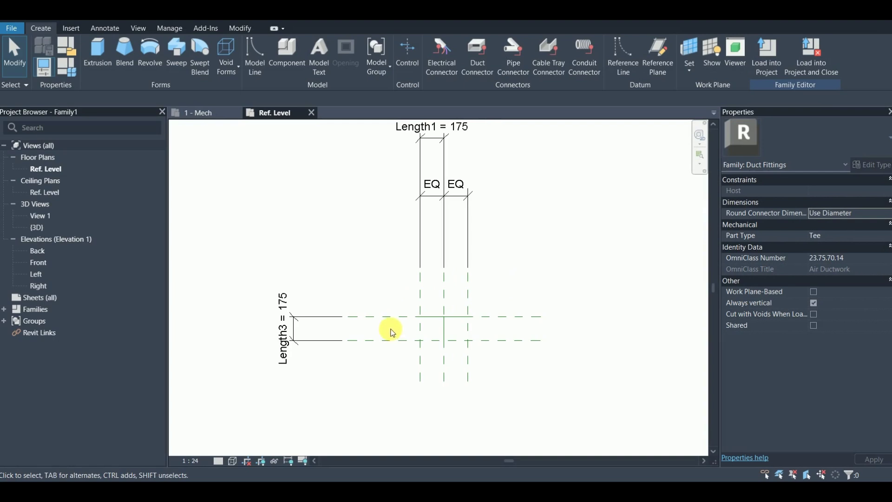
scroll(386, 334, up, 1)
scroll(389, 346, up, 1)
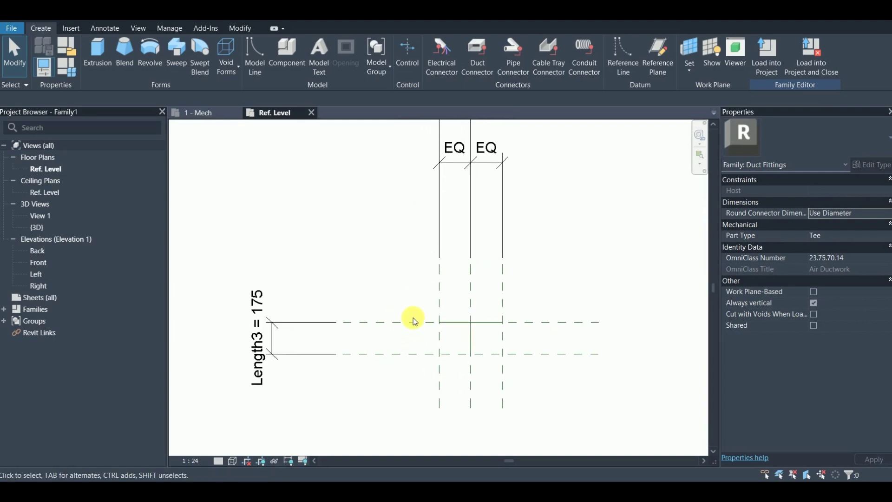
scroll(446, 323, up, 1)
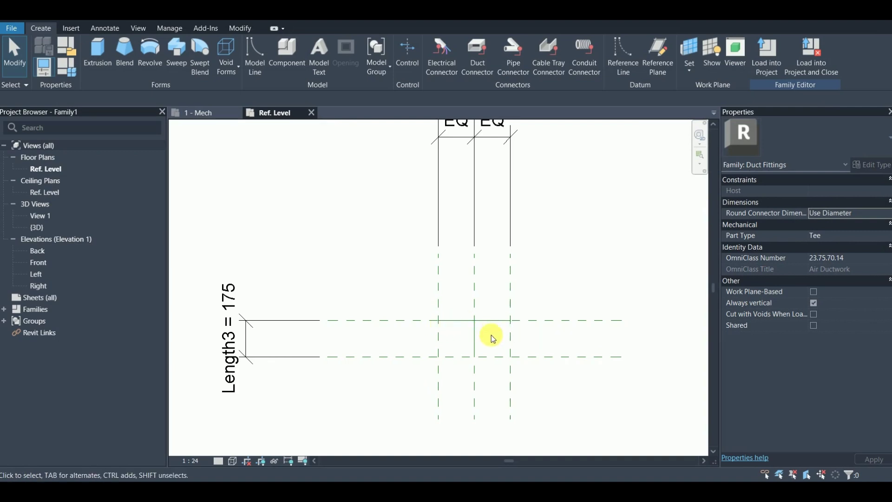
scroll(489, 336, down, 1)
middle_drag(456, 310, 460, 318)
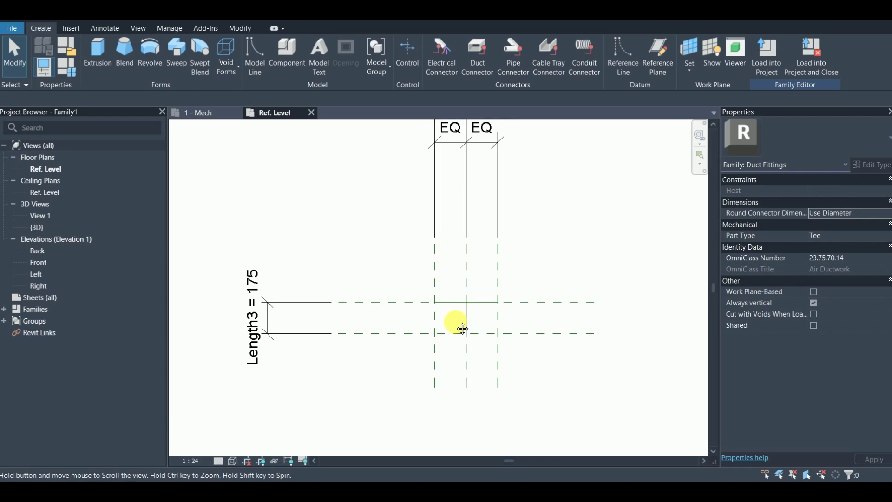
middle_drag(384, 278, 371, 312)
scroll(378, 305, down, 3)
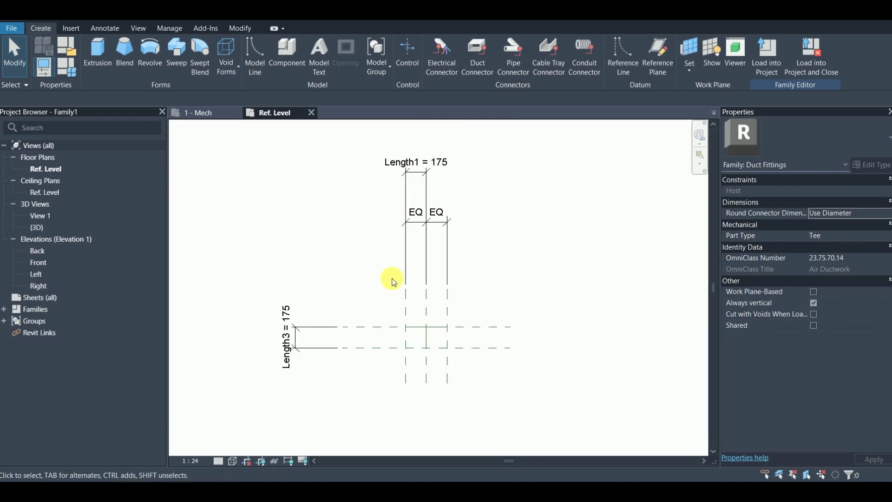
click(71, 70)
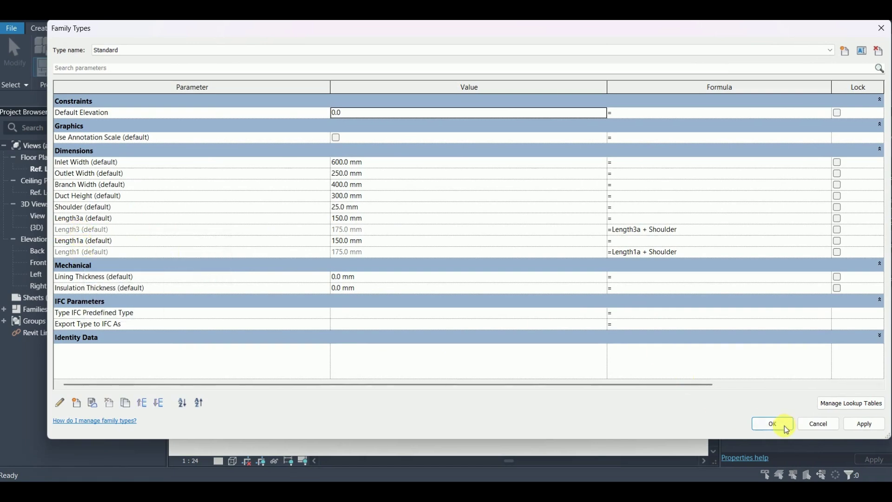
click(784, 423)
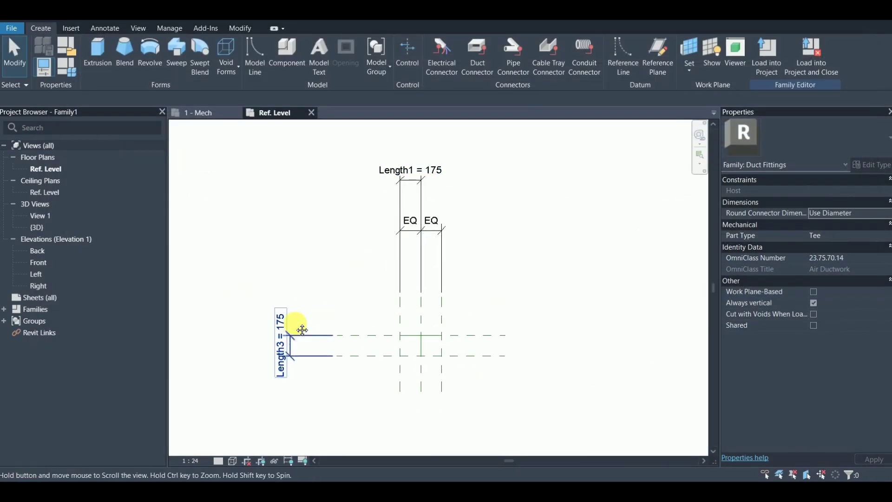
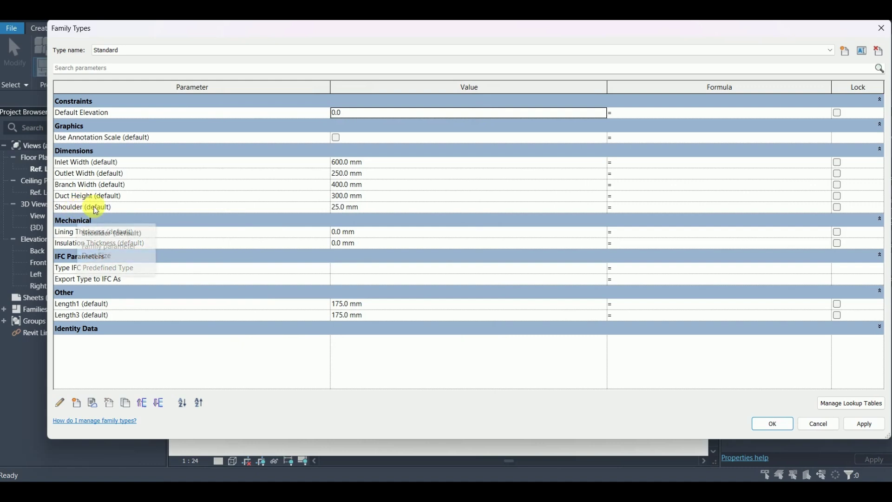
Set the Shoulder parameter to 100 mm and accept the family types
click(374, 208)
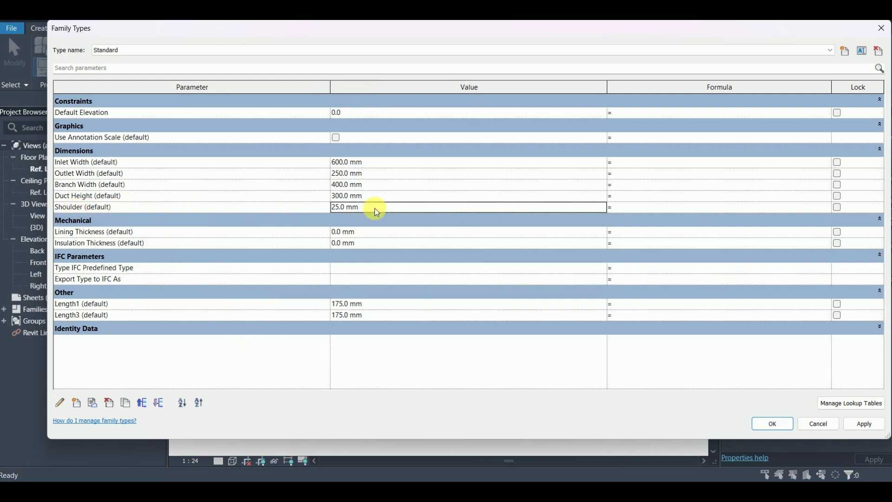
click(376, 209)
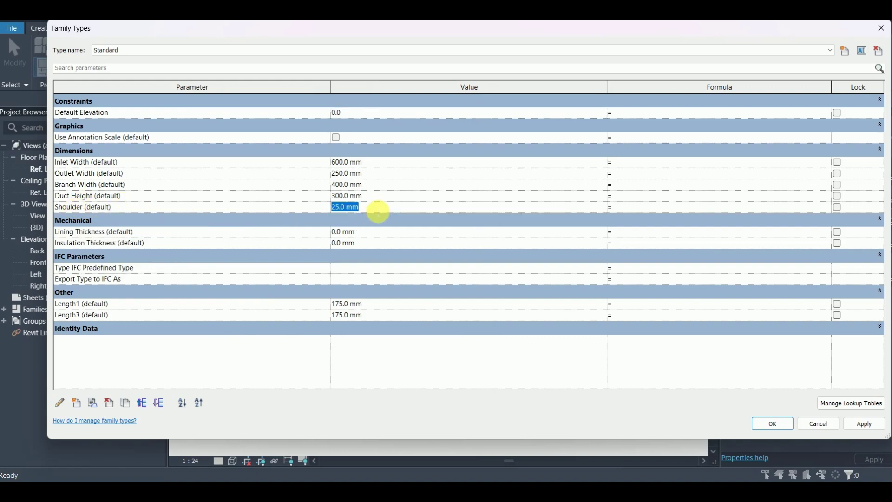
text(100)
click(354, 351)
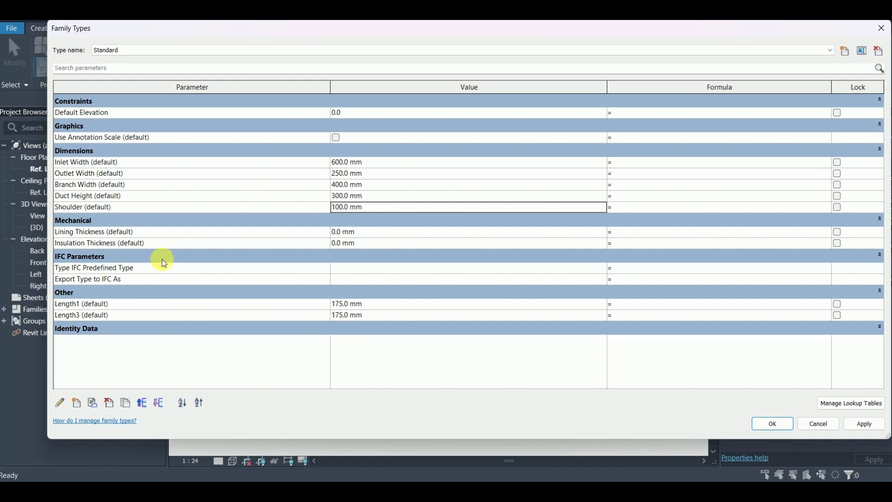
click(125, 309)
click(126, 318)
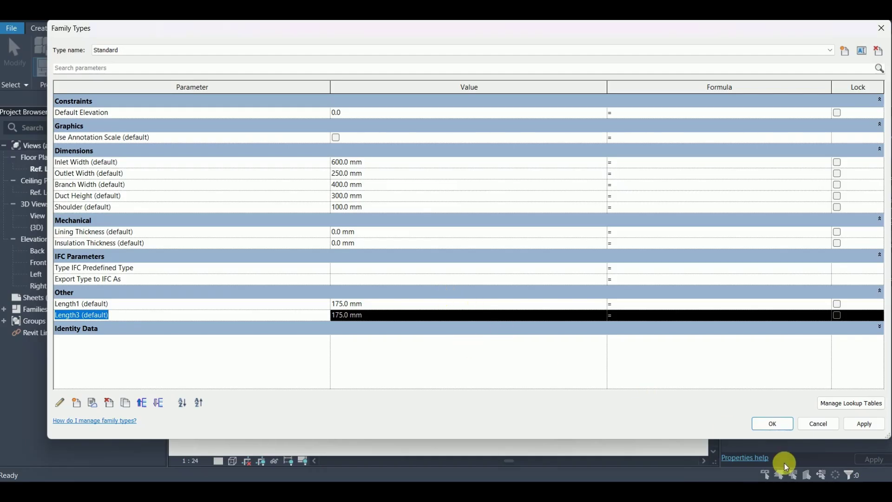
click(772, 424)
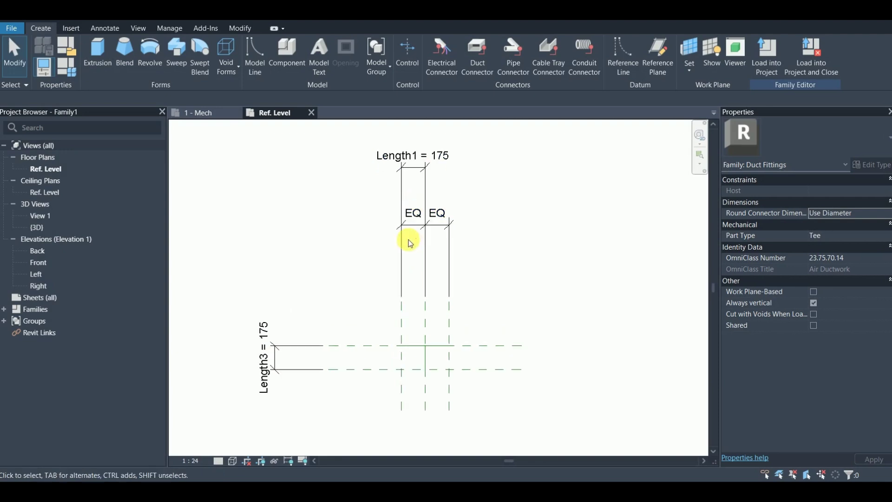
Examine the inlet, outlet and branch widths in the SR5-10 tee diagram of the duct fitting program, and return to Revit
middle_drag(409, 243, 411, 214)
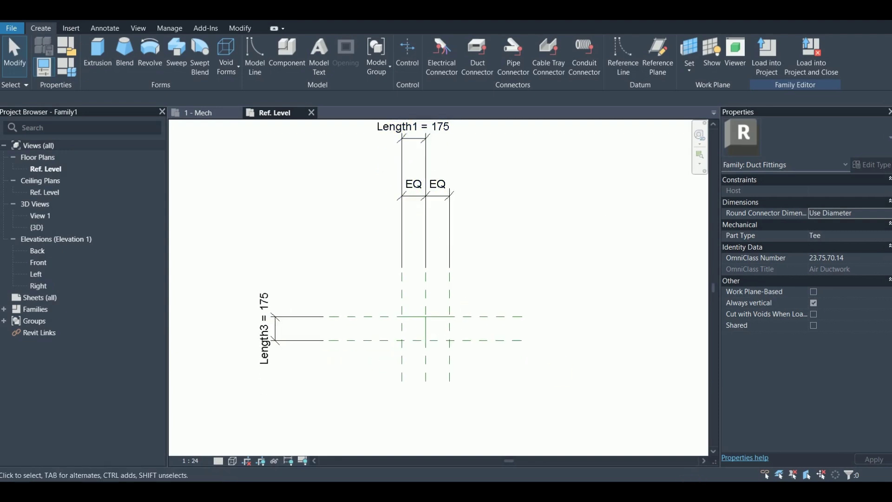
mouse_move(700, 492)
click(661, 449)
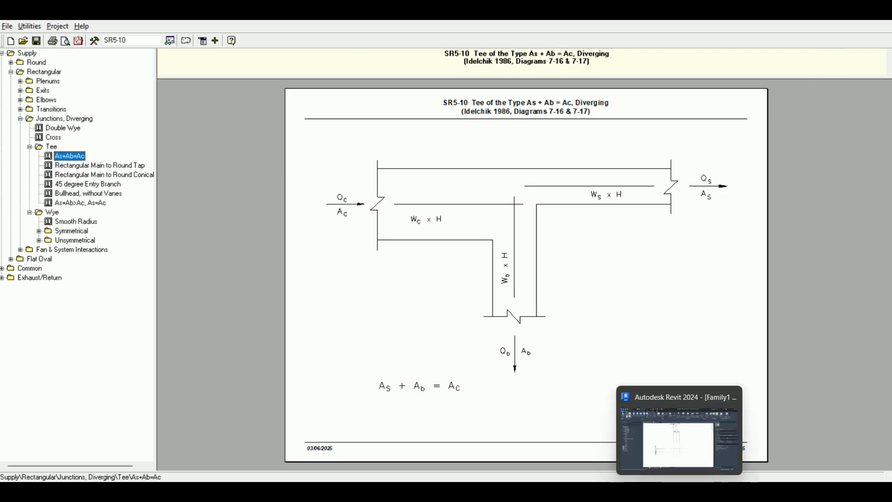
click(627, 448)
In the family types, give Length1 the formula 0.5 * Branch Width + Shoulder
click(78, 77)
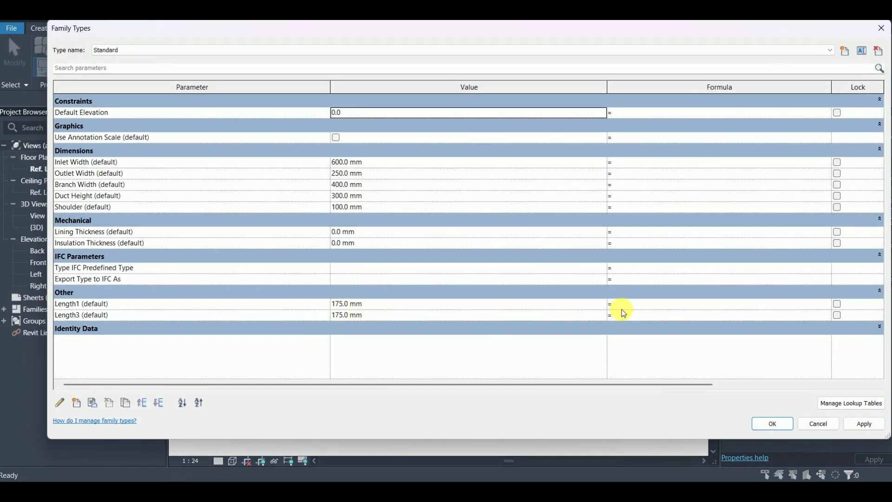
click(604, 83)
drag(611, 88, 432, 99)
click(461, 296)
click(460, 293)
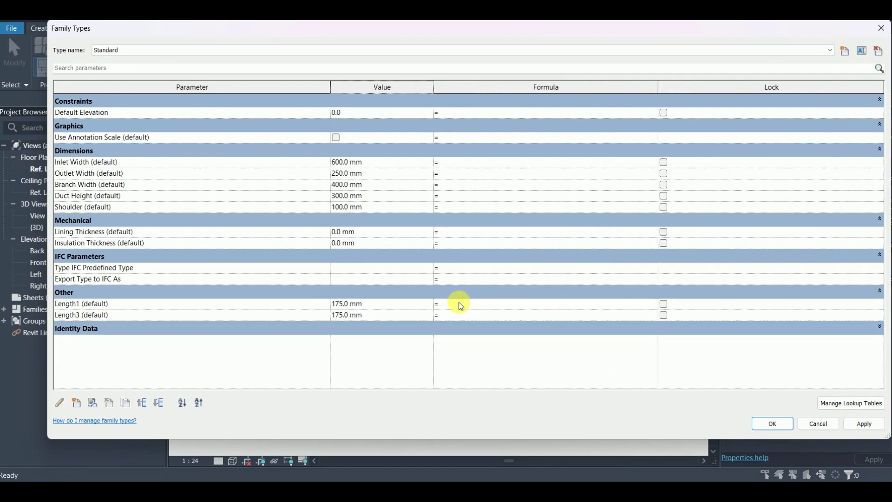
click(462, 305)
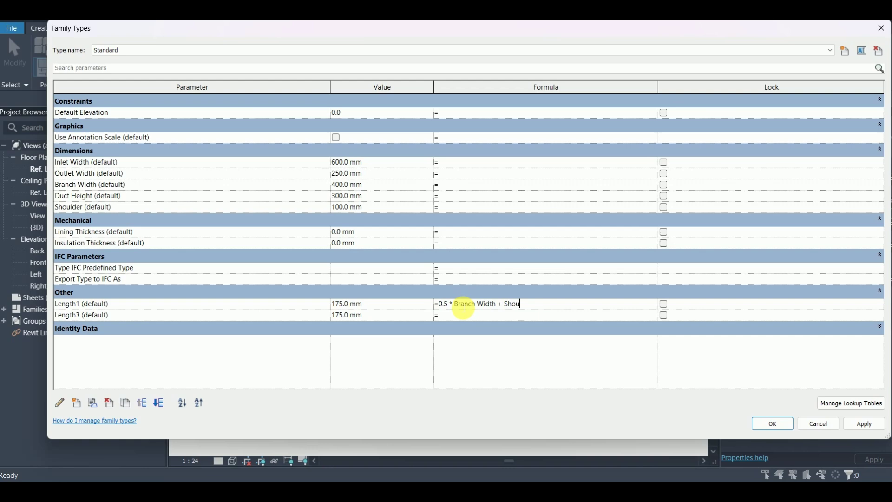
text(r)
Give Length3 the formula 0.5 * Inlet Width + Shoulder and accept the family types
click(463, 318)
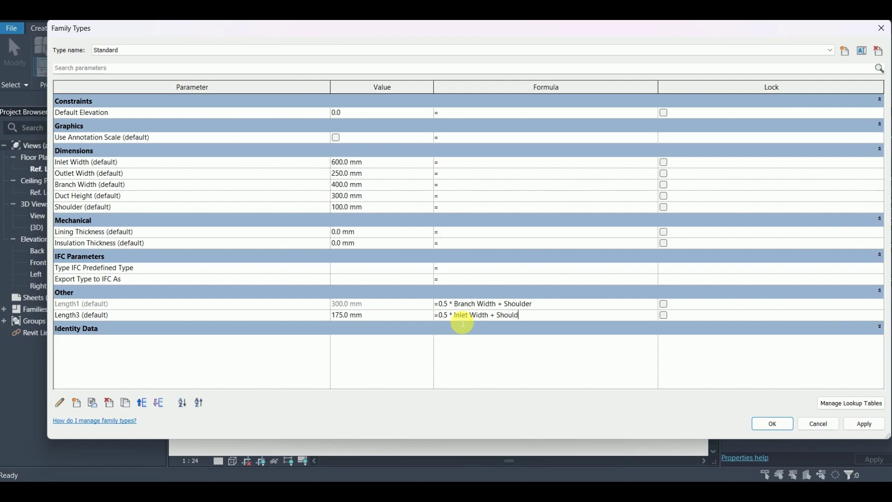
click(239, 313)
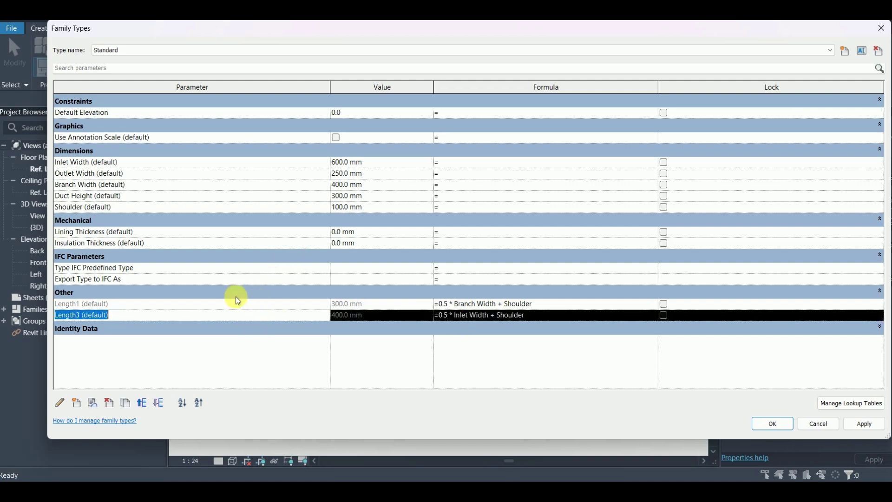
click(235, 294)
click(205, 293)
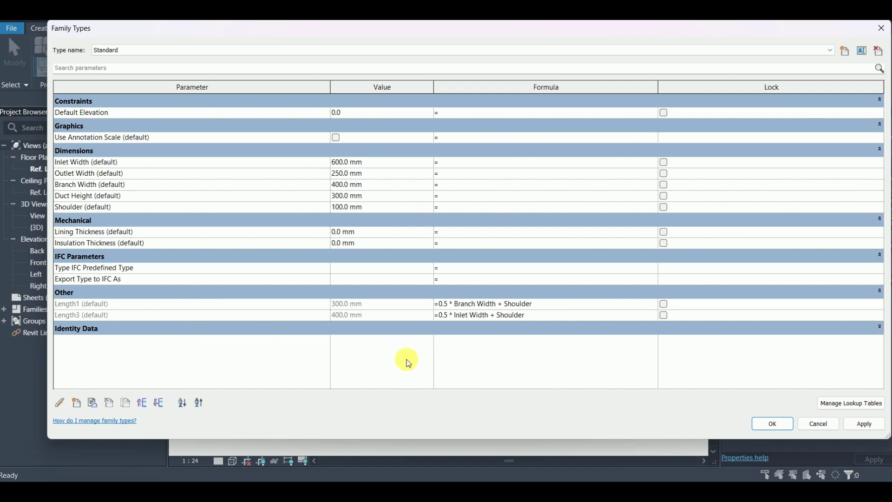
click(772, 424)
scroll(462, 328, up, 2)
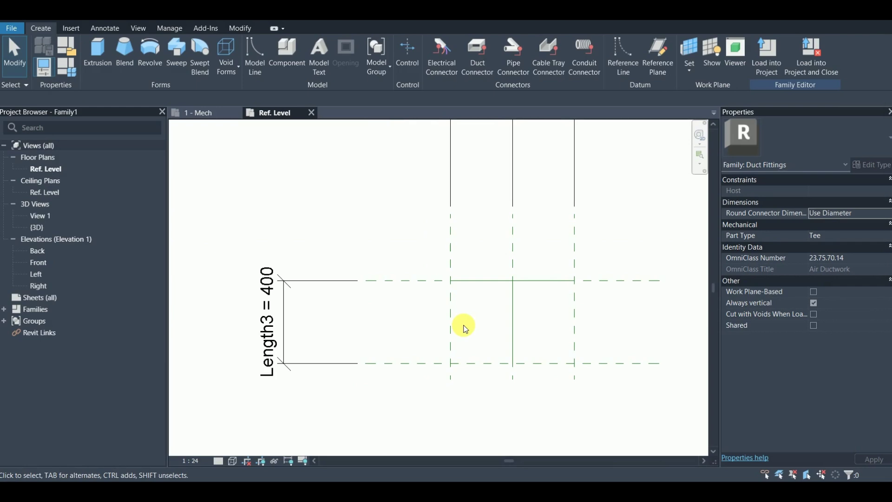
Rename the Duct - Rectangular type of the rectangular duct profile family as Inlet
double_click(86, 309)
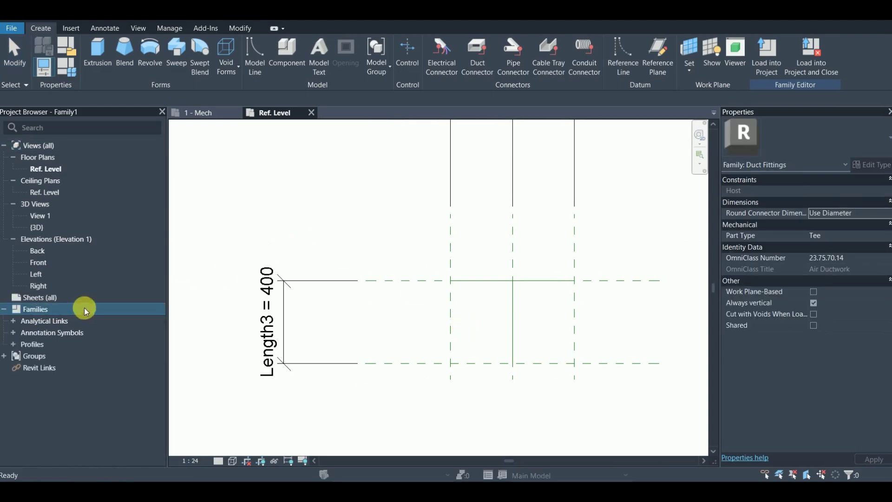
click(13, 344)
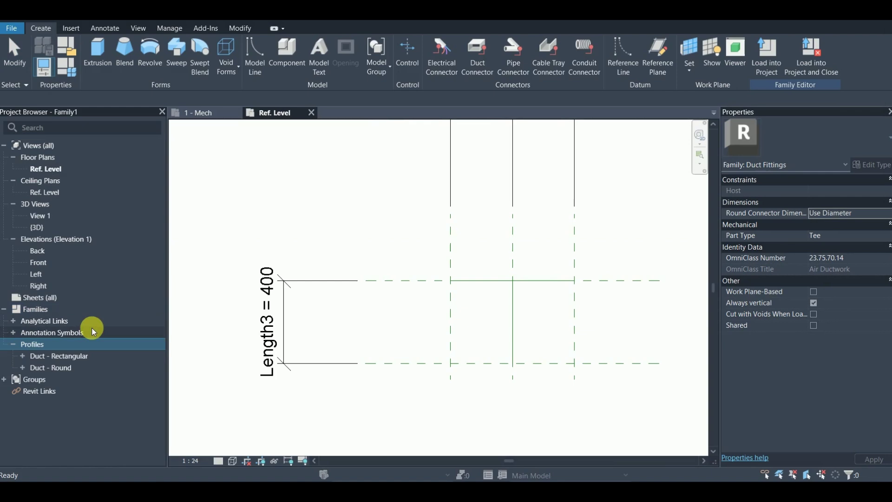
click(64, 357)
click(22, 356)
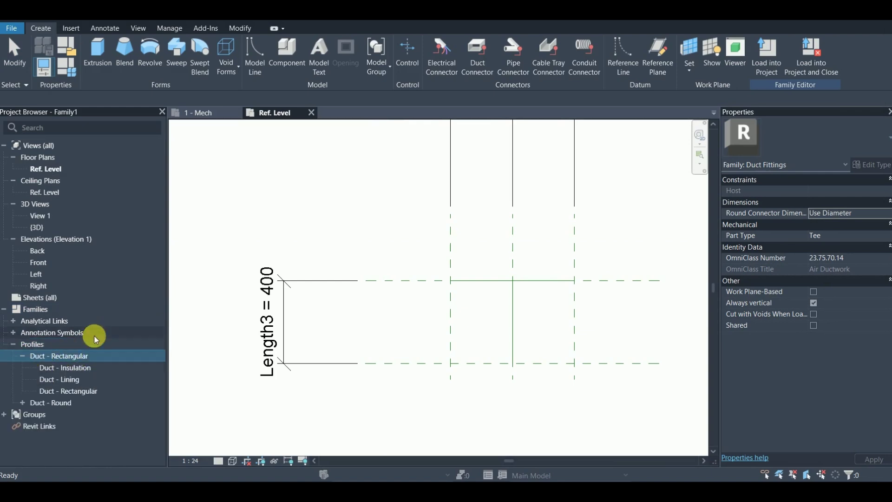
click(79, 391)
right_click(79, 391)
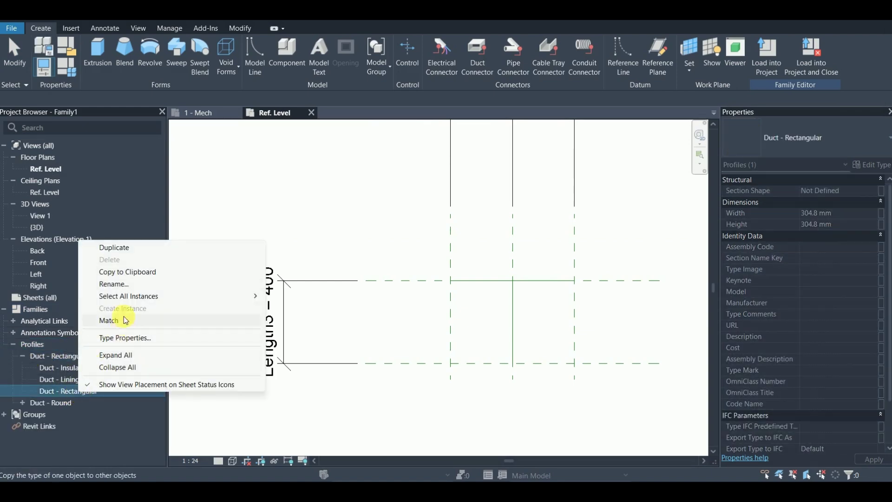
click(122, 284)
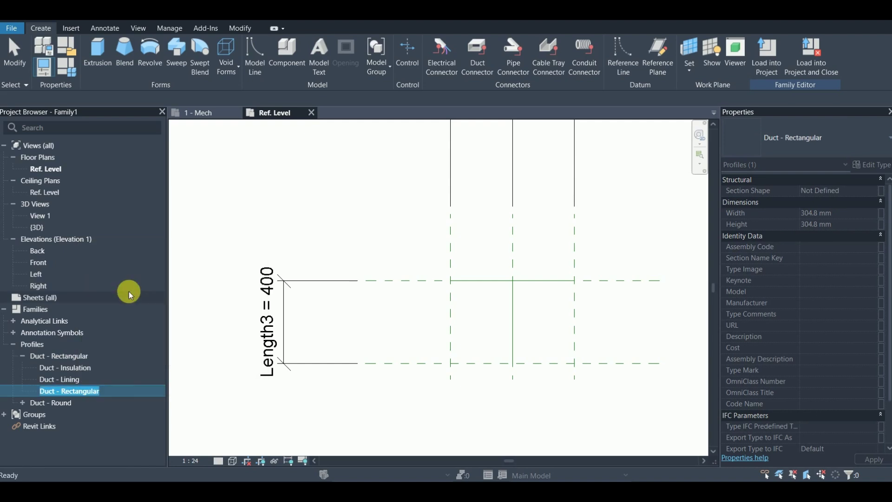
text(Inlet)
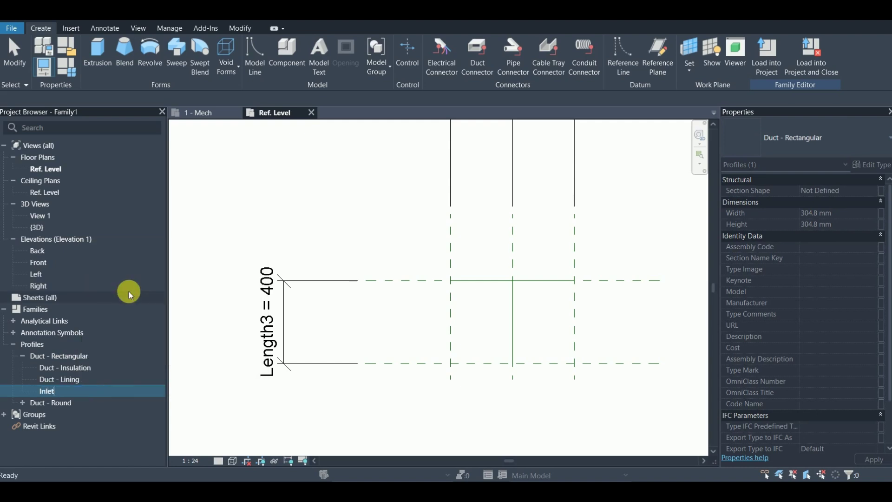
key(Return)
Duplicate the Inlet profile type as Outlet, and duplicate Outlet as Branch
right_click(44, 391)
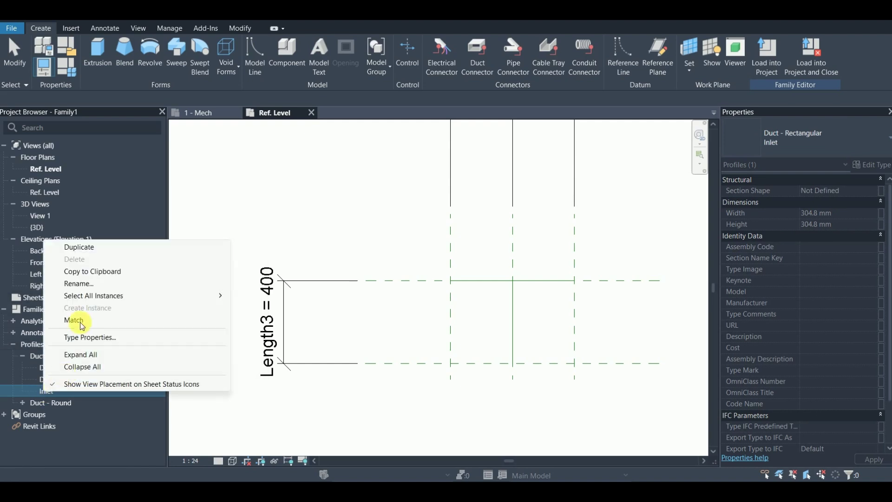
click(95, 249)
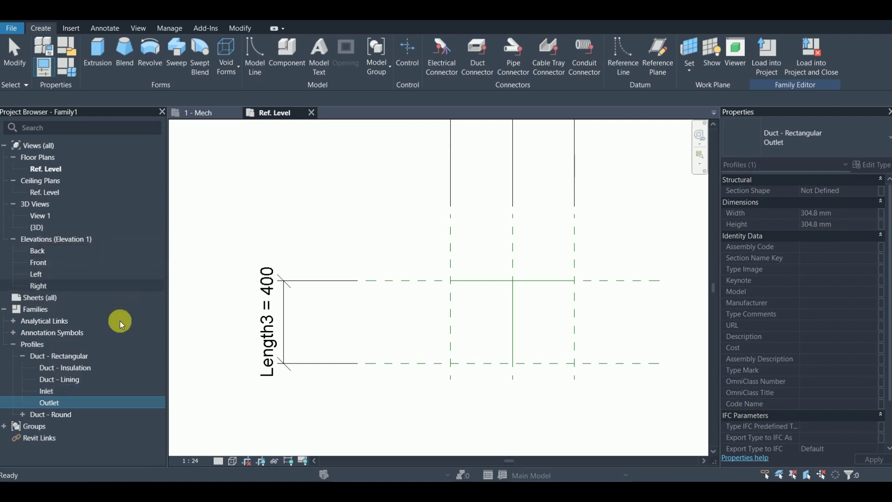
right_click(49, 402)
click(103, 258)
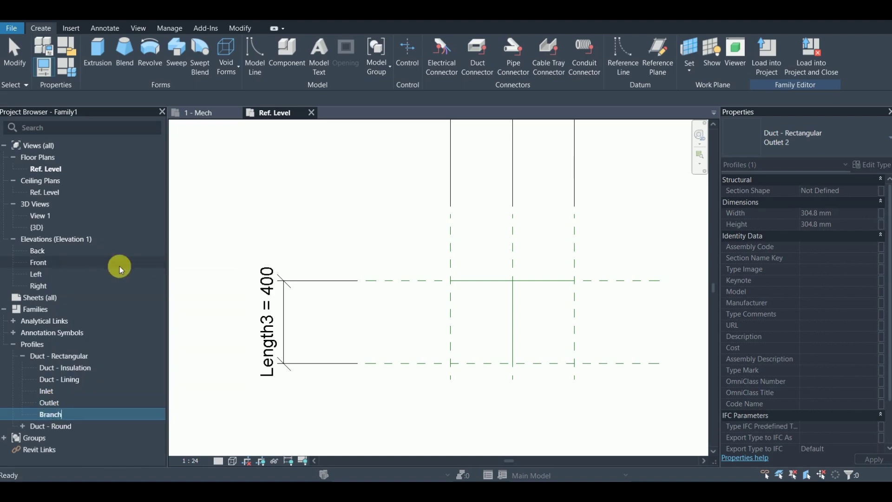
text(Branch)
key(Return)
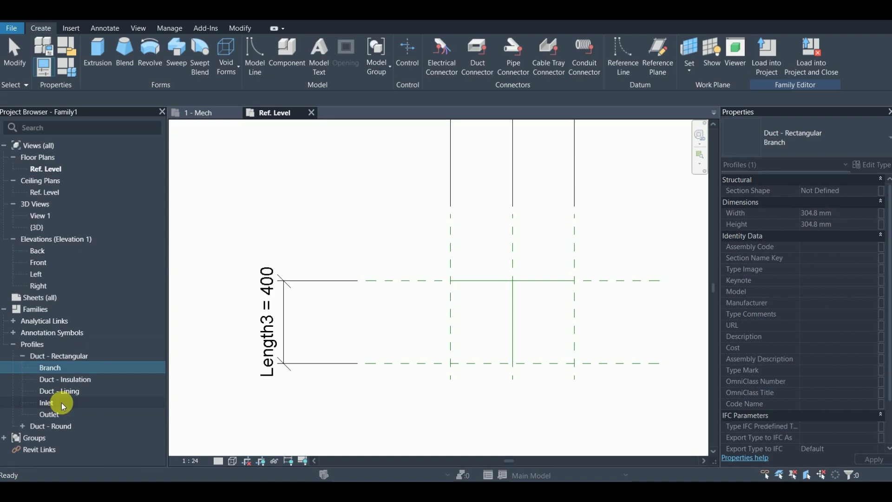
Associate the Inlet profile's width with the Inlet Width parameter and its height with Duct Height
double_click(61, 402)
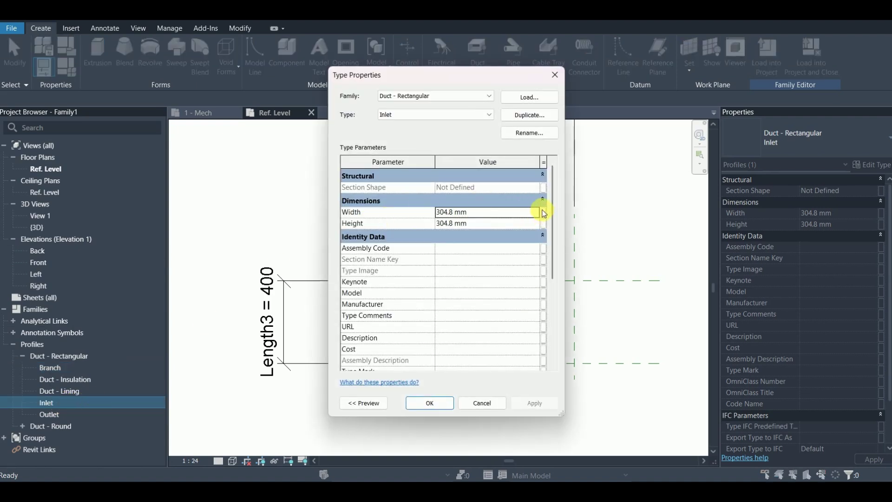
click(543, 212)
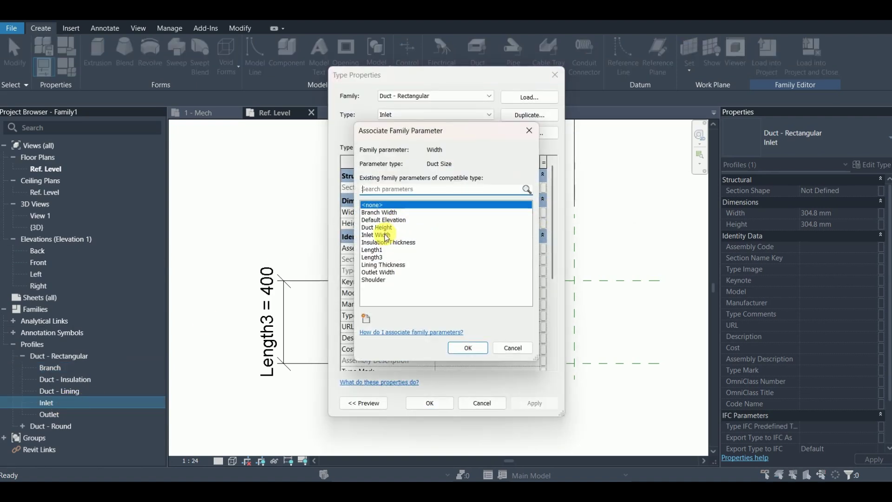
click(385, 234)
click(470, 347)
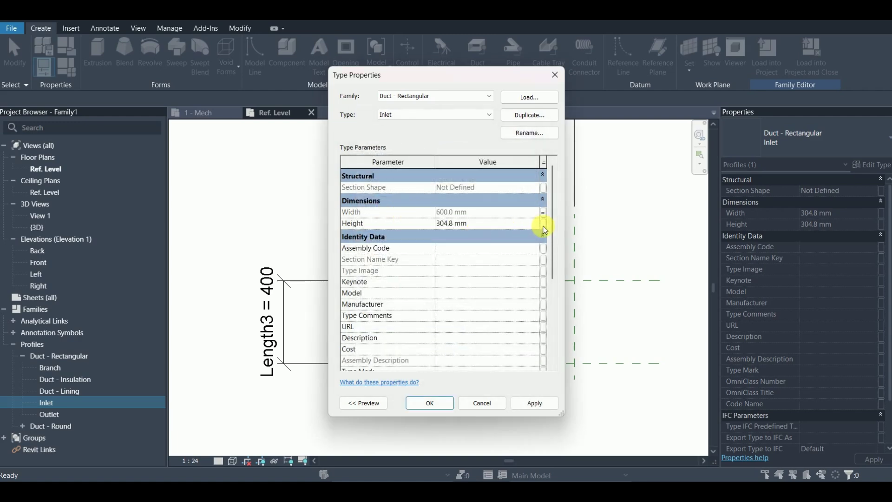
click(543, 225)
click(385, 228)
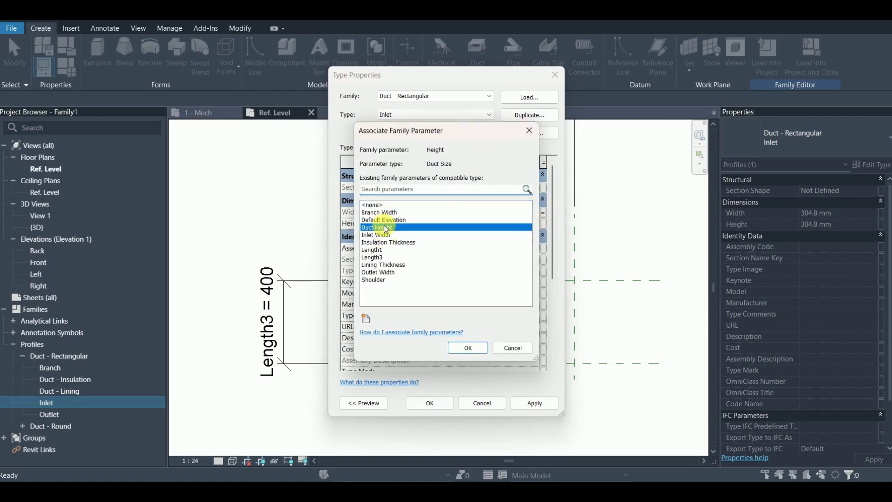
click(481, 352)
click(429, 402)
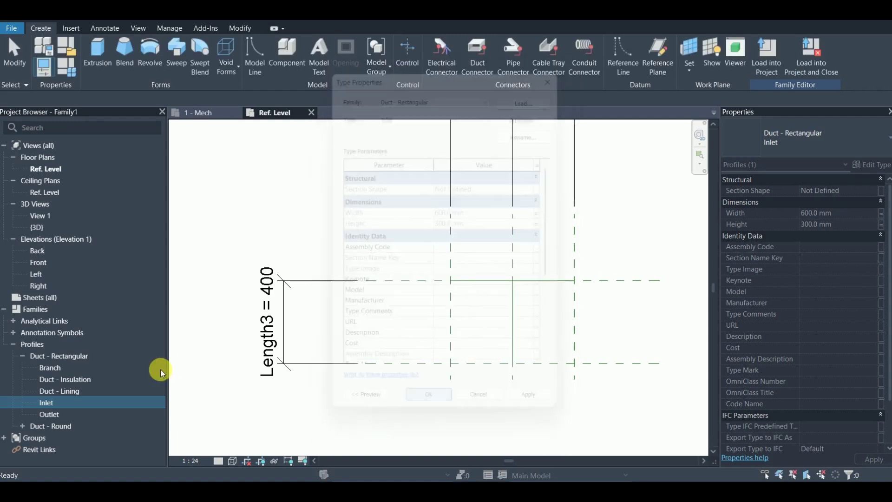
Associate the Outlet profile's width with the Outlet Width parameter and its height with Duct Height
double_click(55, 414)
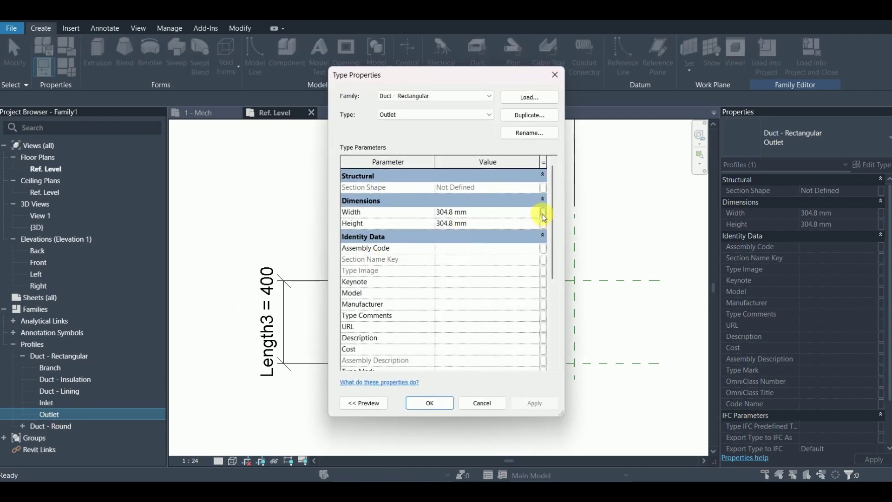
click(543, 215)
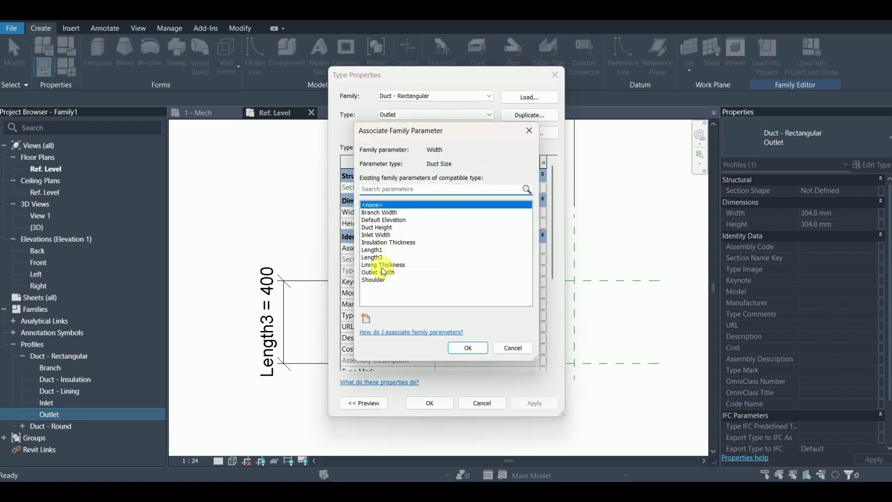
click(384, 271)
click(467, 347)
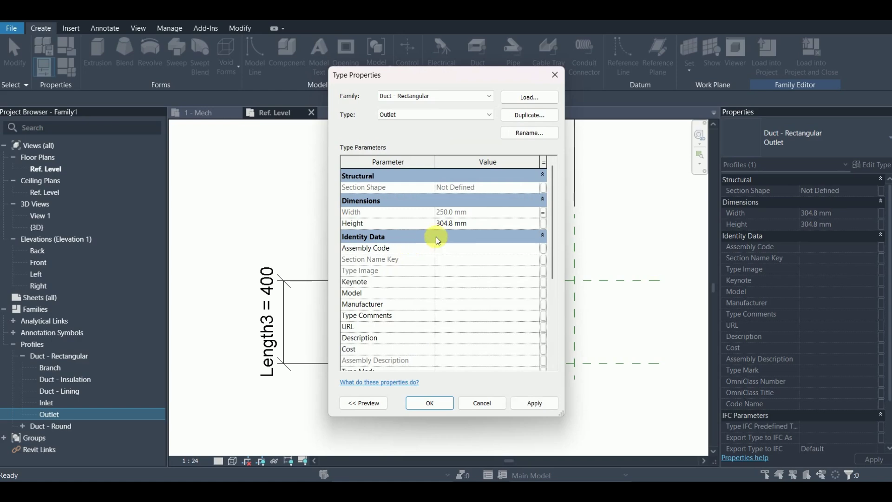
click(543, 226)
click(377, 227)
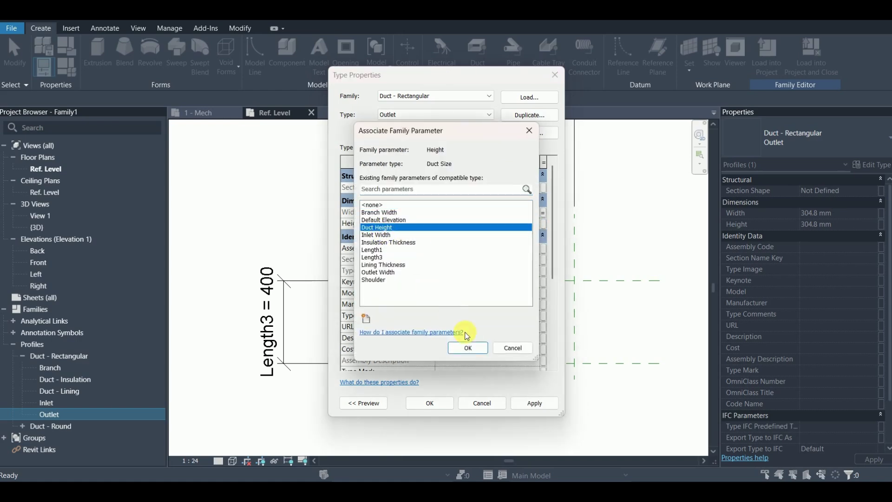
click(468, 347)
click(429, 403)
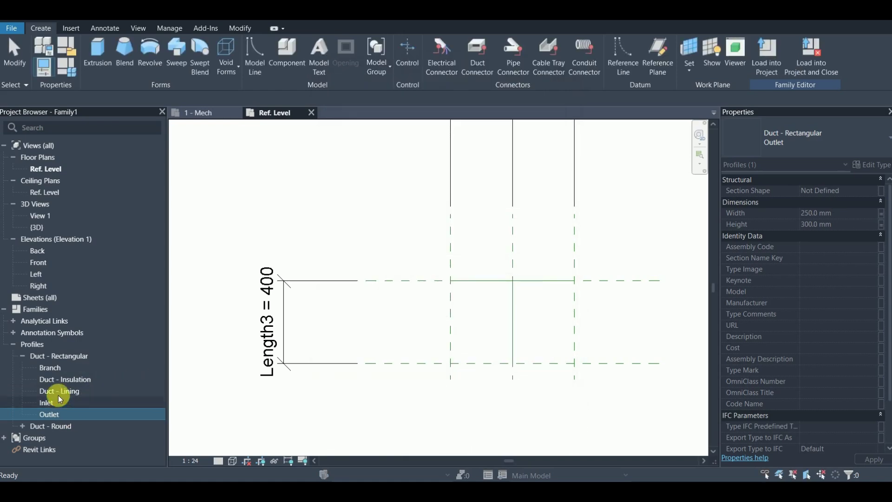
Associate the Branch profile's width with the Branch Width parameter and its height with Duct Height
double_click(54, 369)
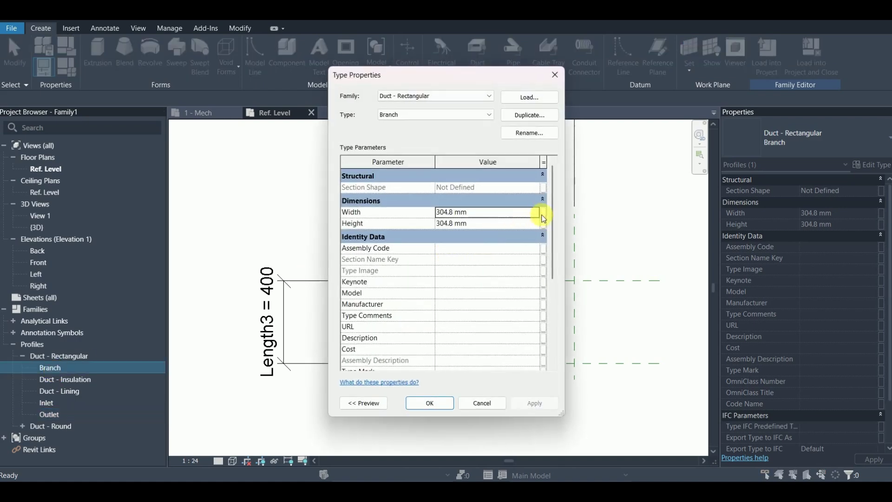
click(543, 211)
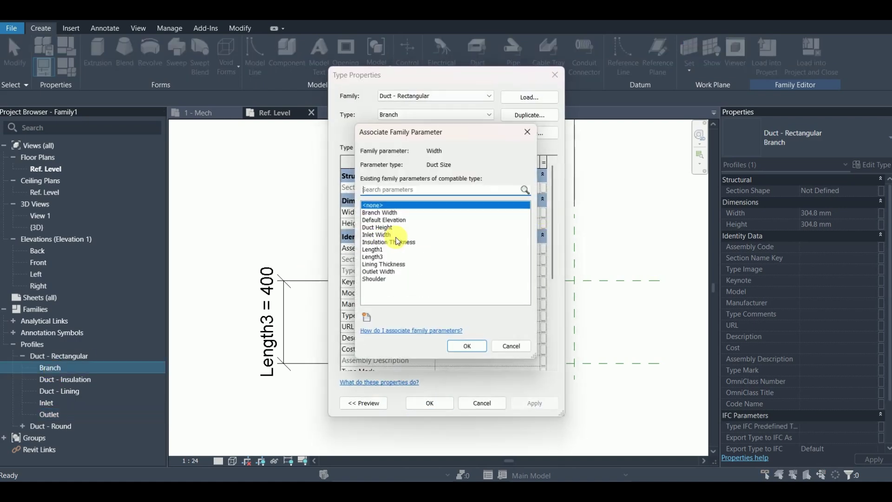
click(379, 211)
click(467, 347)
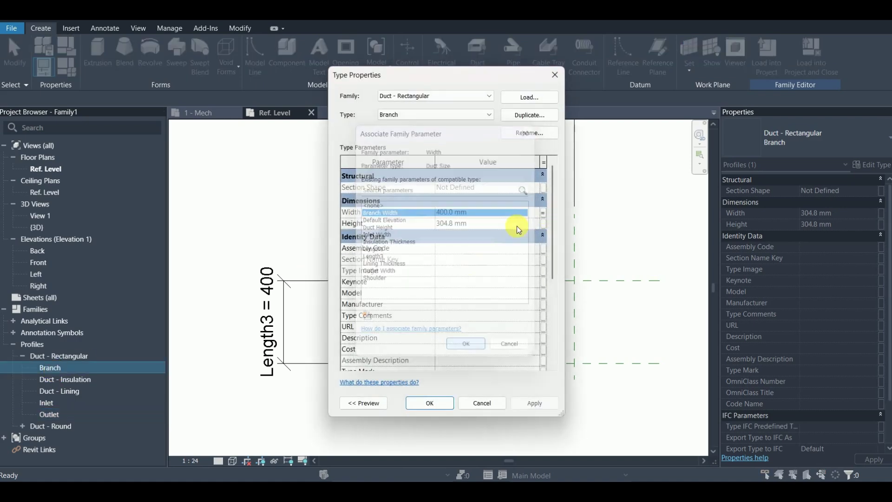
click(542, 224)
click(381, 228)
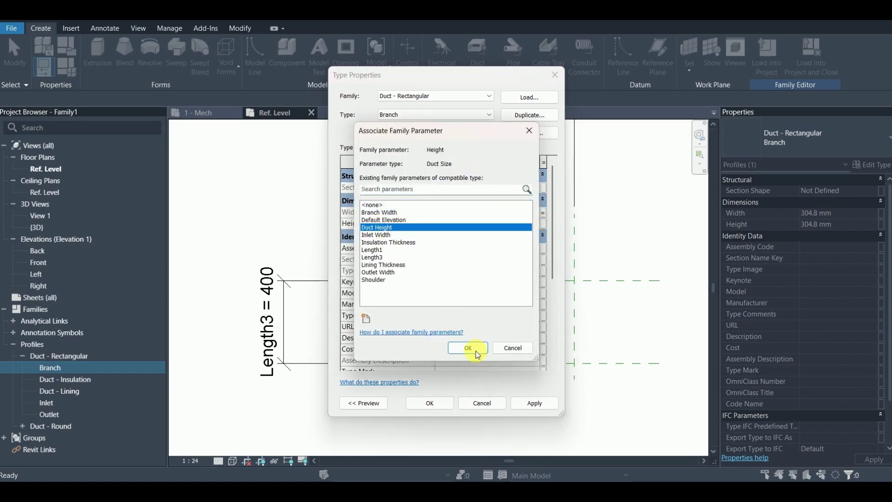
click(467, 347)
click(423, 402)
Start a sweep and pick the model line between the left and centre reference planes as its path
scroll(346, 255, down, 5)
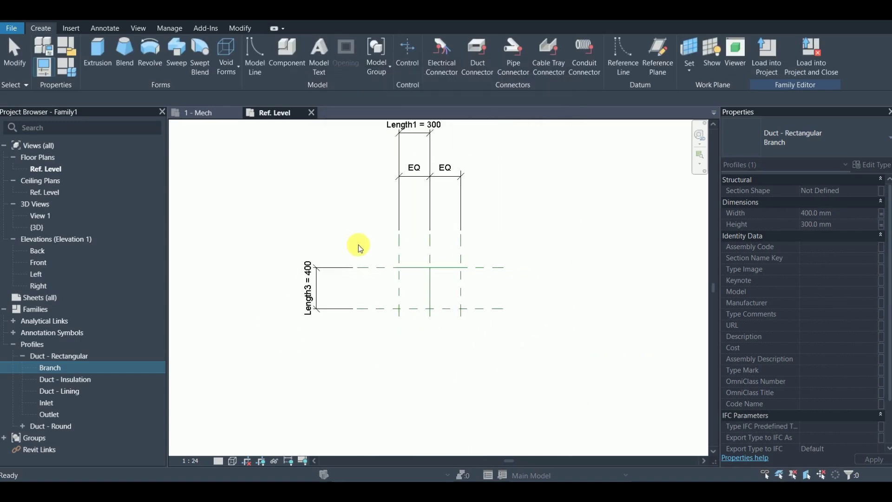
click(360, 248)
scroll(367, 299, down, 1)
mouse_move(374, 265)
middle_down()
mouse_move(367, 299)
mouse_move(346, 238)
mouse_move(352, 291)
middle_up()
scroll(348, 286, up, 1)
scroll(346, 284, up, 1)
scroll(392, 272, up, 1)
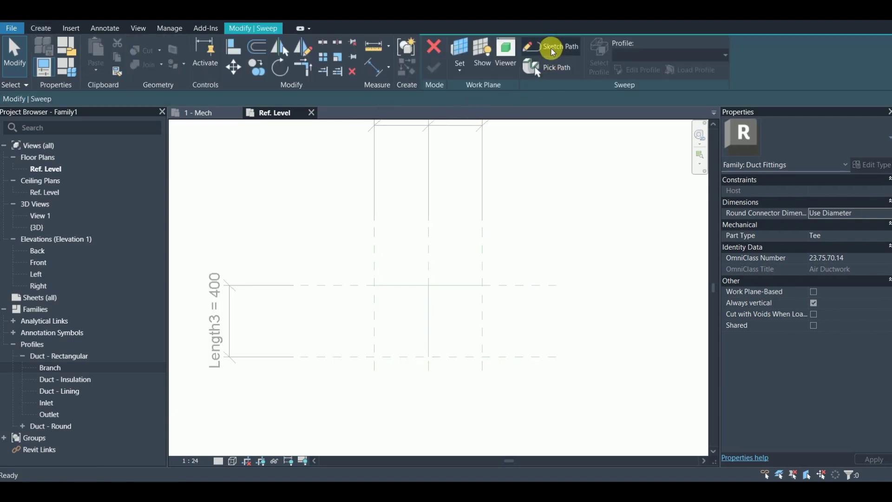
click(557, 71)
click(557, 70)
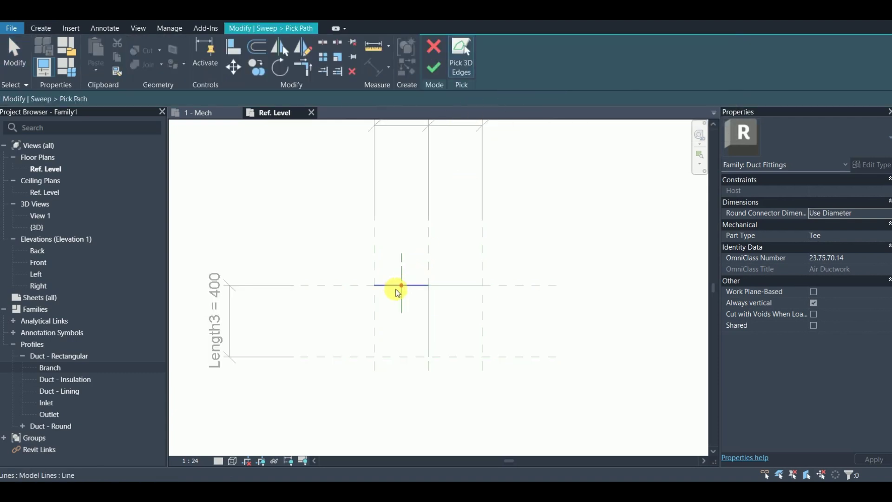
click(399, 285)
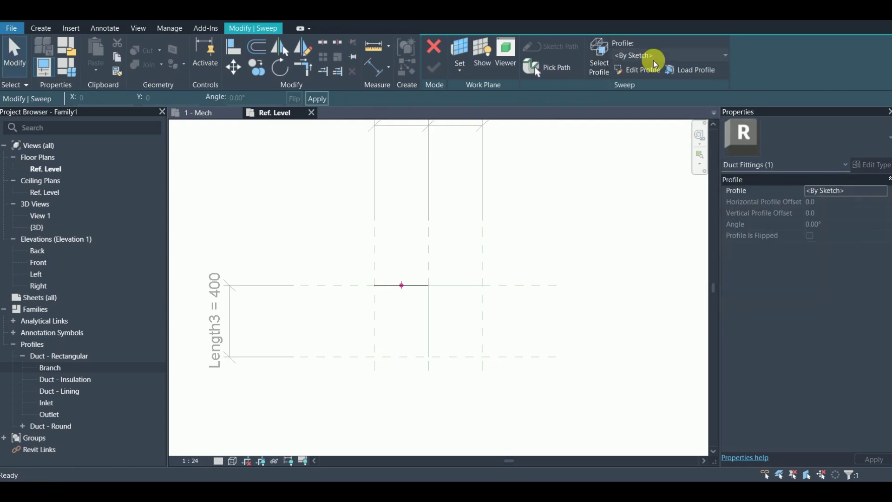
Assign the Duct - Rectangular:Inlet profile to the sweep and finish it
click(654, 60)
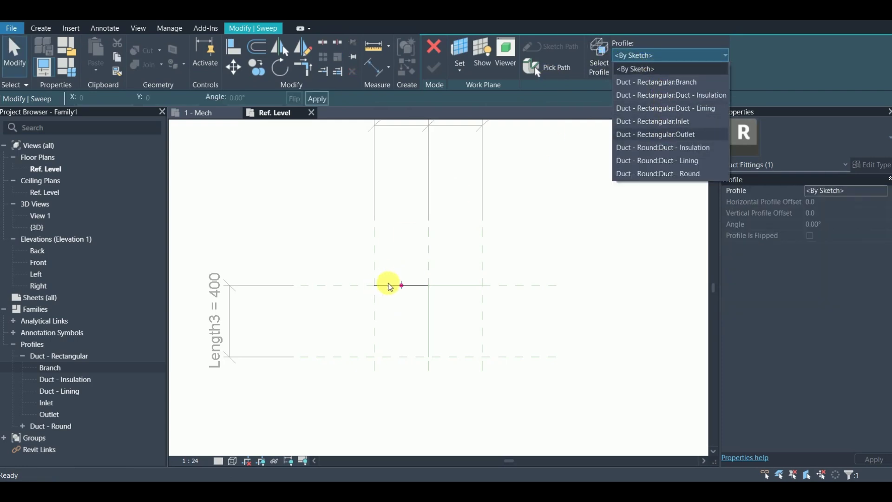
click(673, 124)
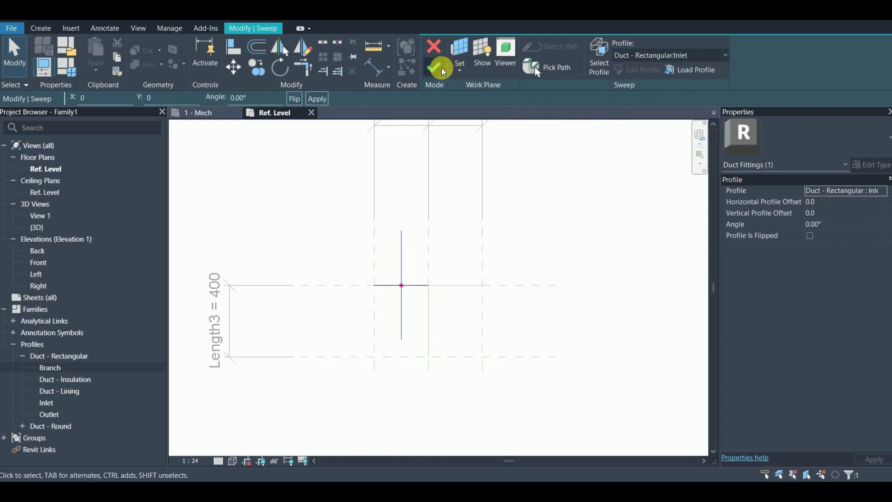
click(434, 70)
click(504, 261)
scroll(502, 262, down, 2)
middle_drag(483, 266, 446, 291)
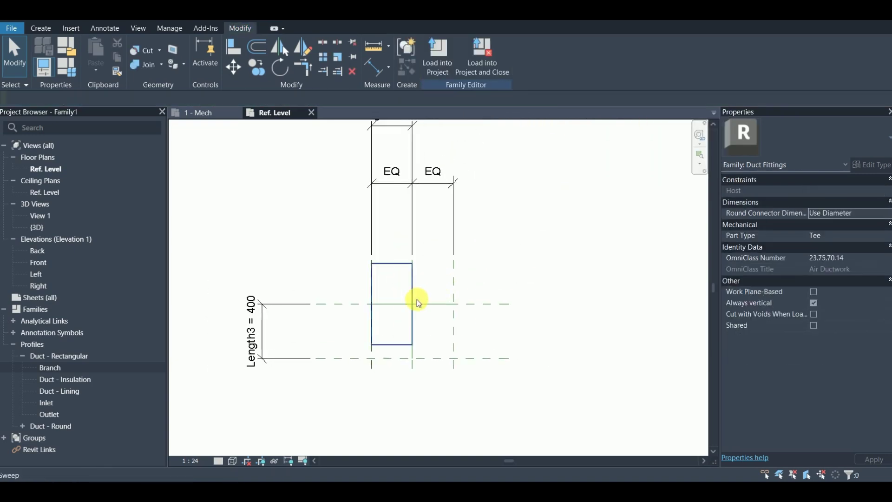
scroll(418, 302, up, 1)
Start a second sweep and pick the model line between the centre and right reference planes as its path
click(41, 28)
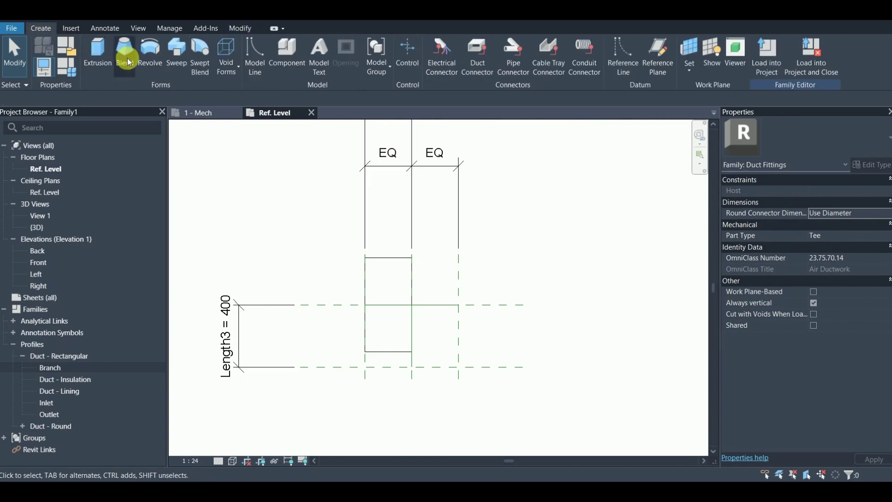
click(177, 64)
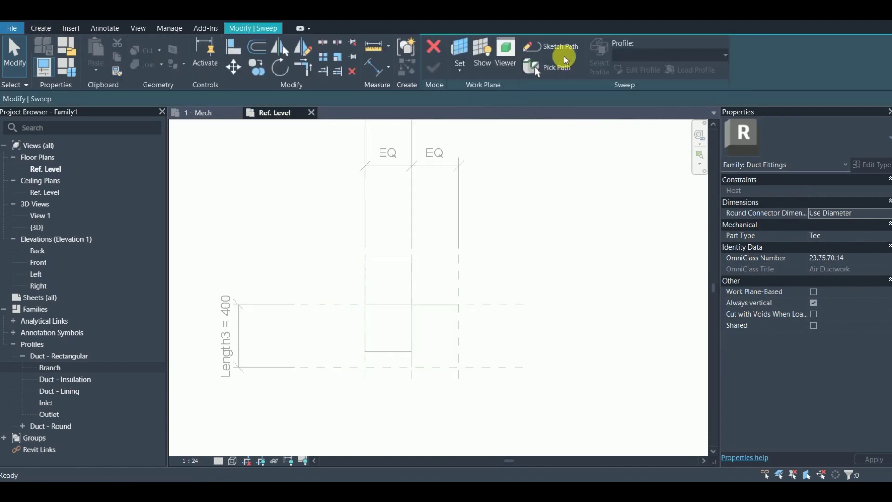
click(548, 68)
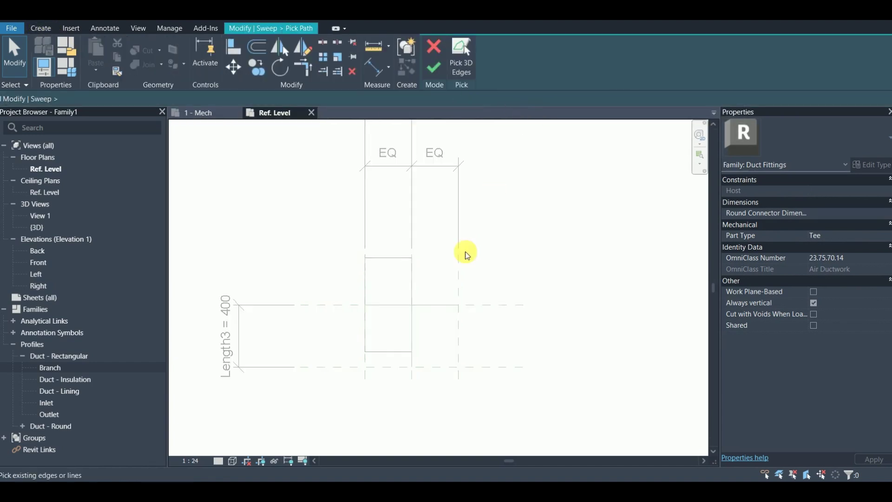
click(438, 305)
click(432, 70)
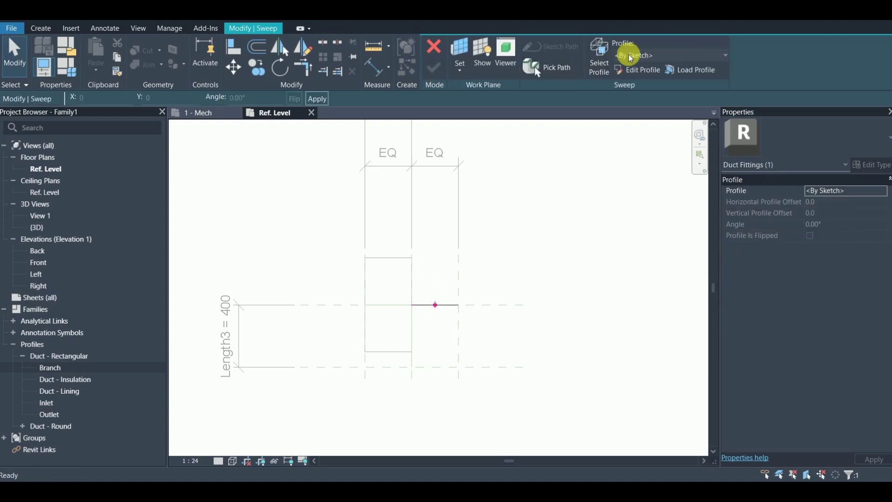
Assign the Duct - Rectangular:Outlet profile to the second sweep and finish it
click(652, 58)
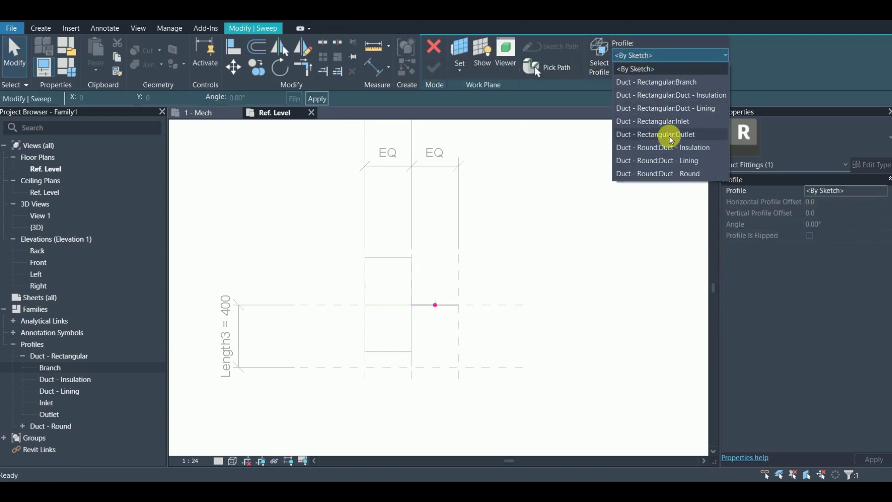
click(655, 134)
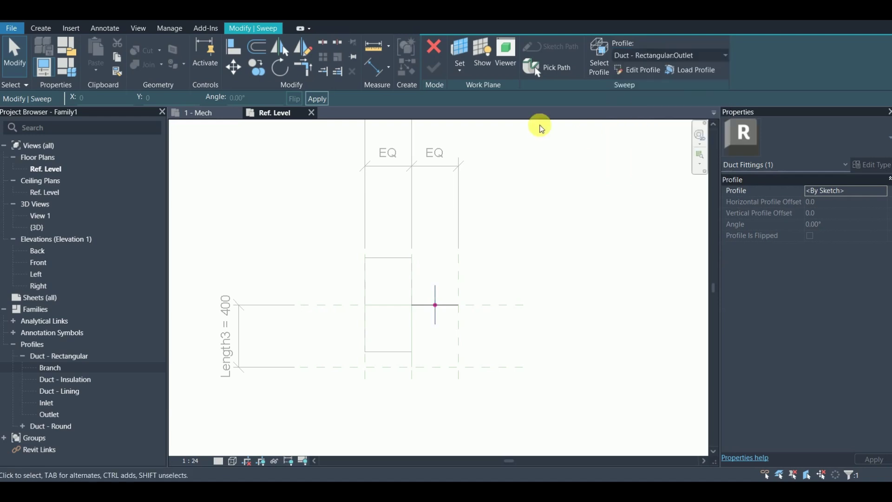
click(433, 70)
click(519, 277)
middle_drag(453, 309, 484, 256)
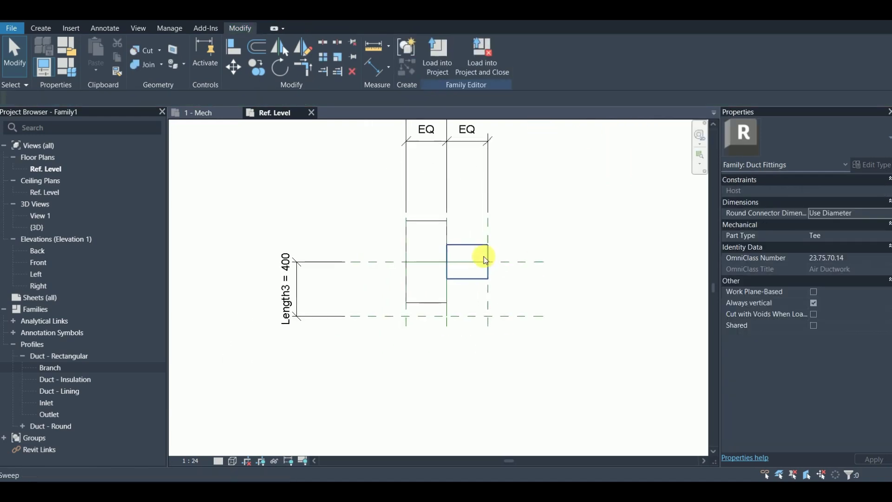
scroll(453, 251, up, 2)
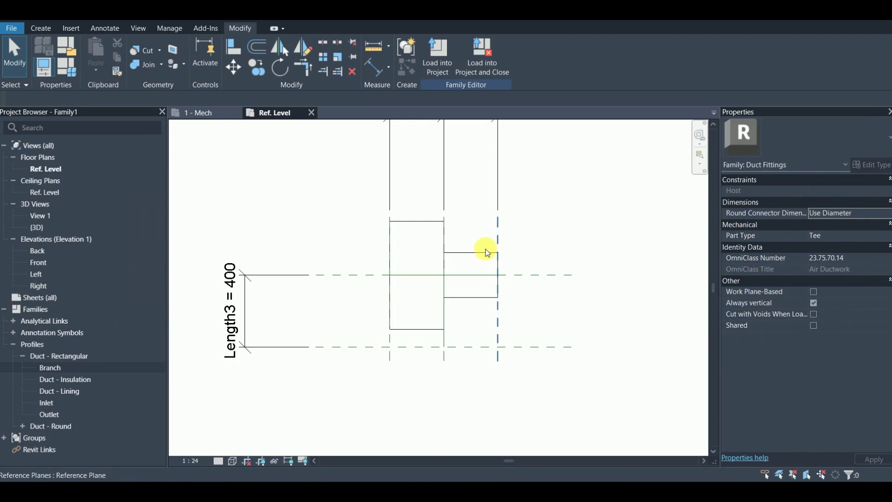
scroll(355, 253, down, 2)
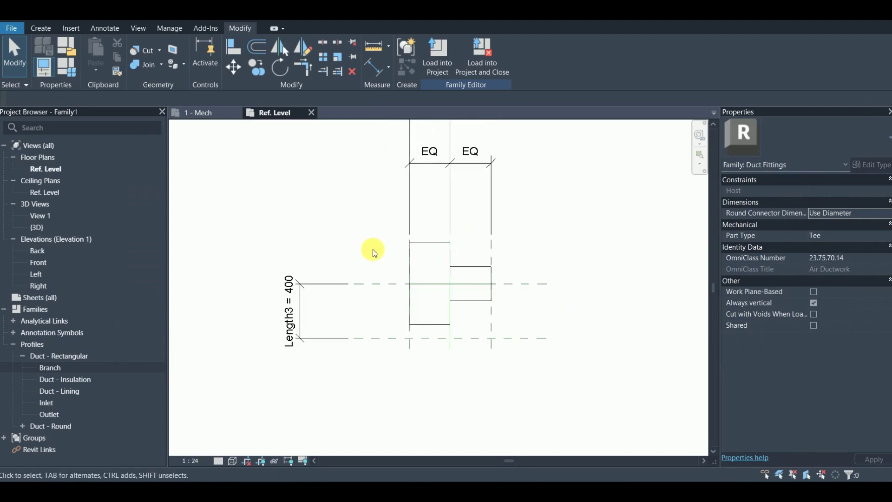
Add an instance length parameter named Offset Out to the family, grouped under Other
click(70, 70)
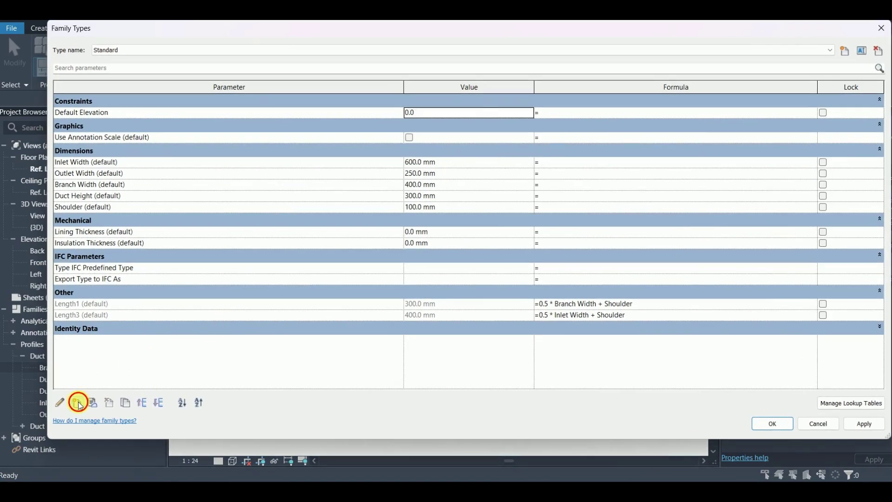
click(76, 402)
text(Offset Out)
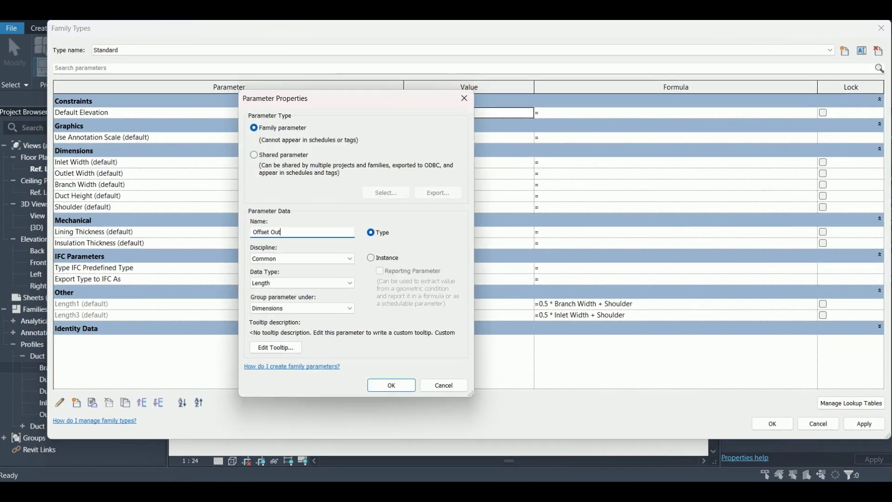
click(378, 257)
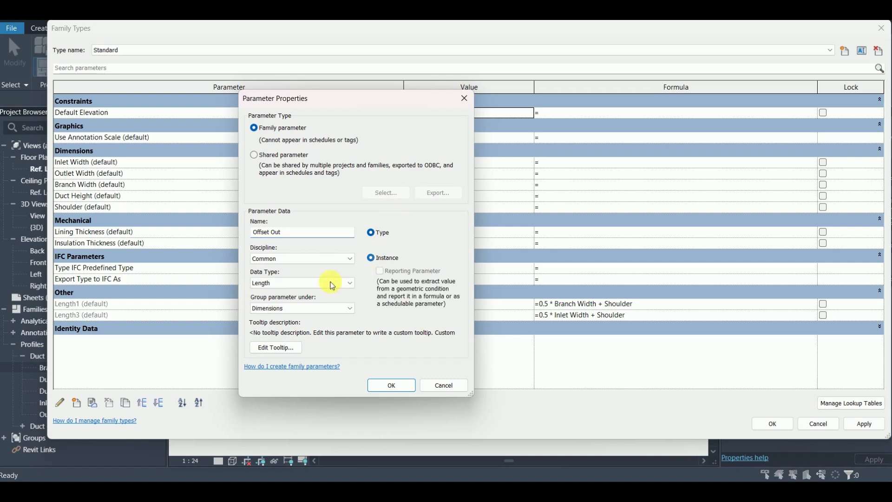
click(281, 309)
click(280, 310)
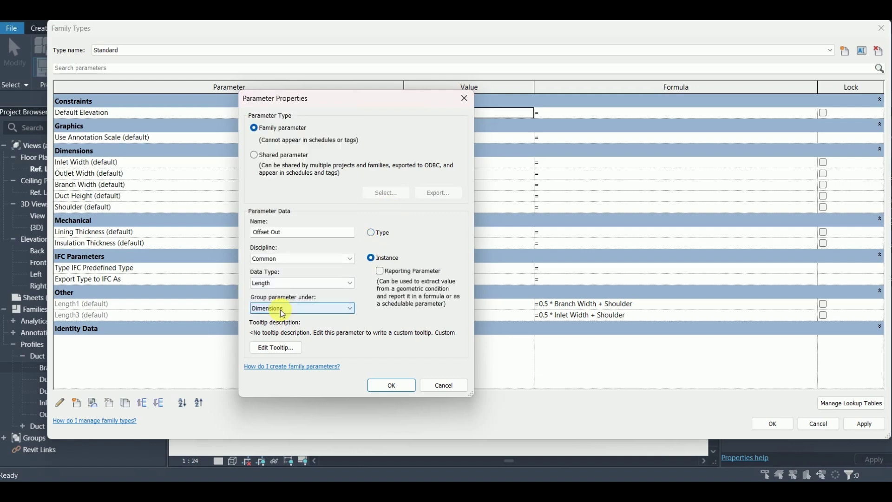
key(o)
click(396, 388)
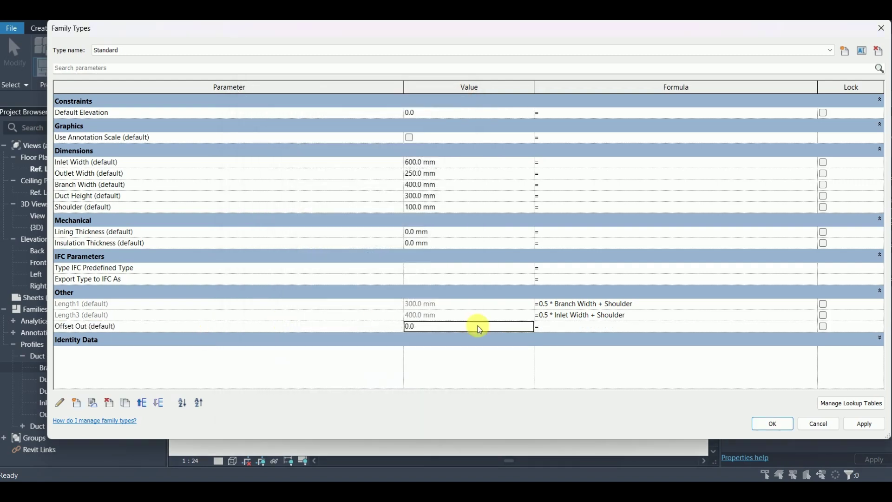
Set the Offset Out formula to 0.5 * (Inlet Width - Outlet Width) and apply the family types
click(553, 328)
text(0.5 * (Inlet Width -)
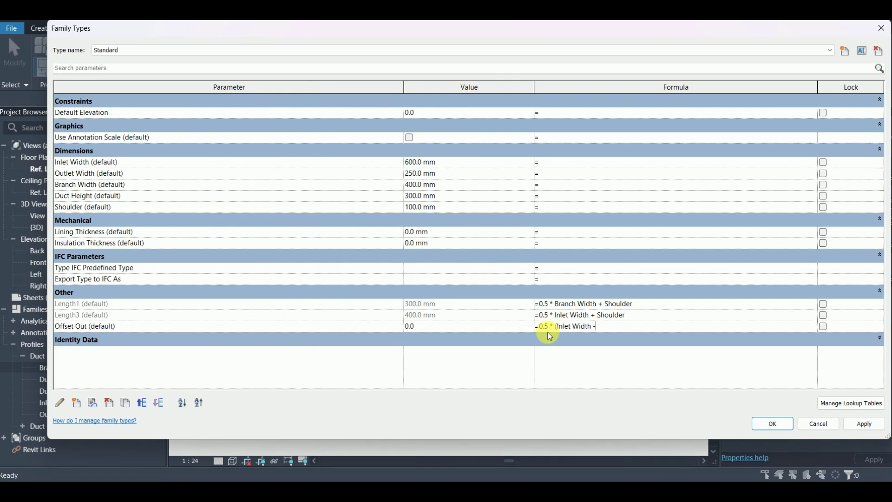
text(utlet Width))
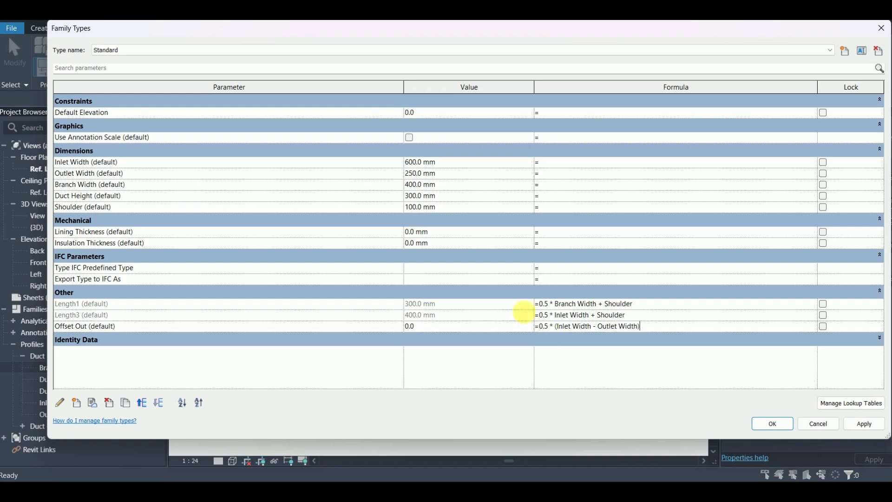
click(346, 314)
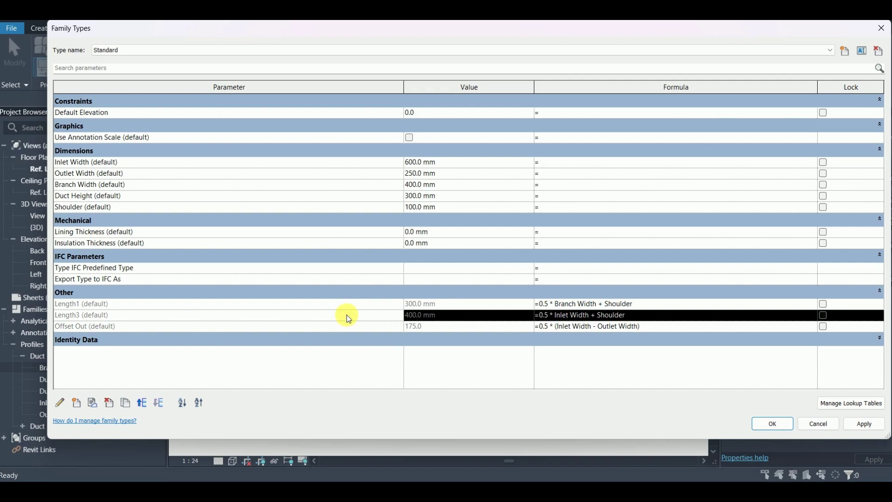
click(772, 424)
Associate the outlet sweep's Horizontal Profile Offset with the Offset Out parameter
scroll(482, 208, down, 2)
scroll(451, 279, up, 2)
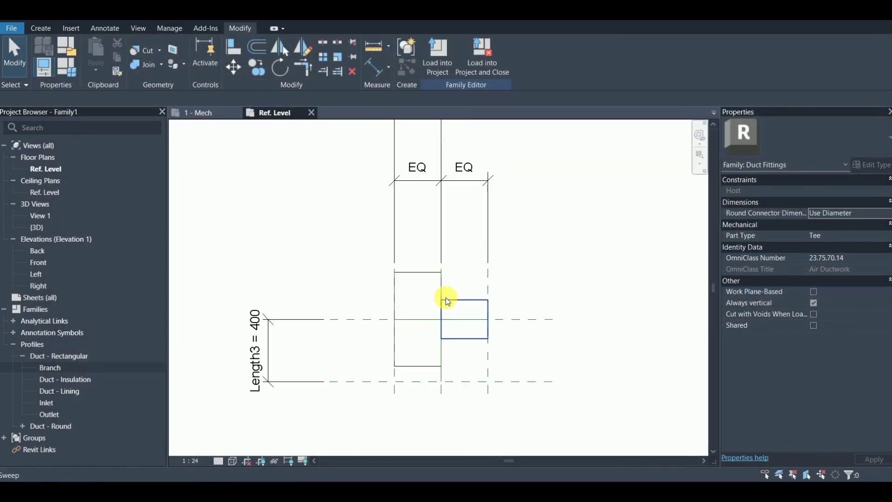
middle_drag(446, 298, 447, 274)
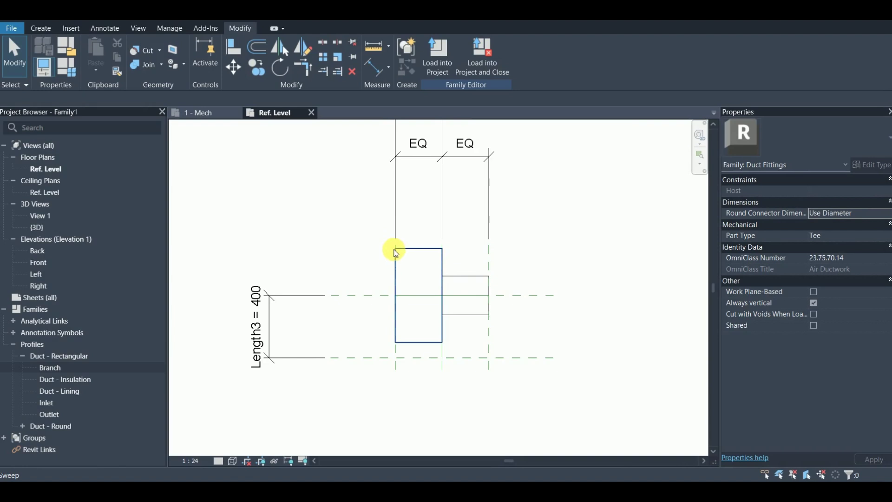
click(476, 280)
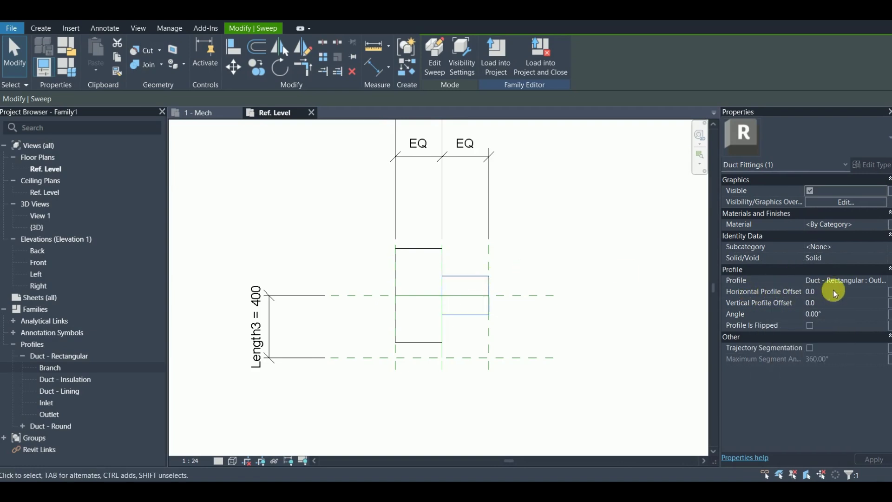
click(888, 292)
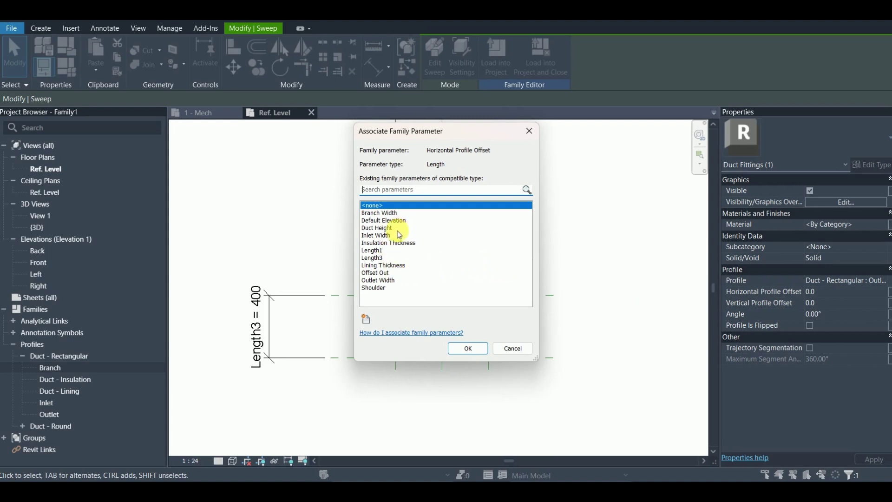
click(392, 274)
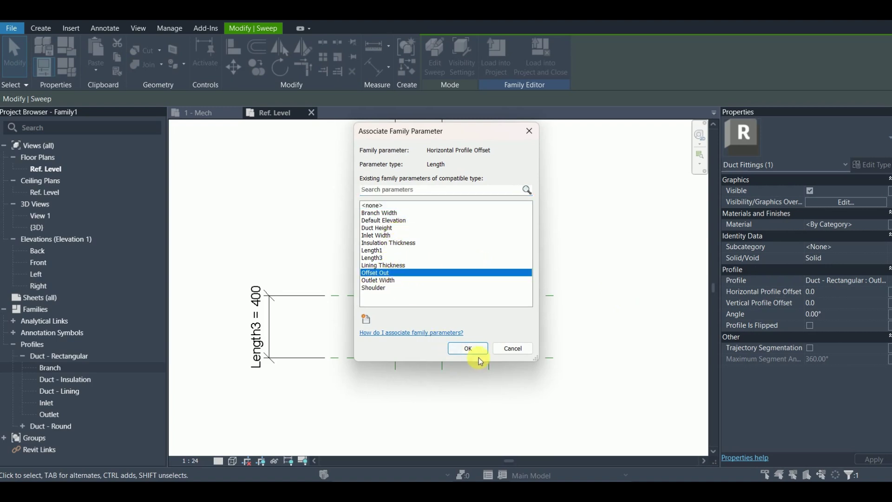
click(467, 349)
scroll(435, 268, up, 2)
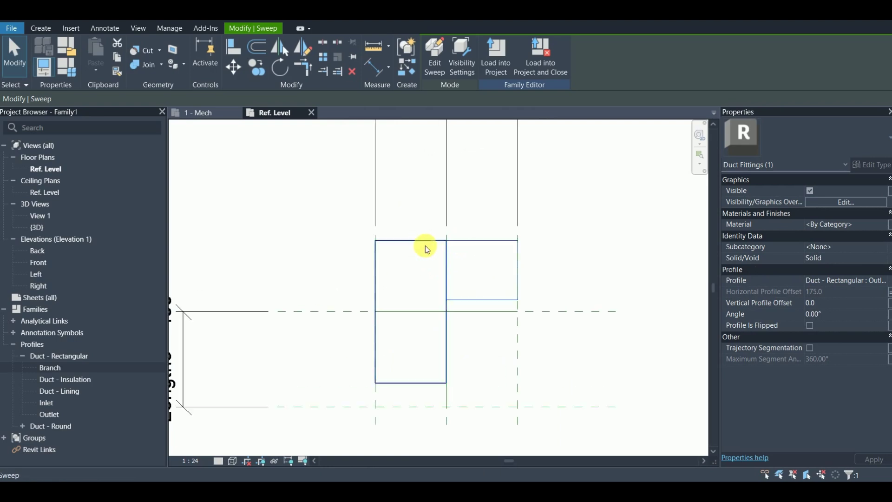
click(350, 274)
scroll(358, 231, down, 2)
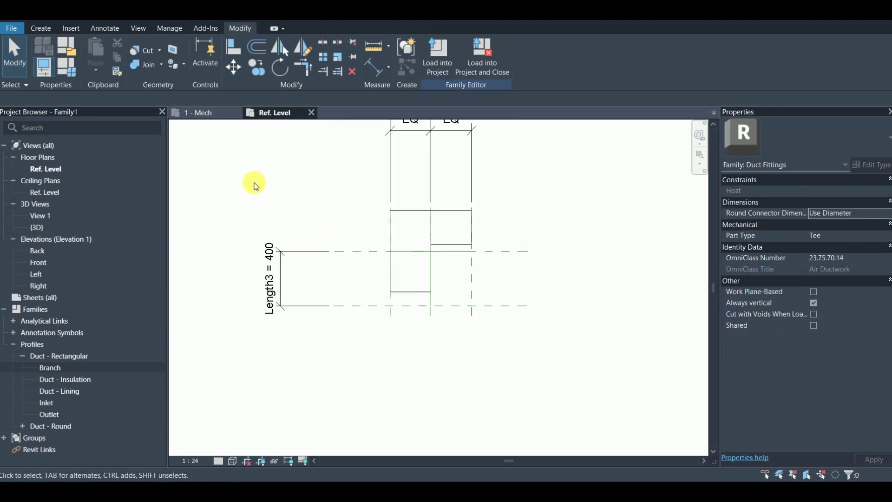
scroll(437, 309, up, 2)
click(430, 300)
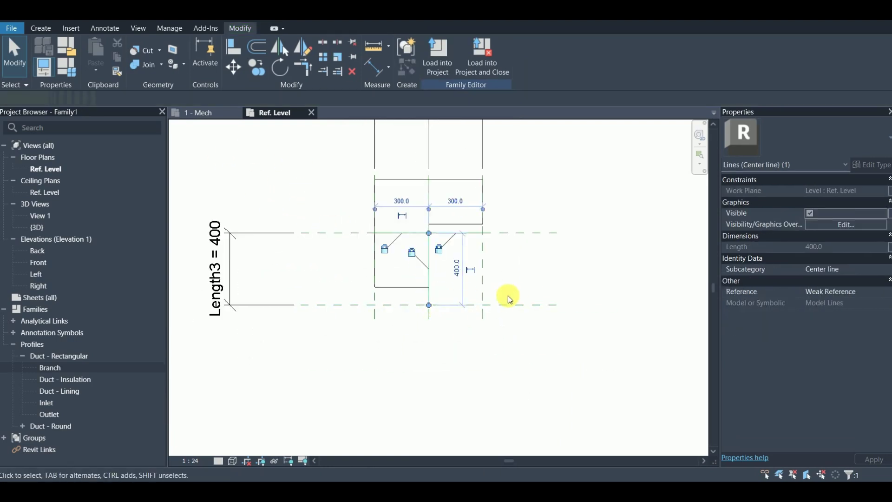
click(508, 298)
scroll(346, 297, down, 1)
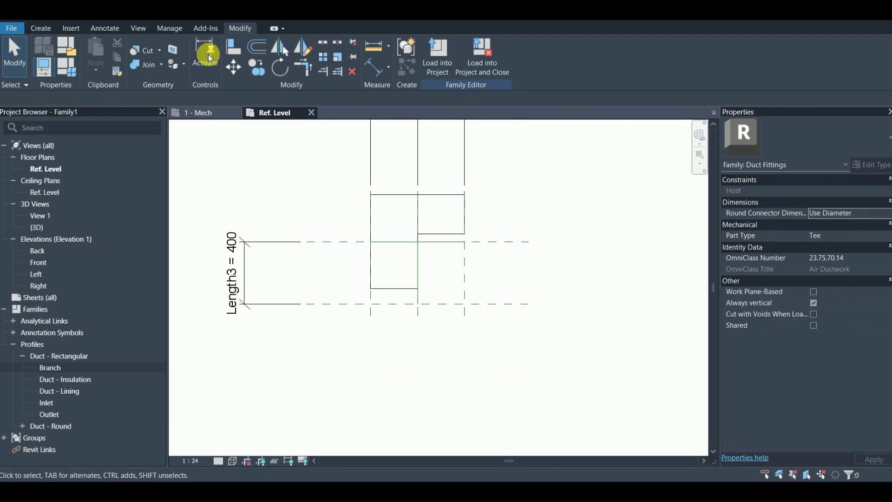
Draw an invisible 90° center-ends arc model line, radius 100, centred on the left and lower reference planes' intersection, from the sweep's corner to the lower plane
click(41, 29)
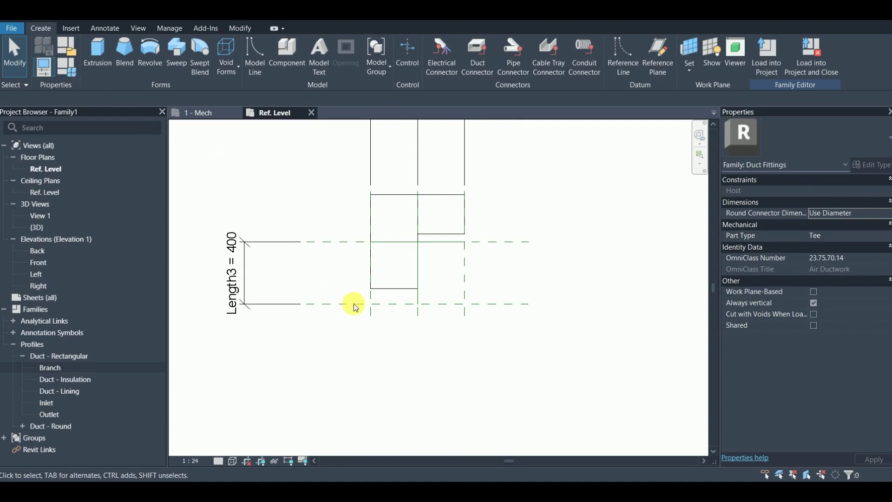
scroll(354, 305, up, 5)
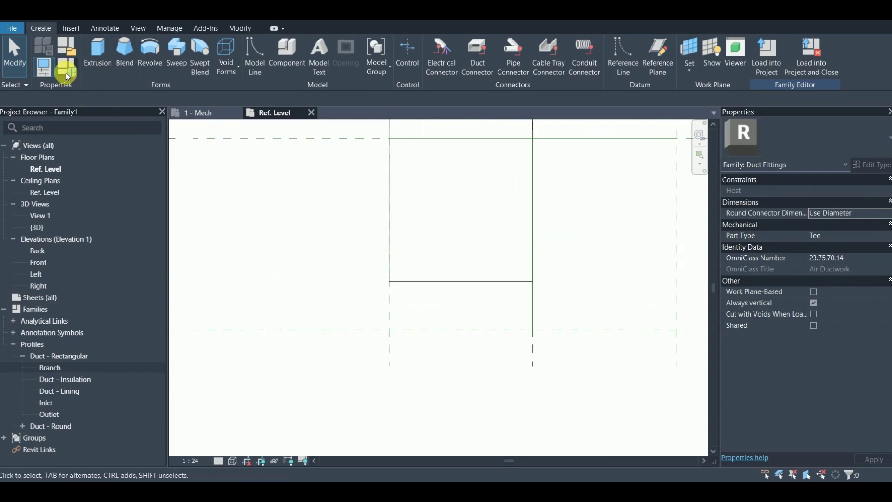
middle_drag(324, 200, 319, 240)
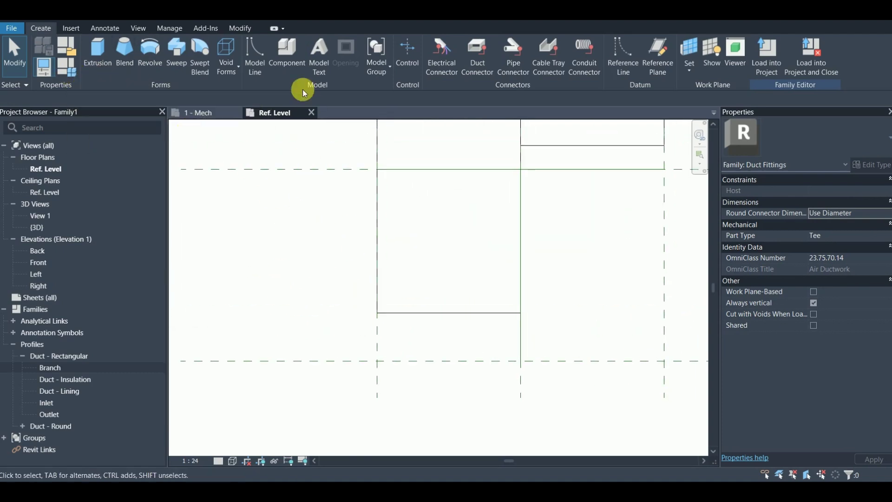
click(258, 52)
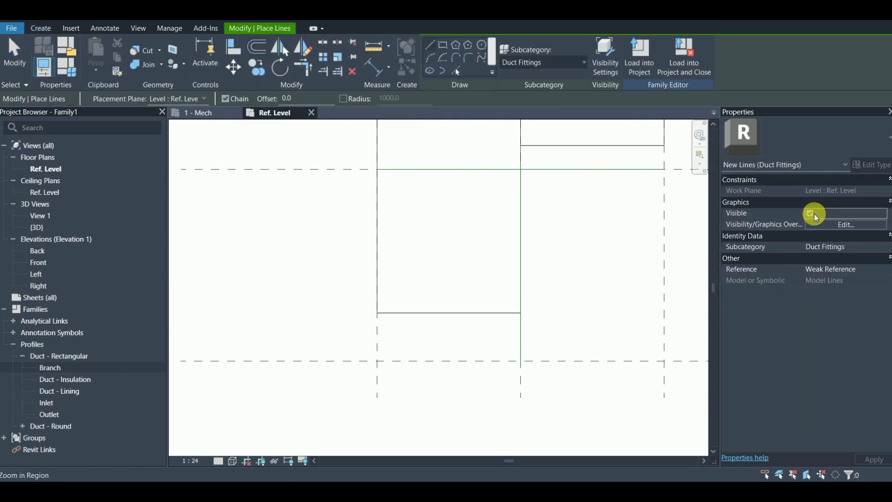
click(810, 213)
scroll(409, 342, up, 1)
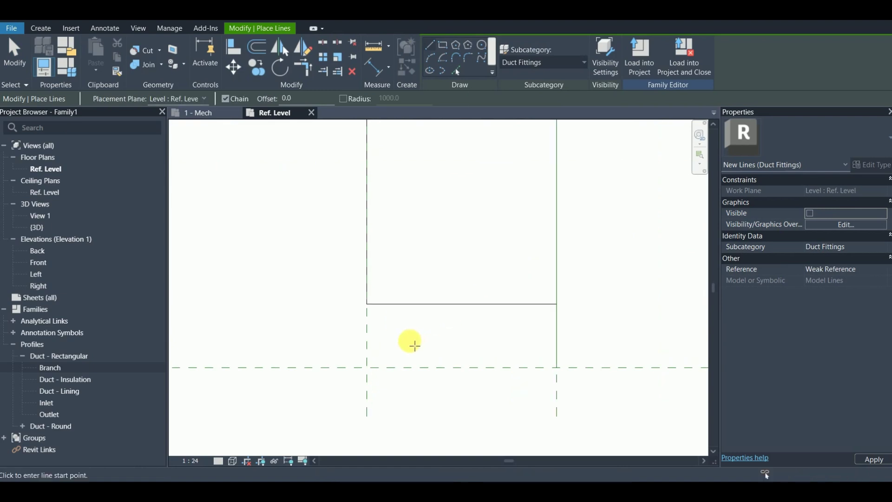
mouse_move(407, 342)
middle_down()
mouse_move(473, 294)
mouse_move(444, 328)
middle_up()
scroll(465, 295, up, 1)
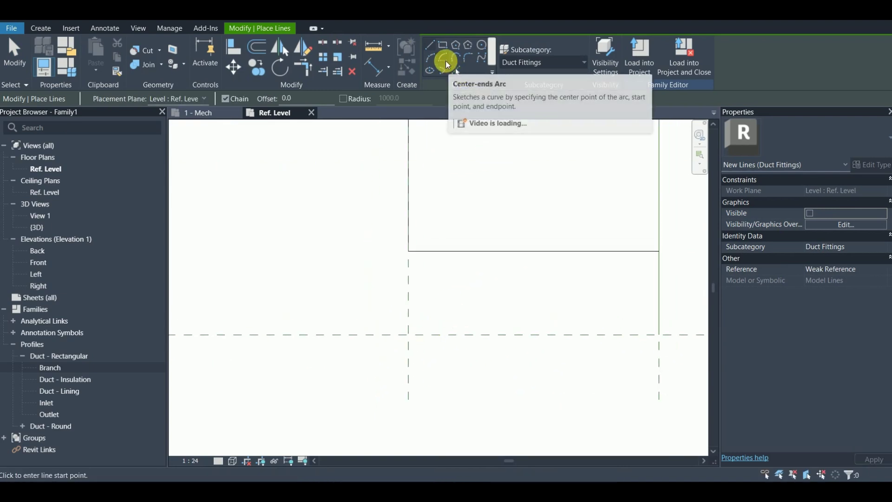
click(445, 59)
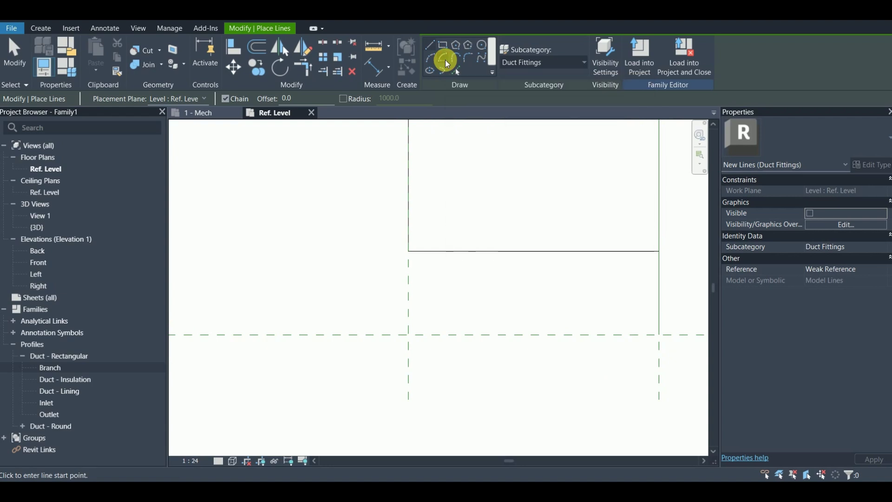
click(408, 334)
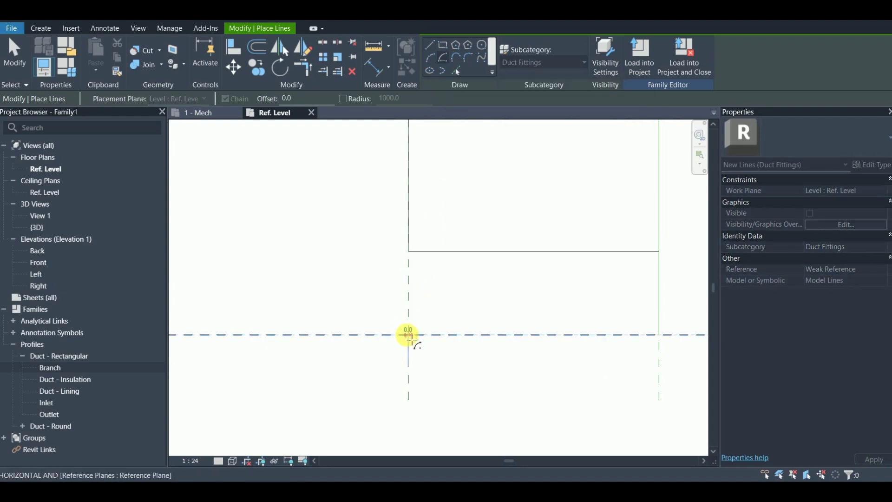
click(408, 251)
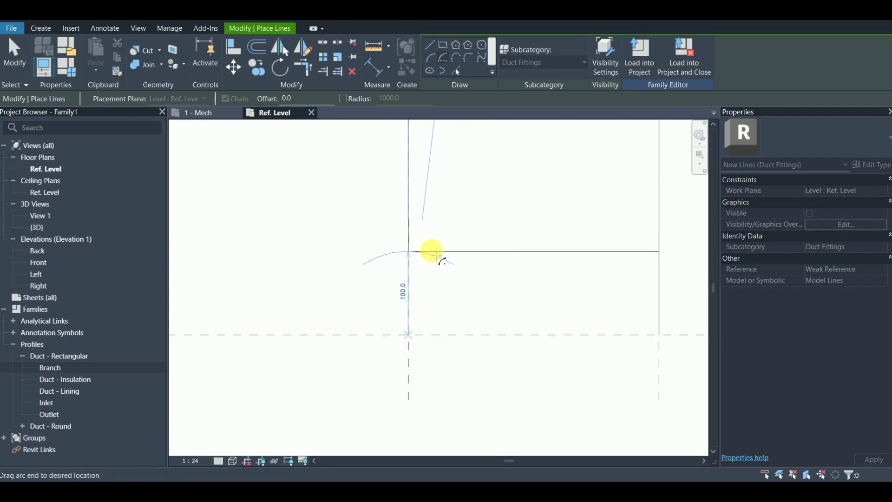
click(503, 335)
scroll(473, 358, down, 1)
middle_drag(474, 358, 418, 343)
key(Escape)
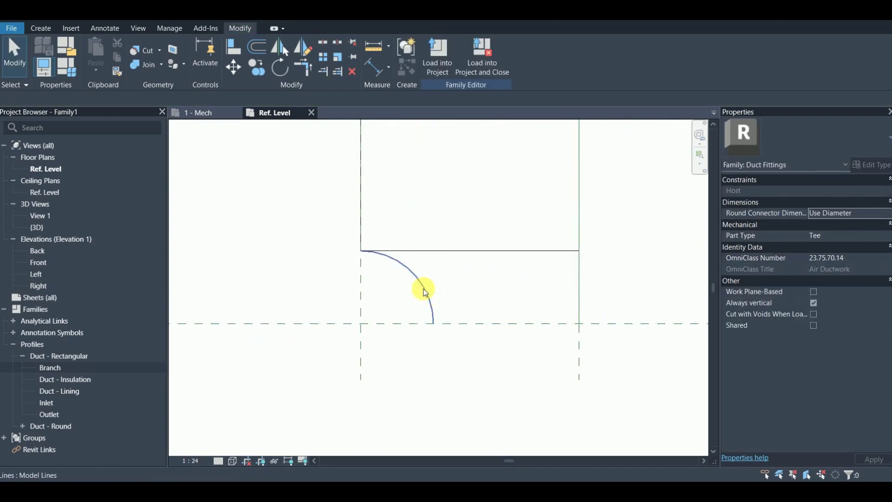
Turn on Center Mark Visible for the new arc at the branch's shoulder
click(423, 288)
scroll(423, 289, down, 1)
middle_drag(449, 284, 414, 298)
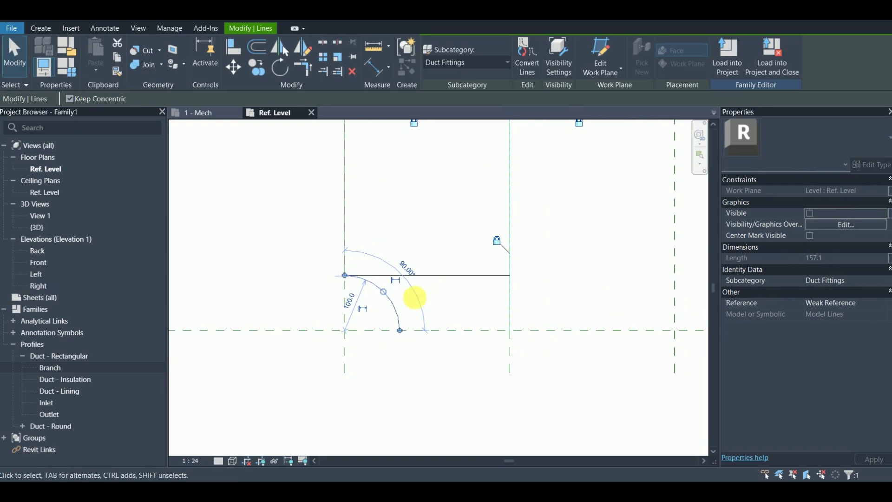
click(809, 236)
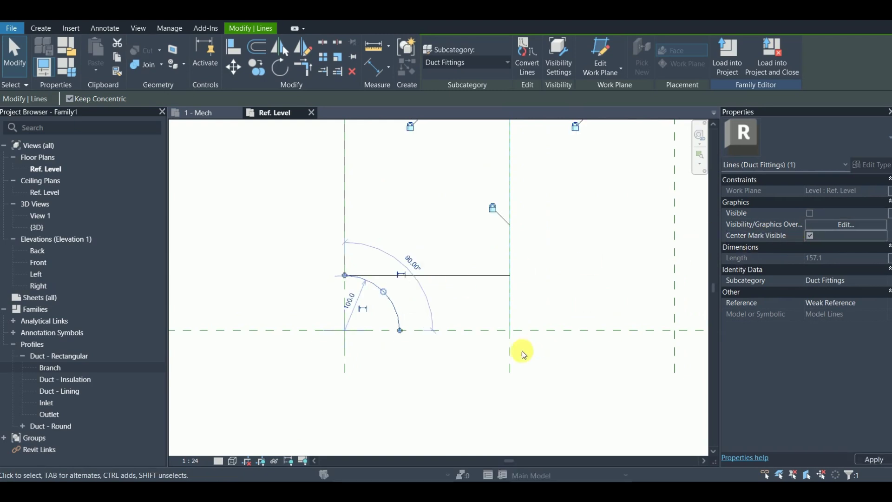
click(400, 372)
middle_drag(401, 372, 413, 351)
scroll(432, 340, down, 1)
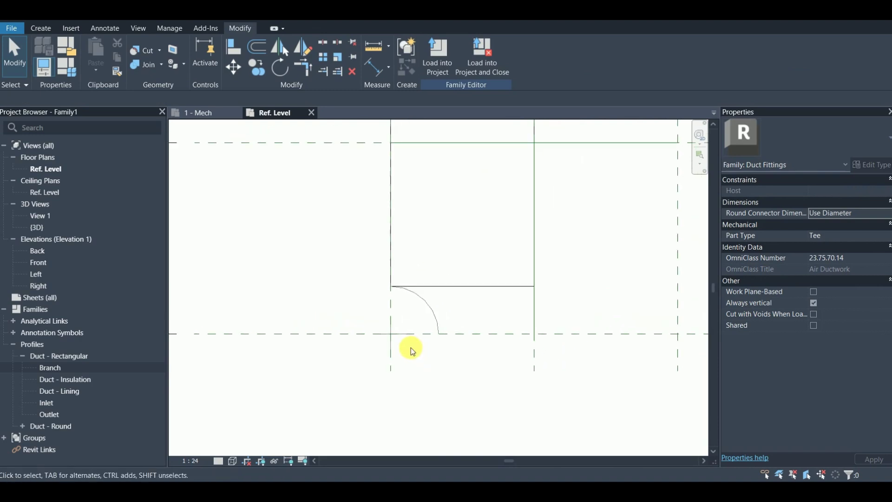
Align the arc's centre mark to the lower horizontal and left vertical reference planes and lock both alignments
key(a)
key(l)
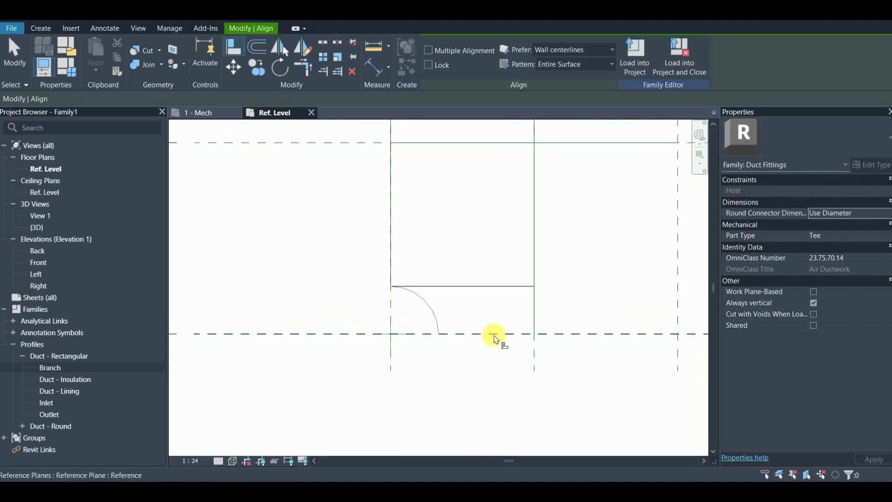
click(495, 334)
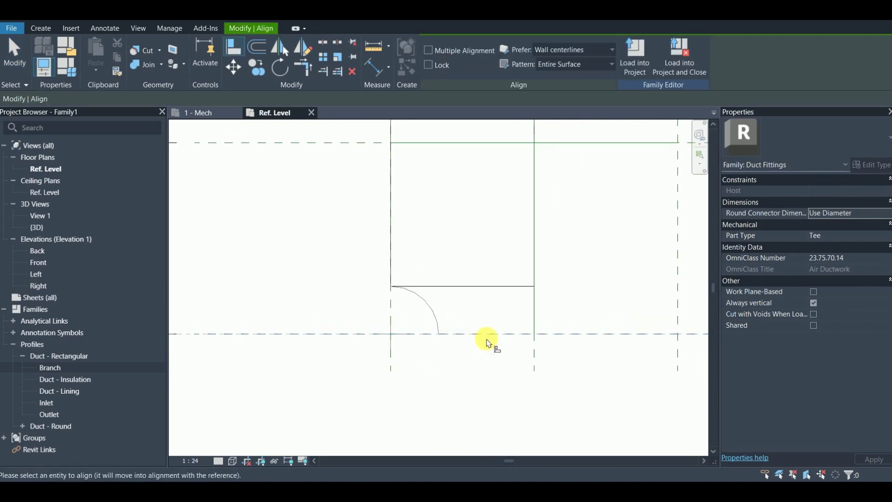
click(468, 320)
middle_drag(438, 364, 456, 386)
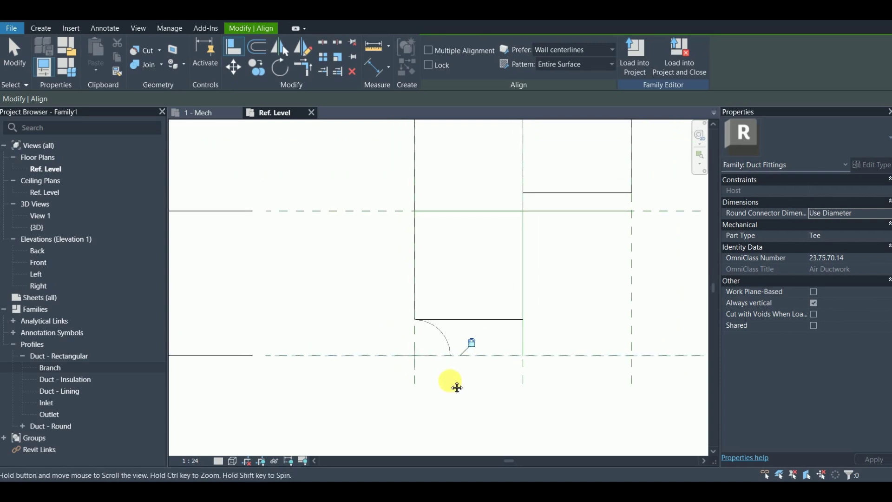
scroll(412, 374, up, 1)
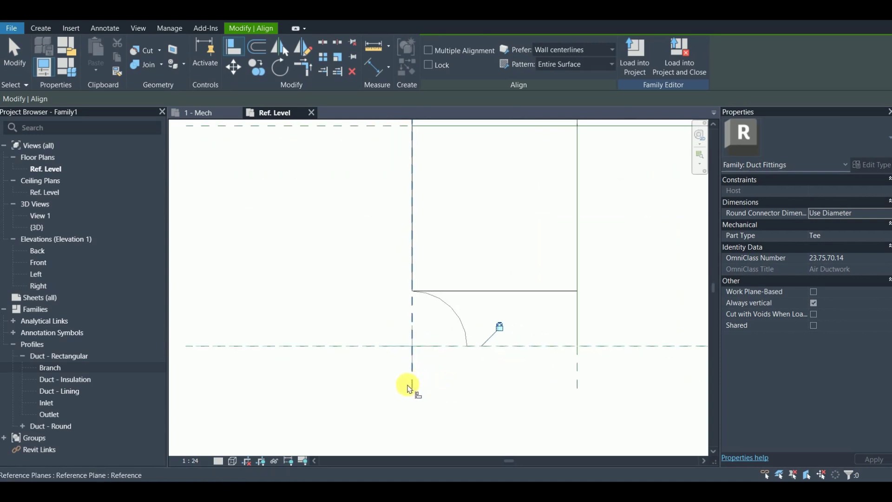
click(417, 382)
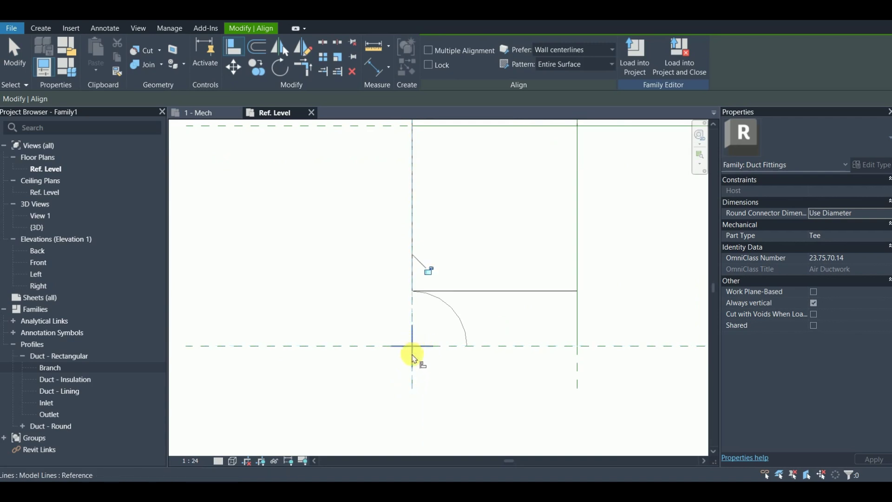
scroll(426, 297, down, 2)
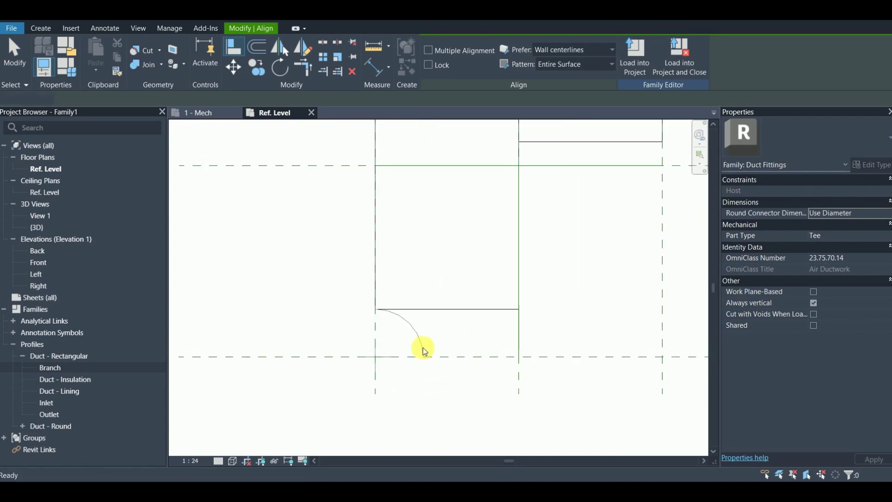
key(Escape)
Turn off Center Mark Visible for the shoulder arc
click(416, 335)
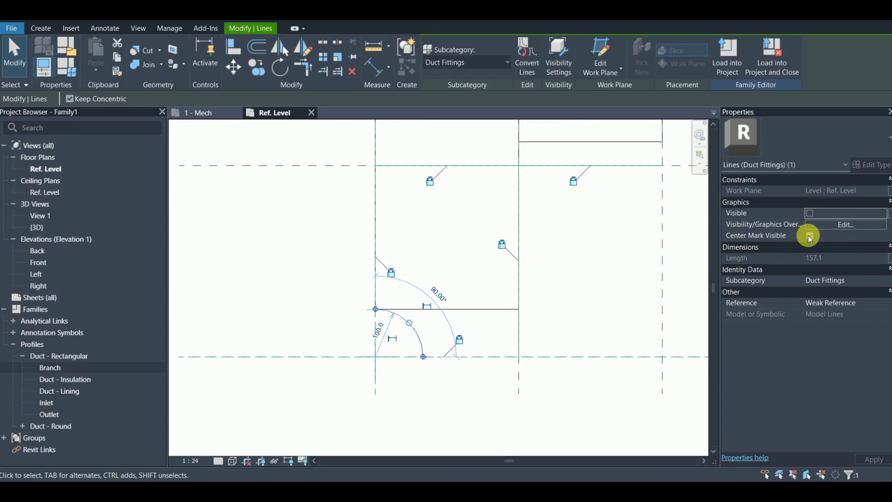
scroll(424, 390, down, 2)
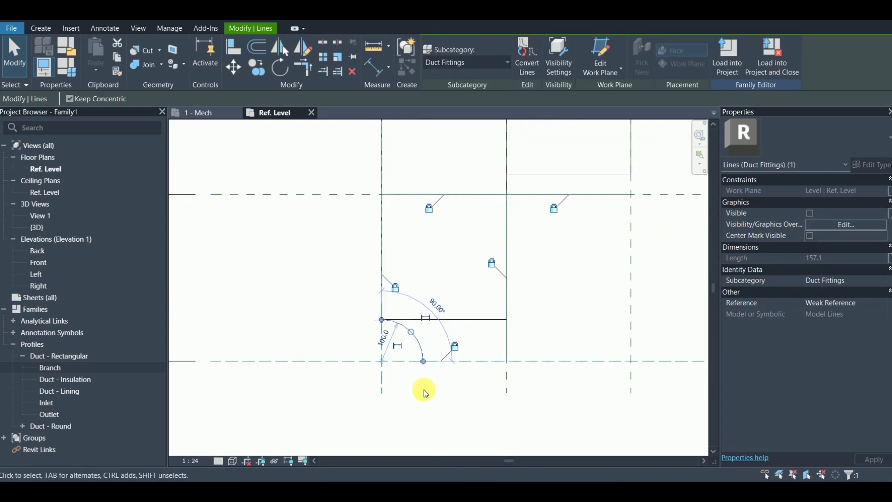
middle_drag(424, 389, 453, 364)
click(453, 364)
Add a radial dimension to the shoulder arc
scroll(427, 332, up, 1)
scroll(429, 332, up, 1)
middle_drag(428, 331, 455, 312)
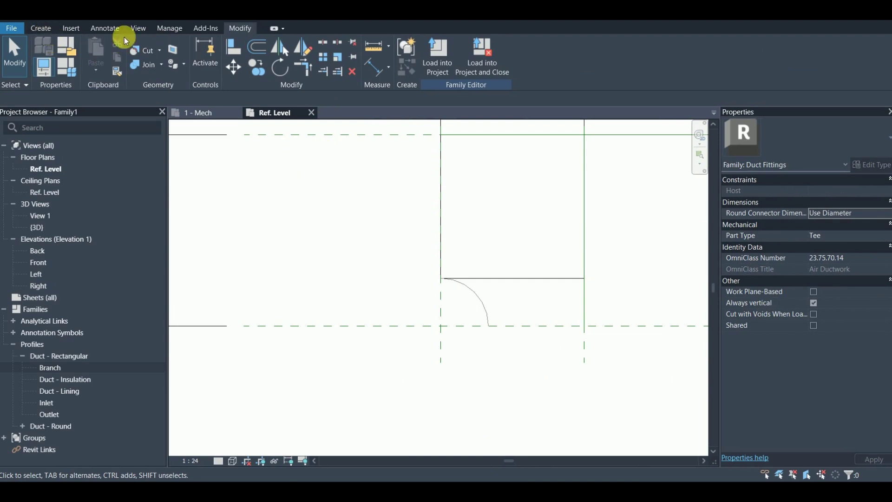
click(388, 73)
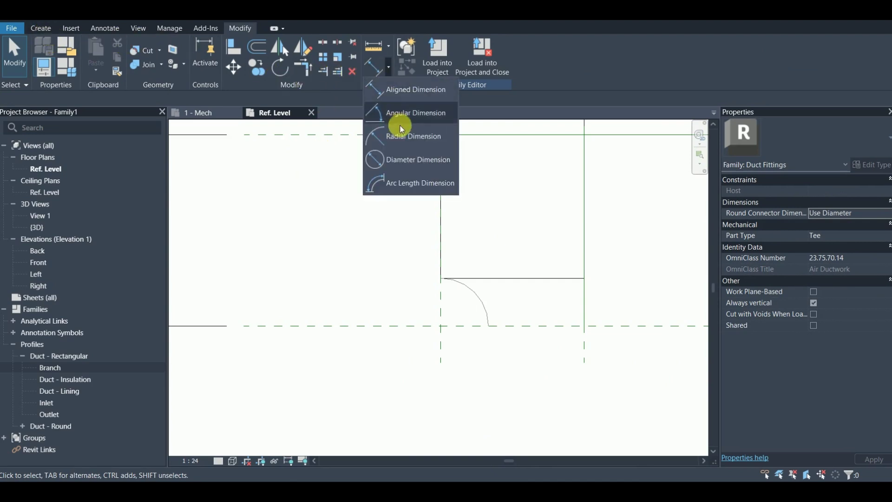
click(407, 141)
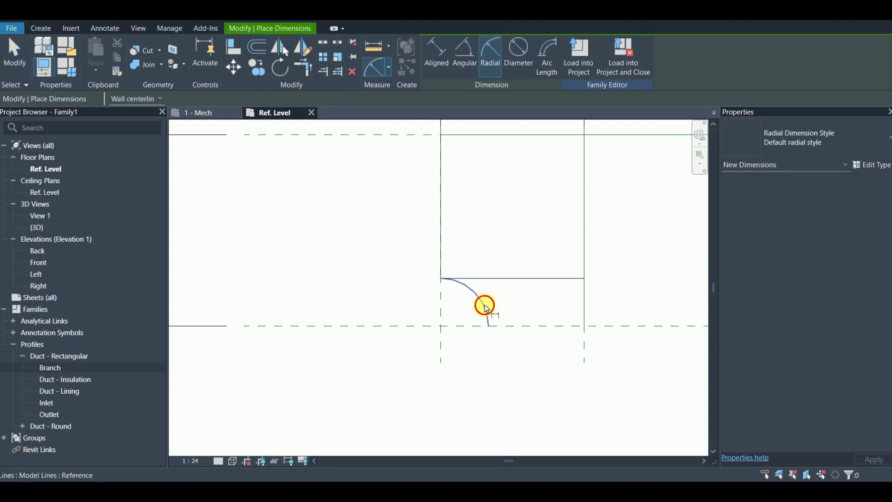
click(481, 302)
click(514, 295)
key(Escape)
key(Escape)
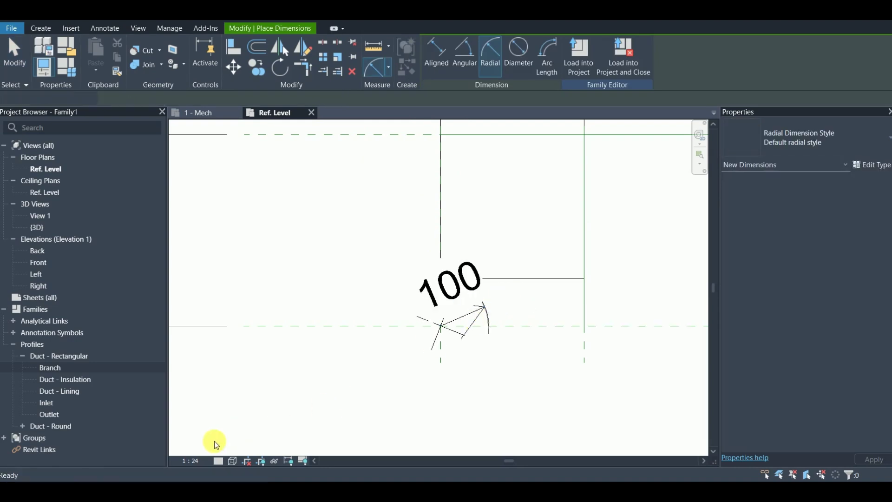
Set the view scale to 1:10 and move the radial dimension's text to clear space left of the arc
click(190, 460)
click(204, 339)
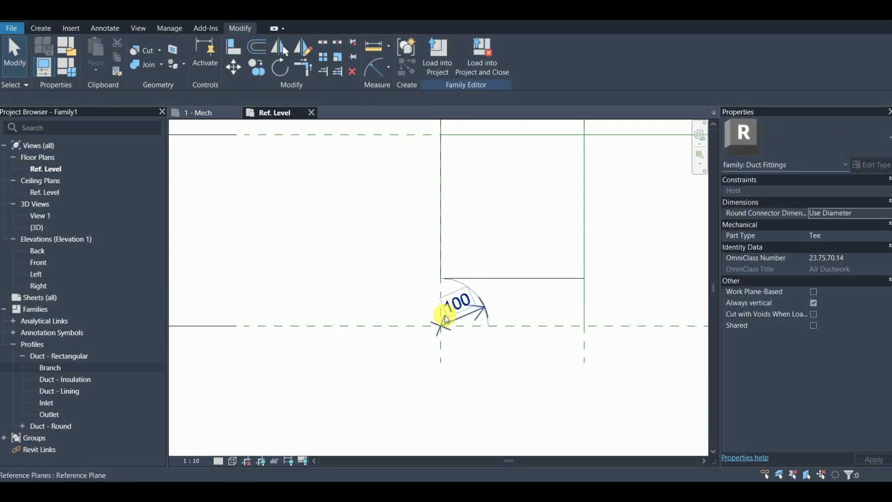
scroll(446, 316, up, 3)
click(474, 324)
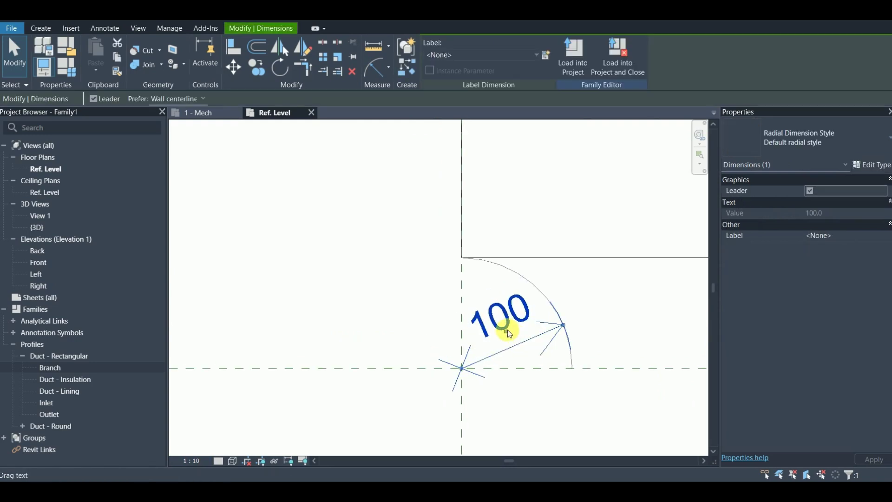
drag(506, 327, 284, 314)
scroll(228, 203, down, 1)
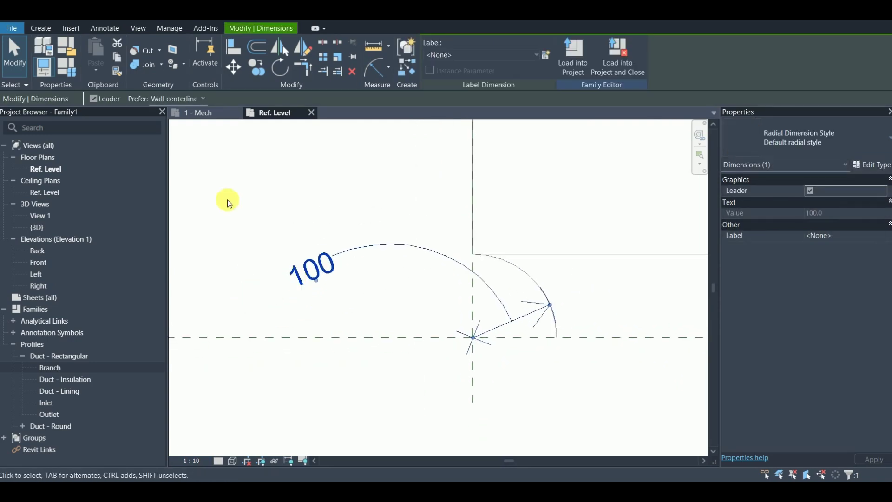
Label the arc's radial dimension with the Shoulder parameter
click(473, 56)
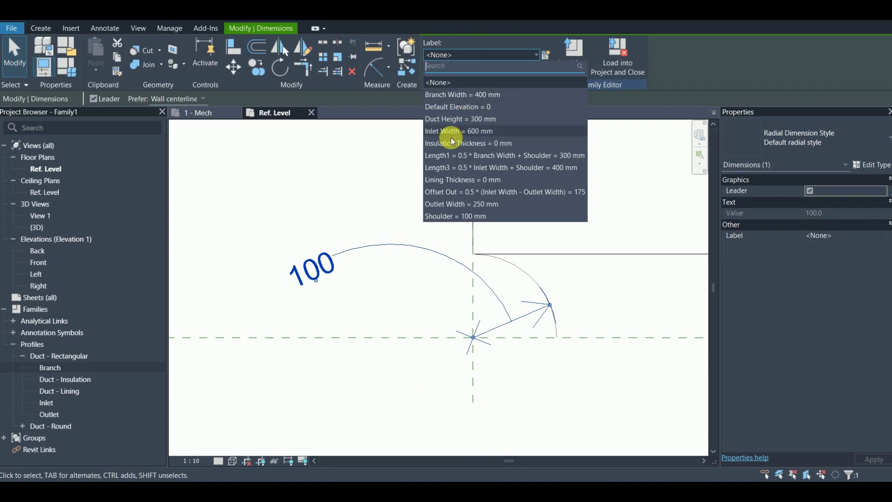
click(451, 214)
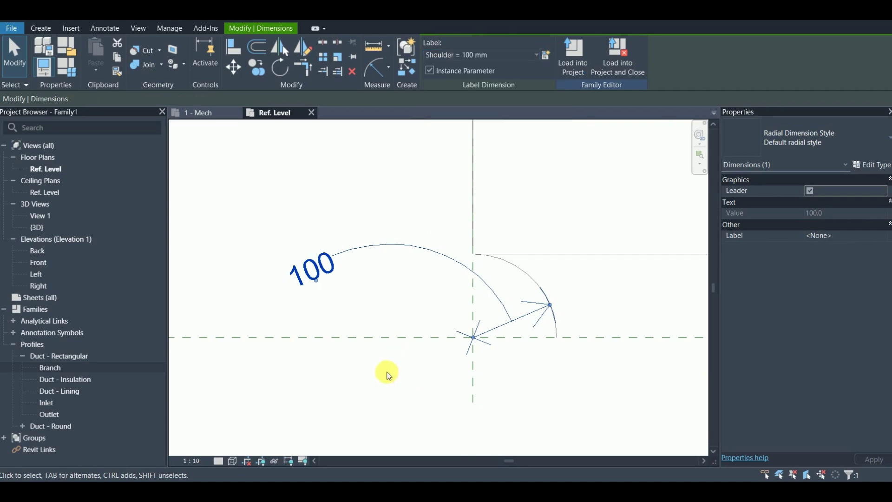
click(367, 389)
scroll(348, 359, down, 1)
middle_drag(348, 359, 379, 324)
middle_drag(470, 276, 404, 318)
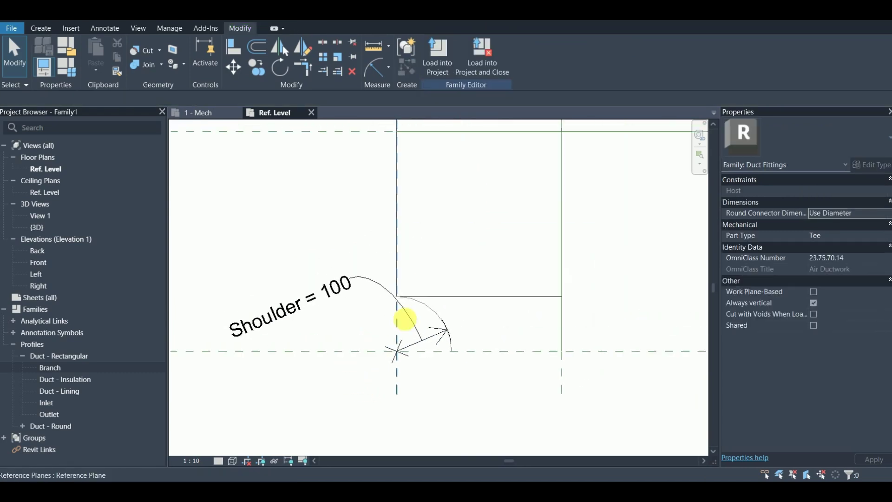
scroll(452, 299, down, 1)
middle_drag(455, 305, 431, 302)
scroll(426, 341, down, 2)
scroll(427, 330, up, 3)
scroll(422, 334, up, 1)
click(471, 262)
click(390, 294)
scroll(454, 260, down, 2)
scroll(448, 274, down, 1)
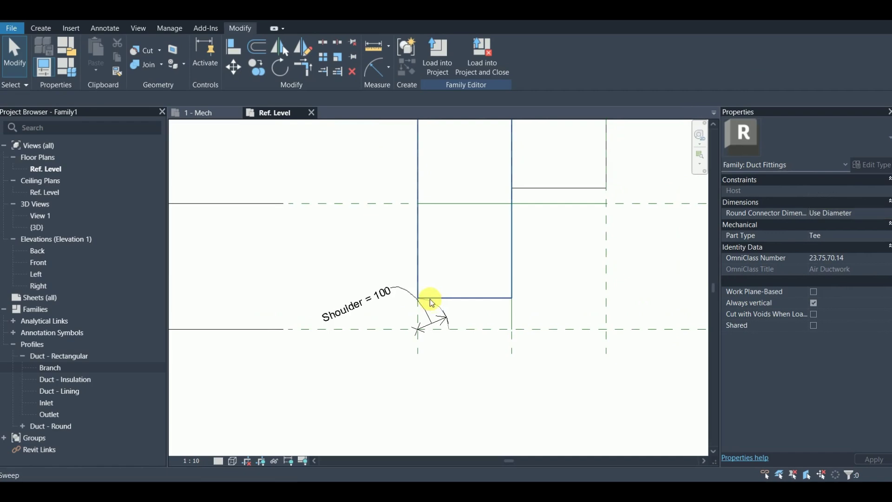
Set the family's Shoulder parameter to 150 mm
scroll(412, 291, down, 2)
click(53, 68)
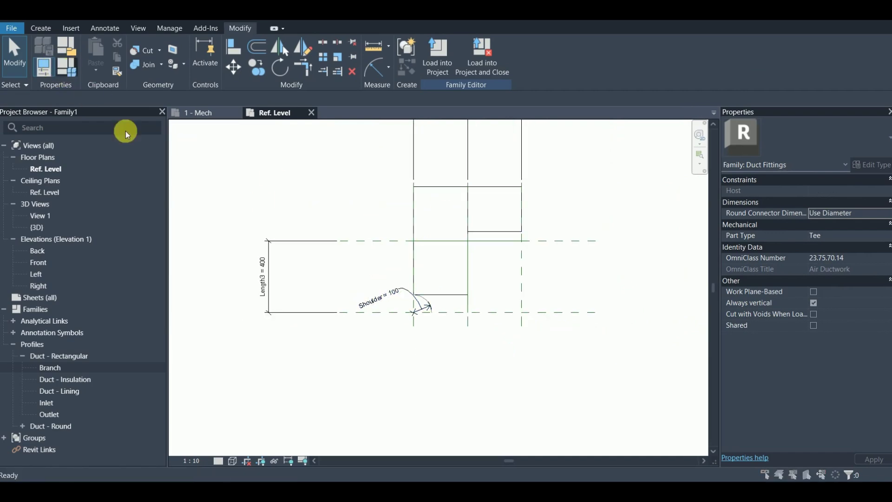
click(439, 207)
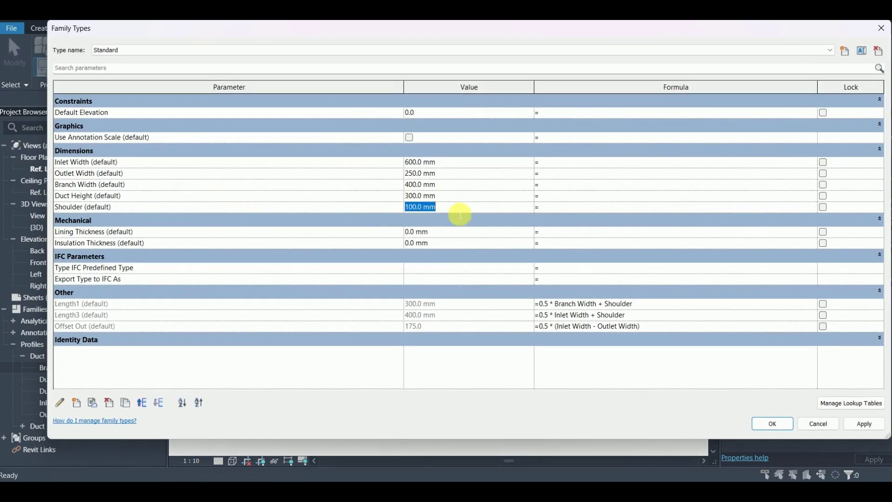
key(Return)
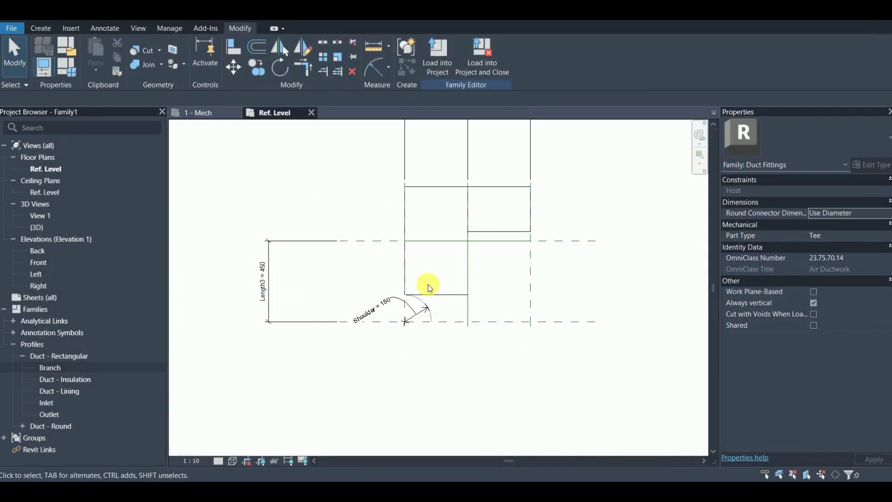
scroll(416, 297, up, 3)
scroll(441, 330, down, 1)
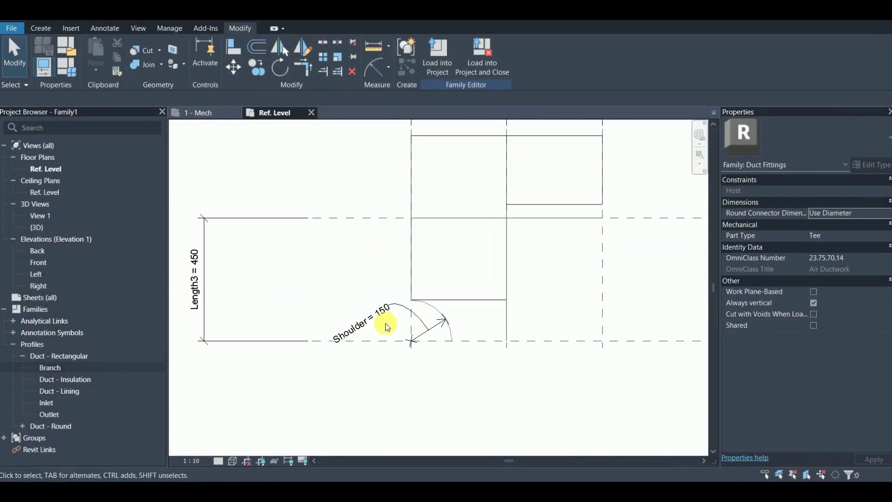
middle_drag(386, 321, 415, 319)
scroll(471, 293, down, 1)
middle_drag(472, 285, 393, 292)
scroll(439, 325, up, 3)
scroll(399, 266, down, 4)
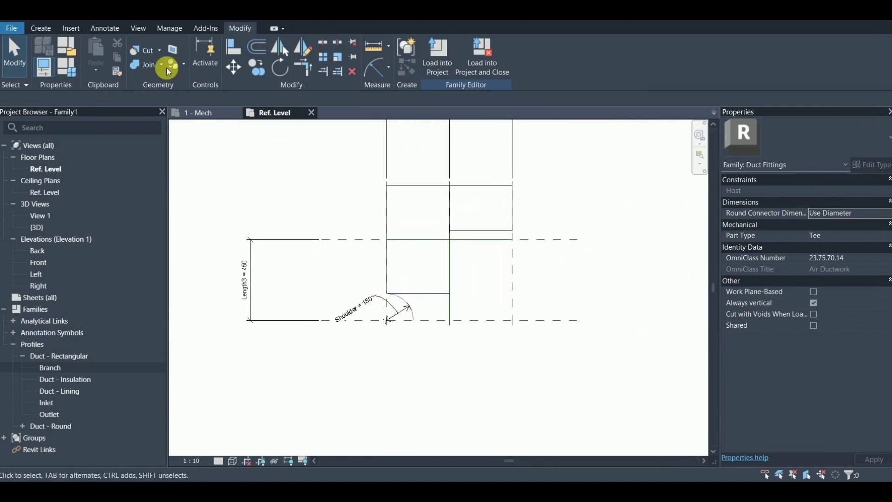
Switch to the duct fitting database and compare the Smooth Radius wye with the As+Ab=Ac tee
scroll(453, 297, up, 1)
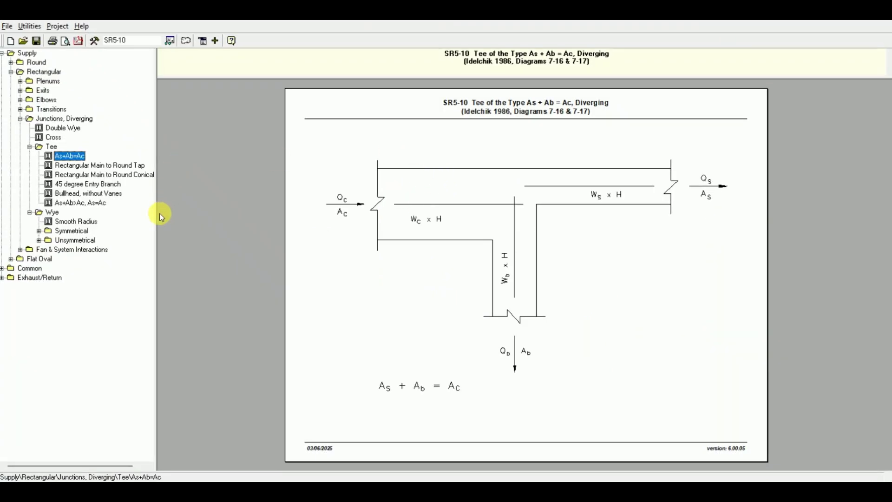
click(76, 221)
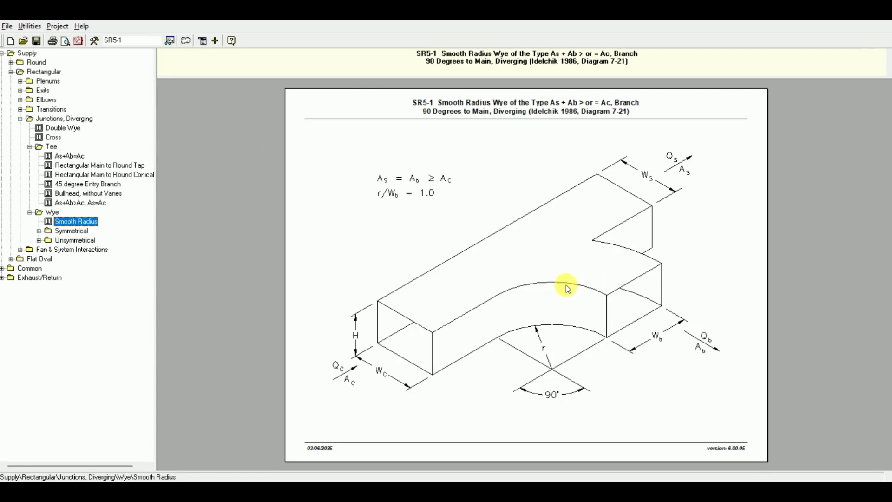
click(77, 155)
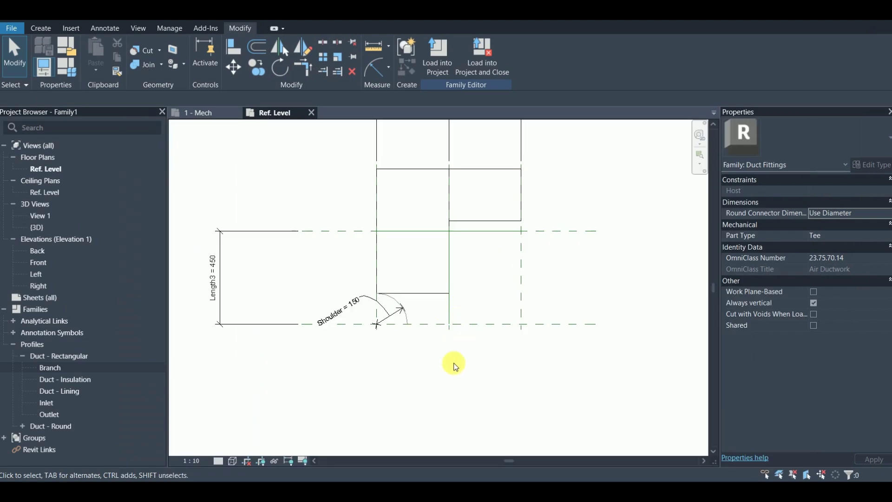
Start a sweep in the Ref. Level plan and pick the shoulder arc as its path
click(45, 29)
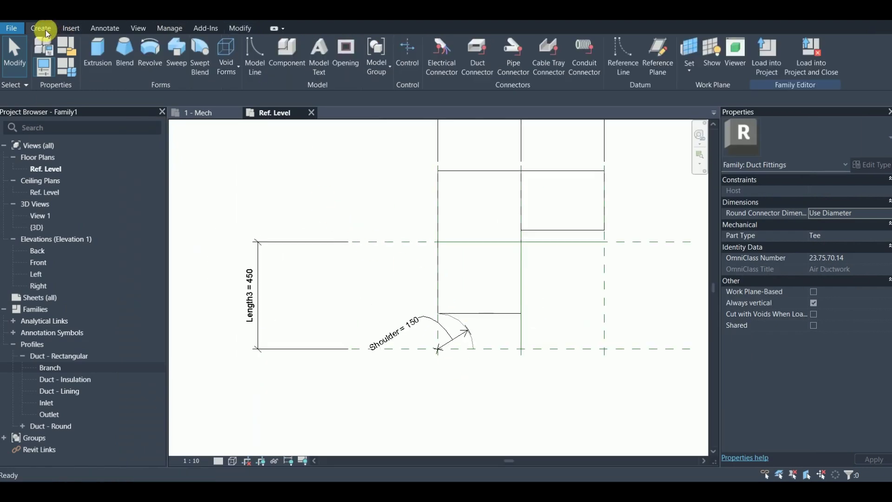
click(175, 62)
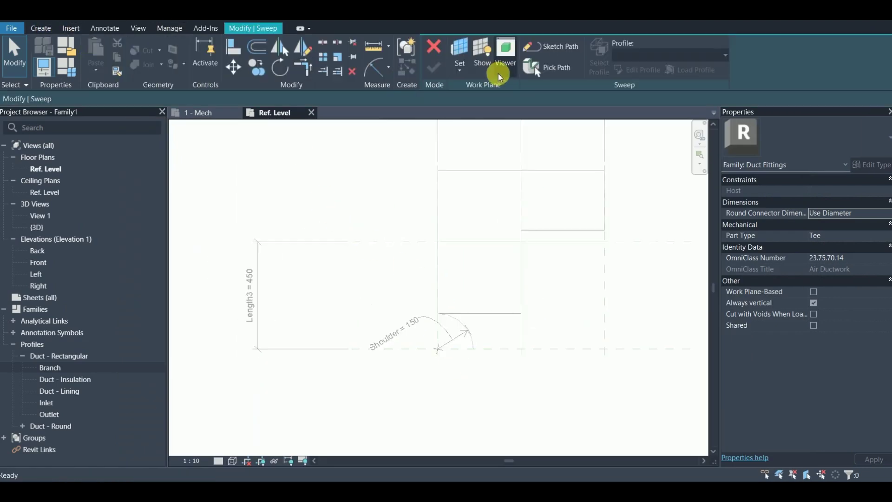
click(547, 74)
scroll(478, 339, up, 3)
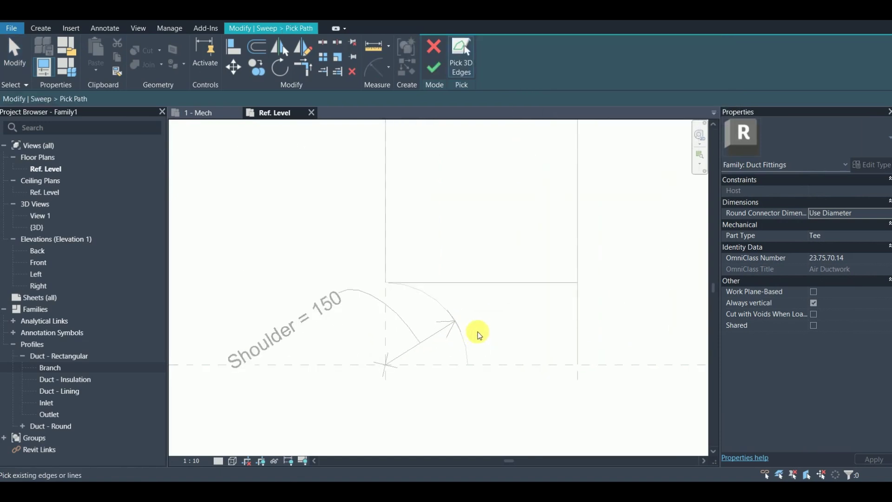
click(431, 299)
scroll(418, 305, down, 2)
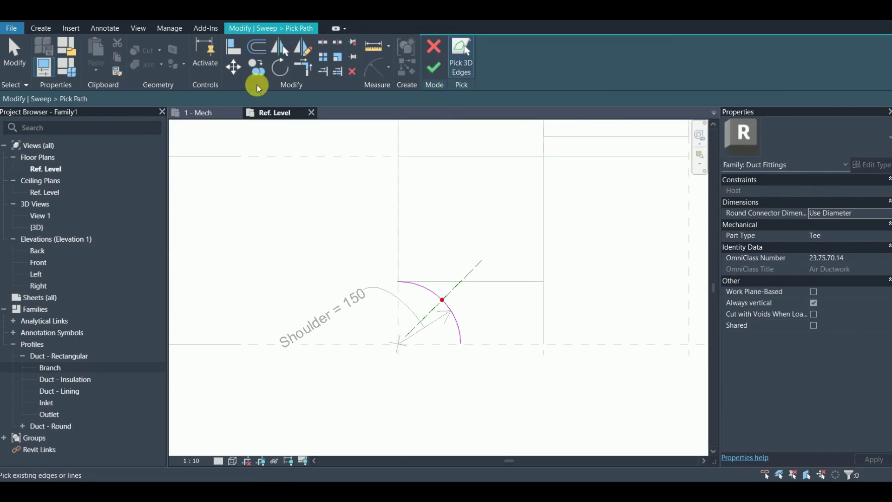
click(69, 70)
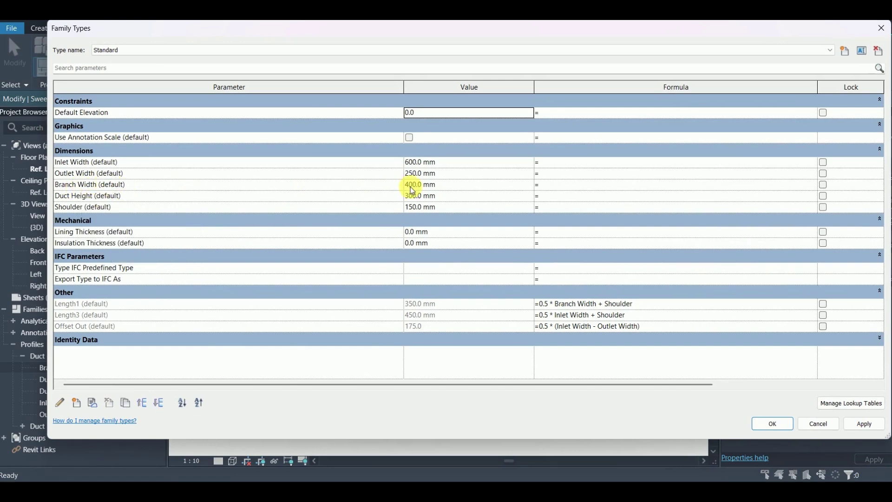
click(772, 424)
click(435, 74)
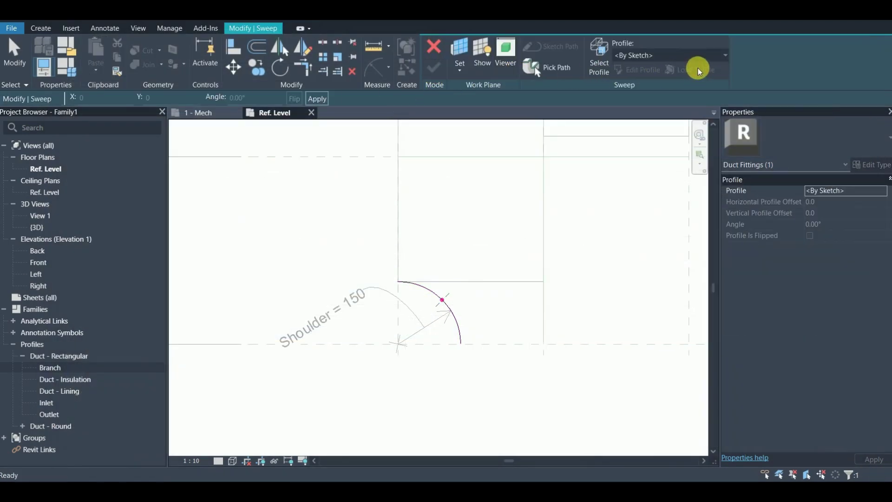
Assign the Duct - Rectangular:Branch profile to the sweep
click(653, 56)
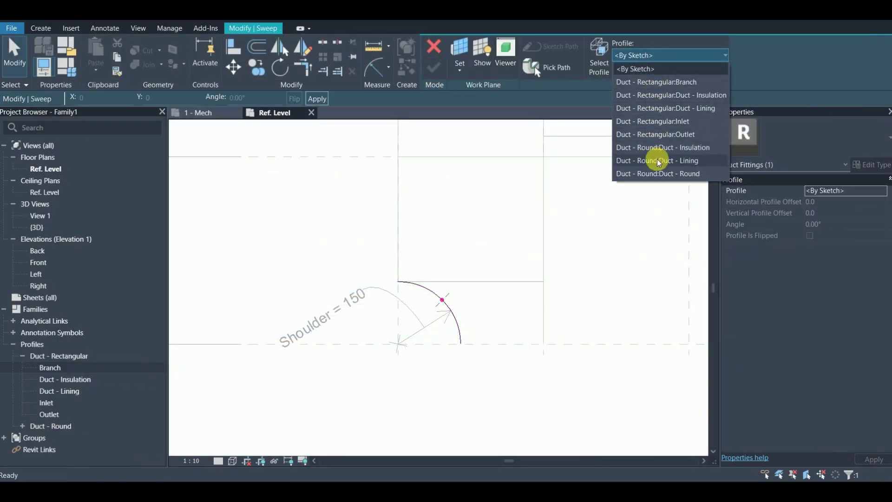
click(656, 82)
scroll(436, 314, up, 2)
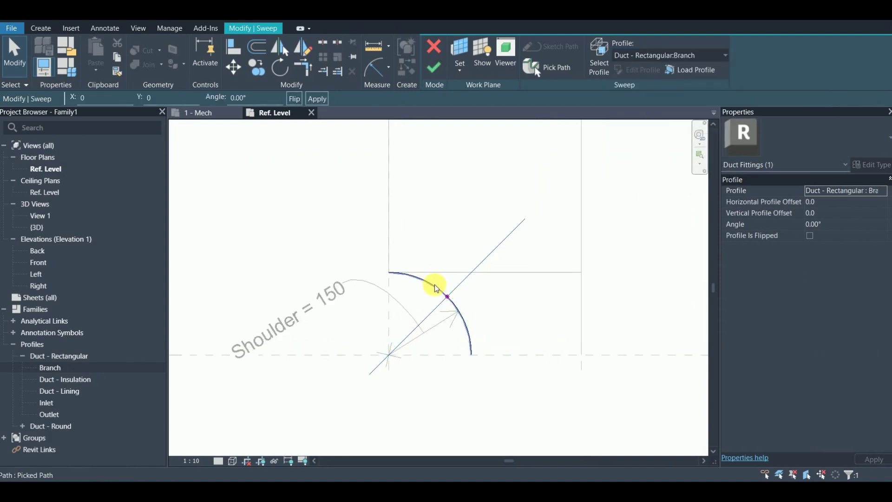
scroll(432, 298, down, 2)
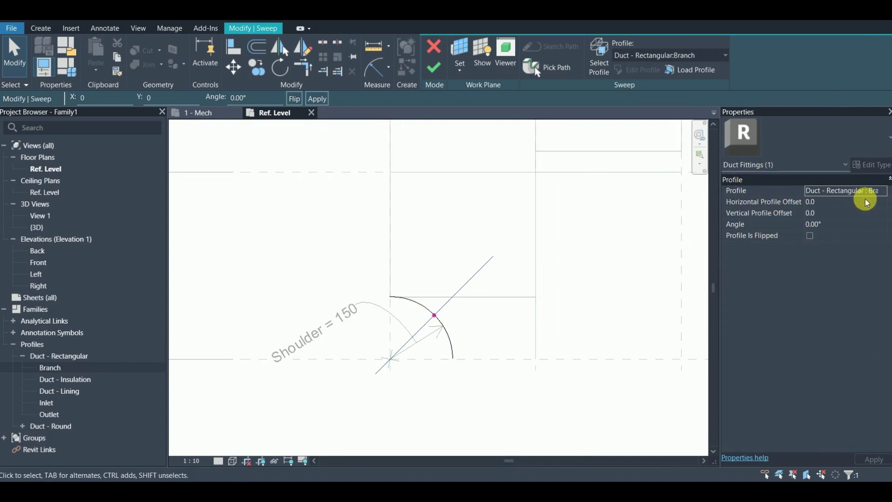
Set the sweep's Horizontal Profile Offset to 200
click(836, 201)
right_click(791, 202)
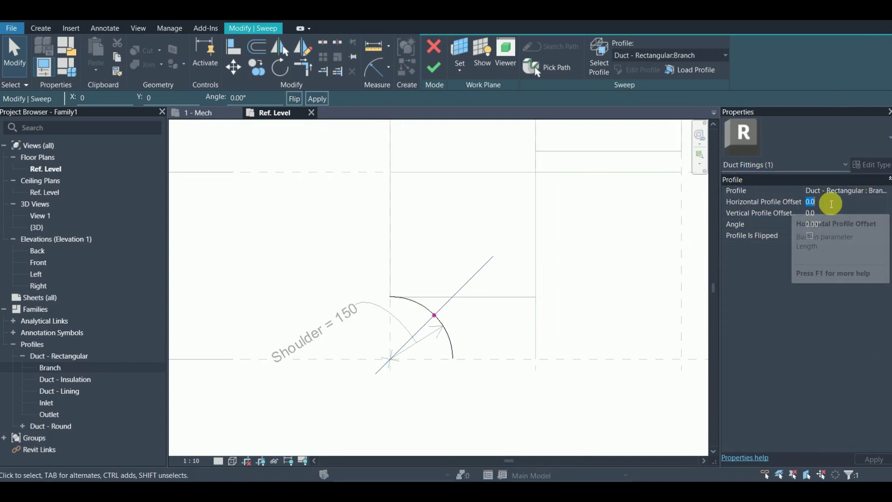
key(Escape)
click(806, 203)
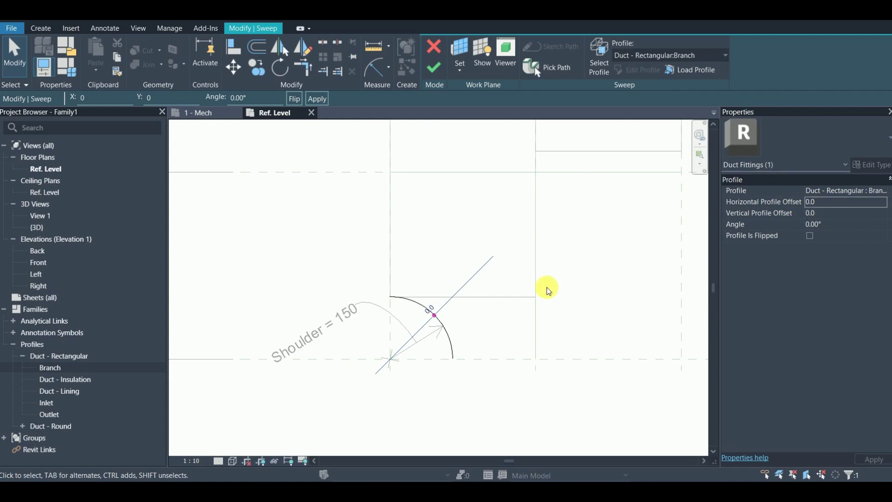
drag(824, 207, 786, 207)
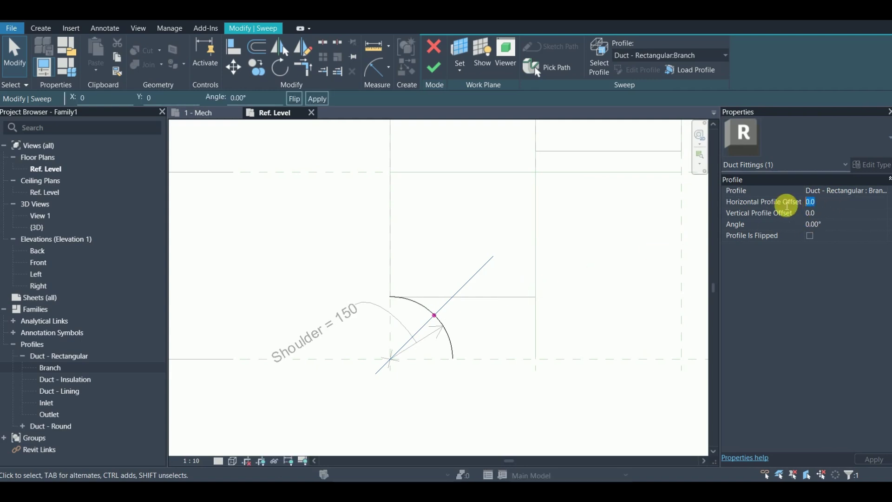
key(Return)
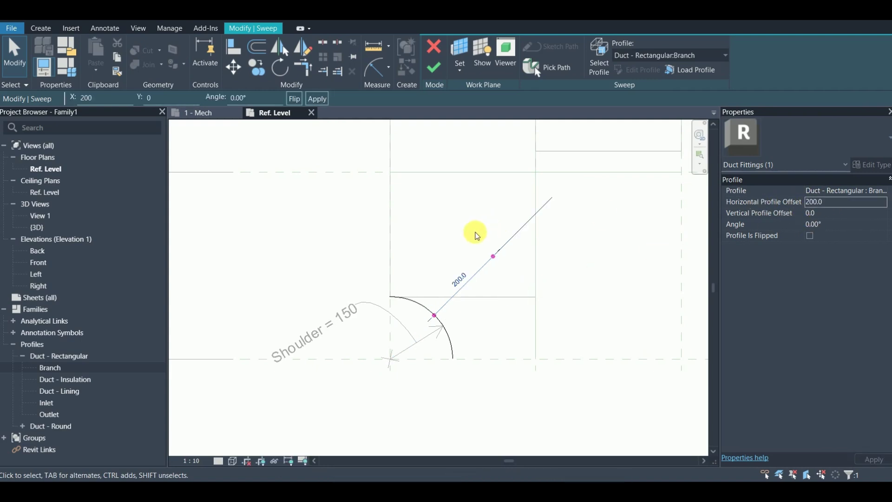
Finish the curved branch sweep and inspect its fit against the duct body
scroll(487, 229, down, 3)
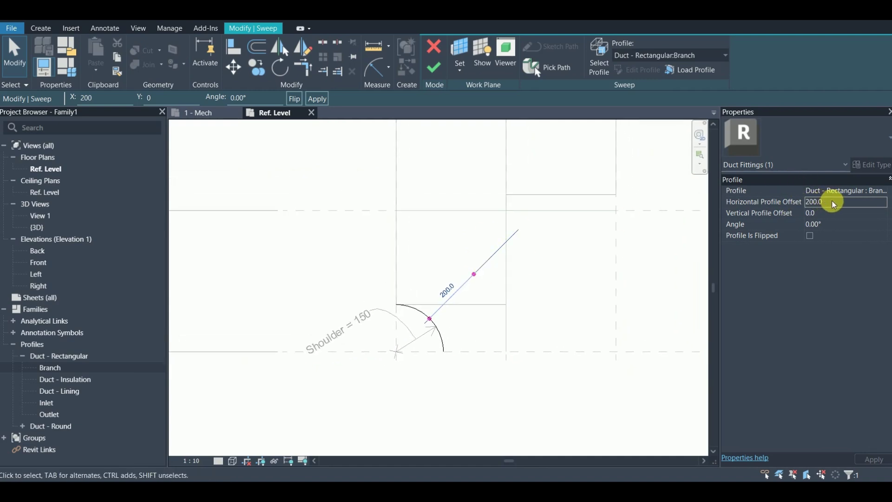
click(435, 67)
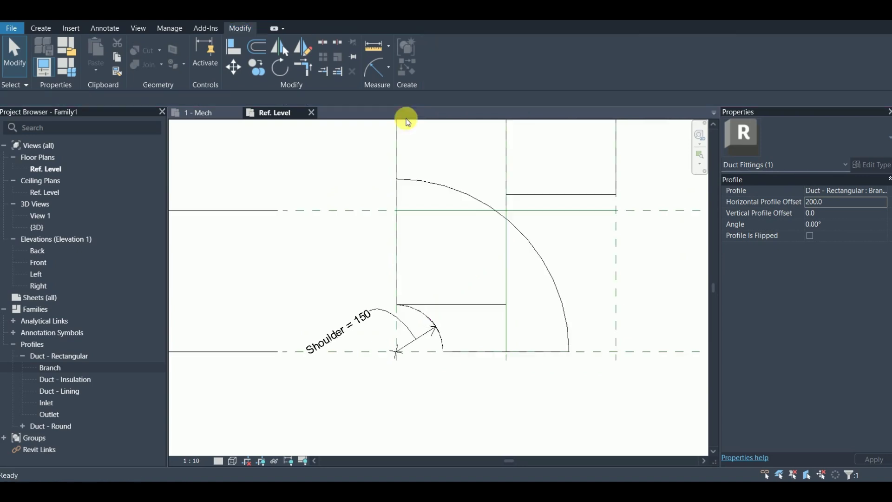
scroll(343, 229, down, 3)
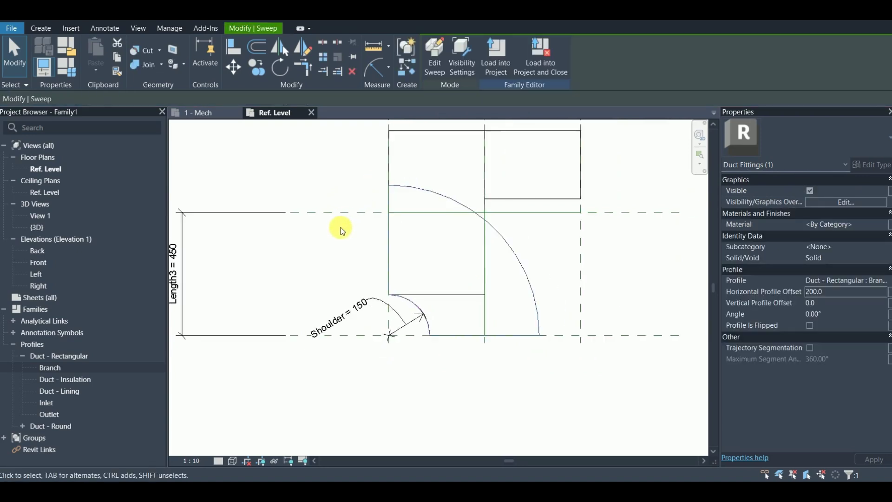
click(433, 298)
key(Escape)
scroll(430, 271, up, 2)
middle_drag(431, 271, 440, 265)
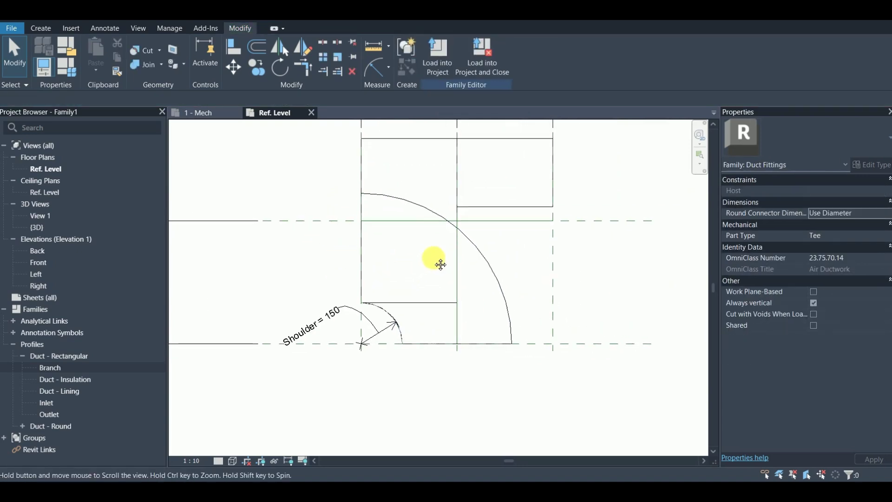
scroll(440, 265, down, 1)
Set the family's Outlet Width parameter to 300 mm
click(70, 72)
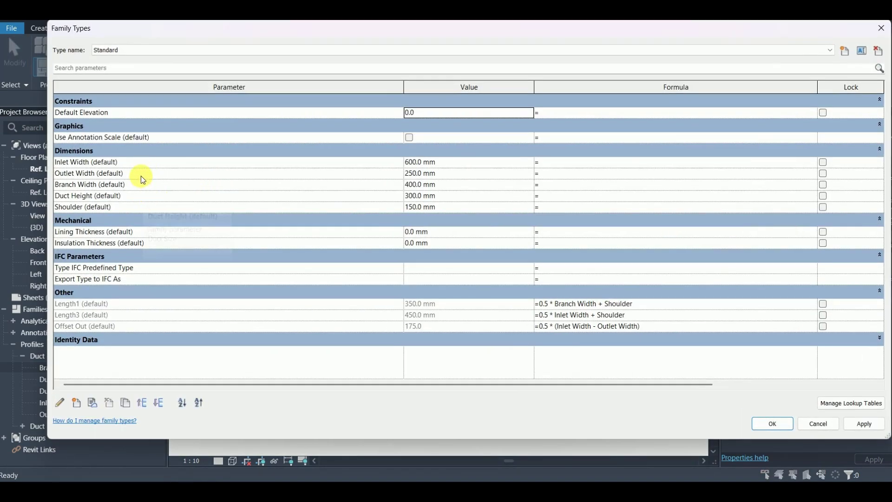
click(354, 170)
click(459, 175)
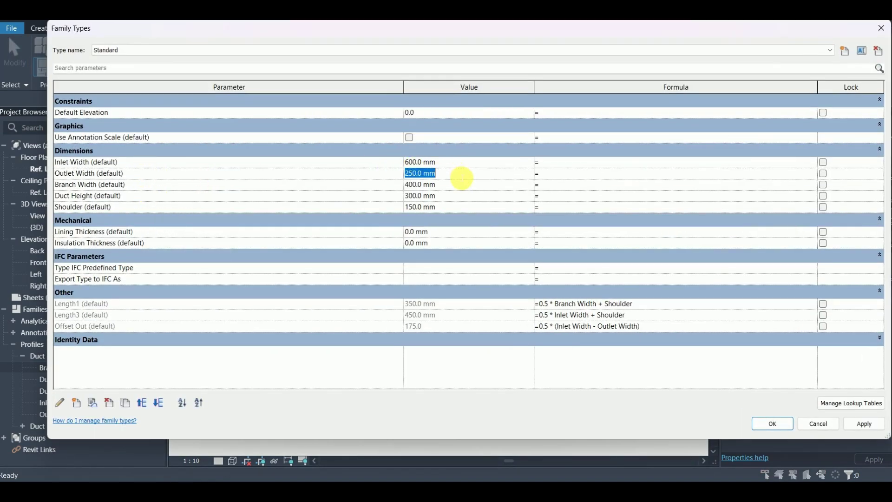
key(Tab)
key(Return)
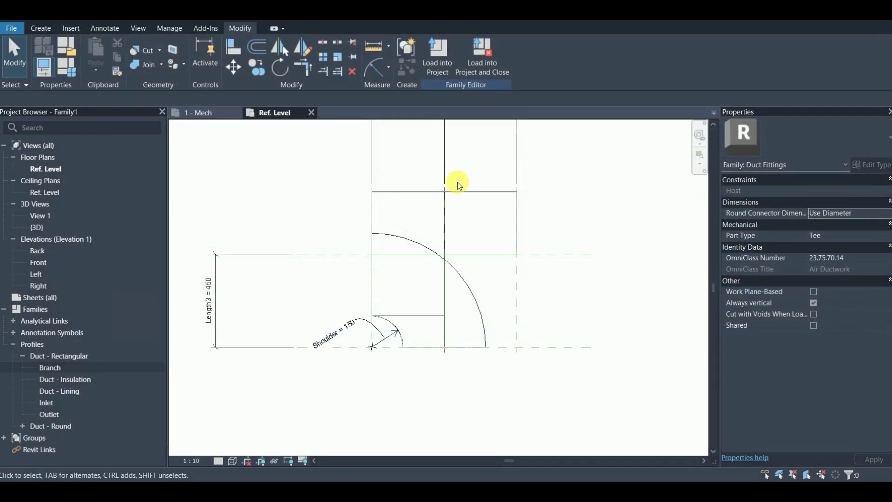
scroll(316, 202, down, 2)
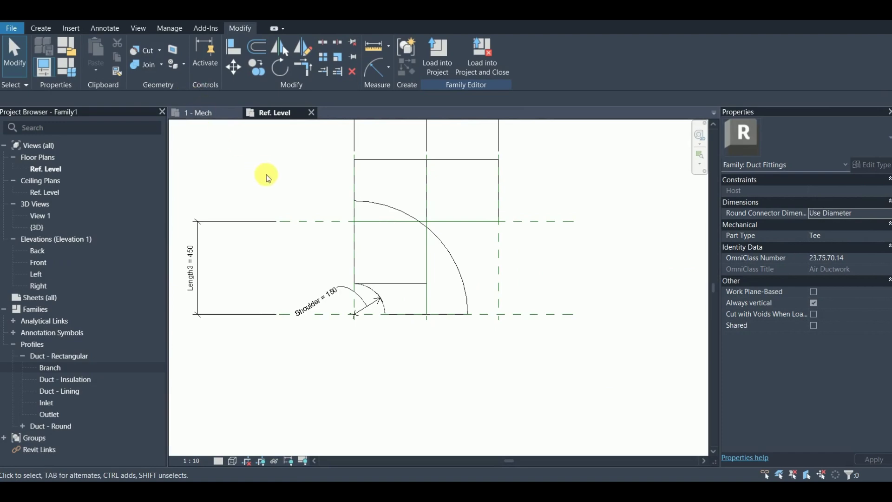
middle_drag(334, 229, 360, 255)
click(474, 285)
click(220, 180)
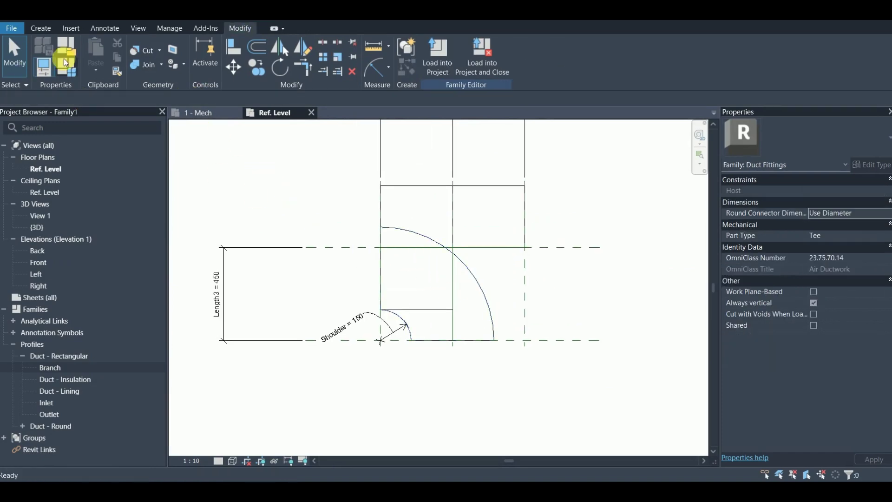
Add an instance length parameter named Offset Branch, grouped under Other, with the formula 0.5 * Branch Width
click(66, 65)
click(76, 404)
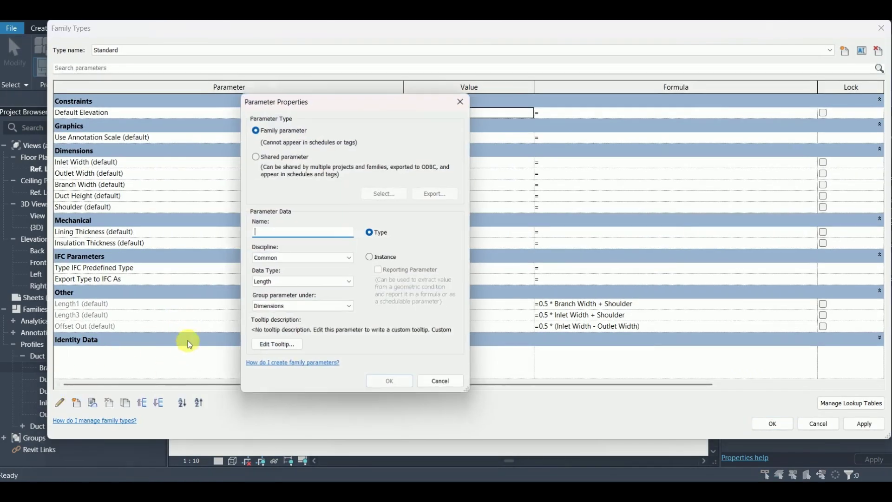
text(Branch)
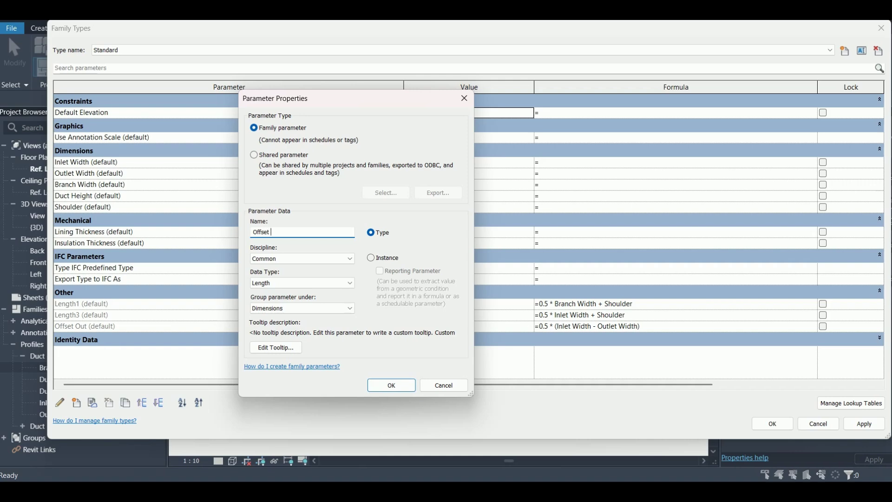
click(377, 256)
click(296, 310)
click(296, 310)
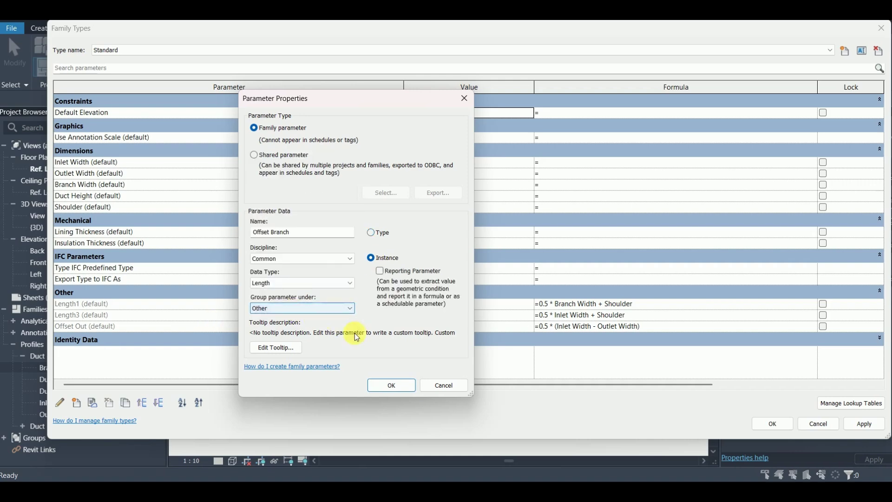
click(391, 386)
click(539, 328)
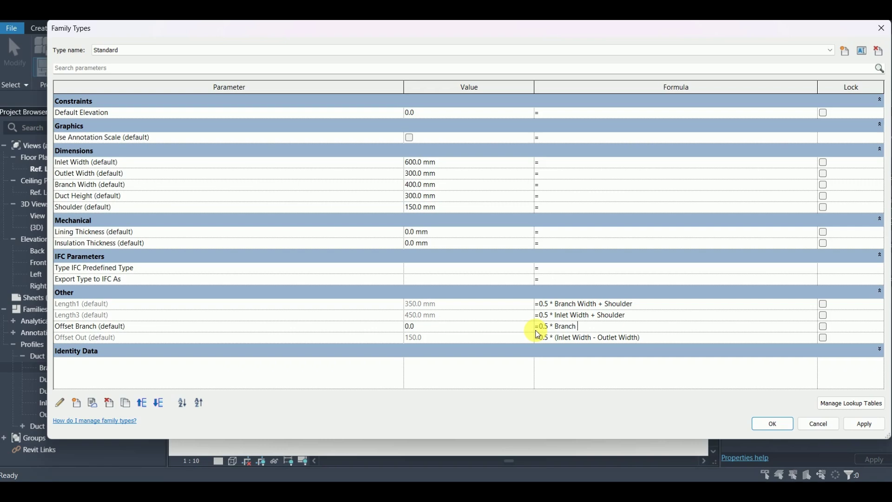
key(Return)
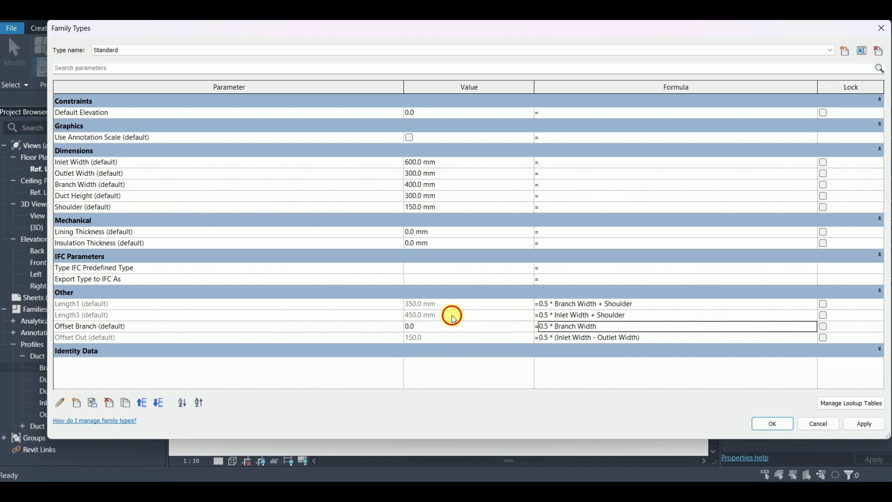
Associate the curved branch sweep's Horizontal Profile Offset with the Offset Branch parameter
key(Return)
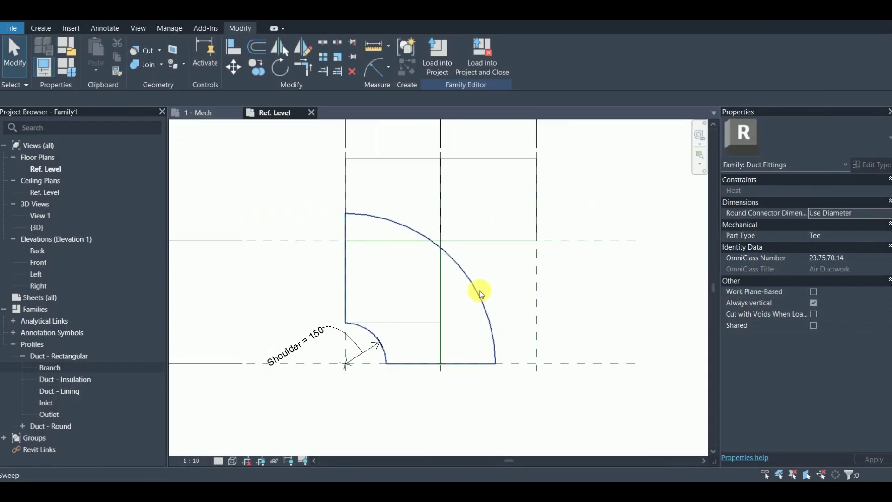
click(479, 292)
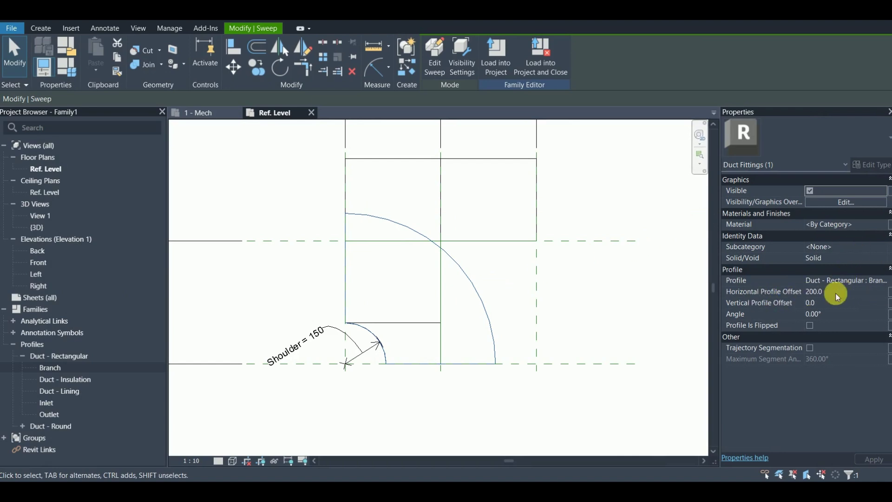
click(888, 292)
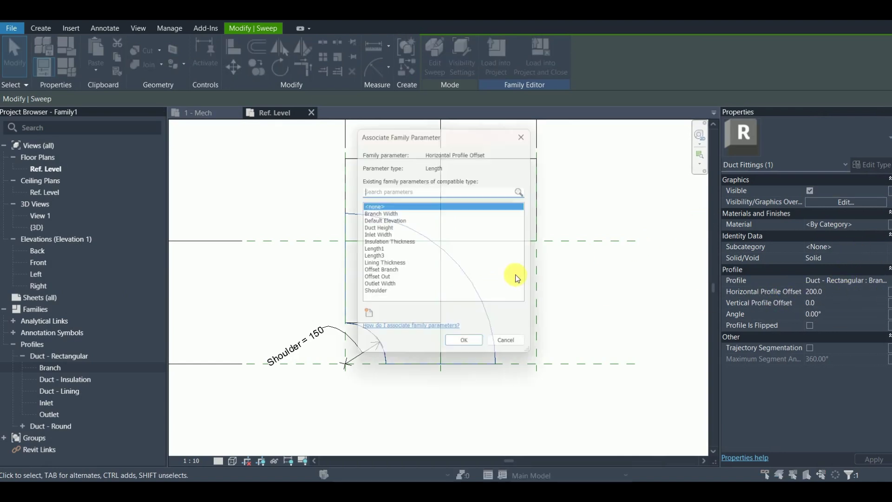
click(380, 273)
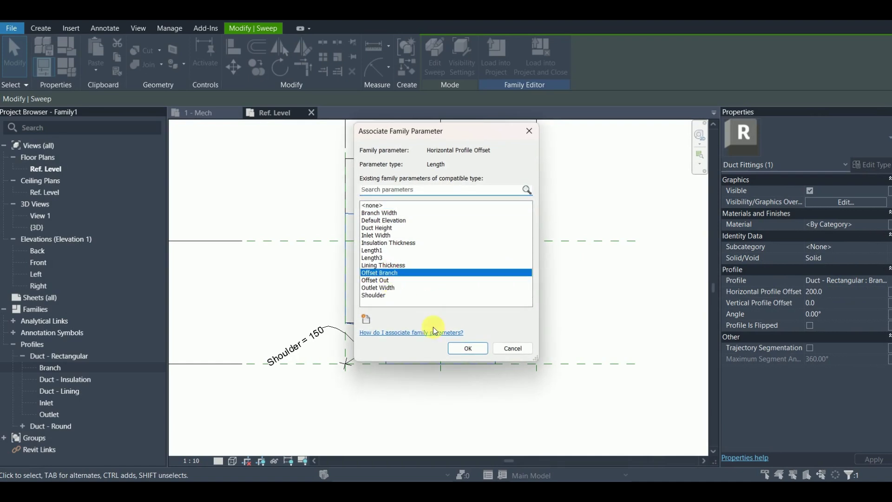
click(468, 349)
scroll(451, 392, down, 3)
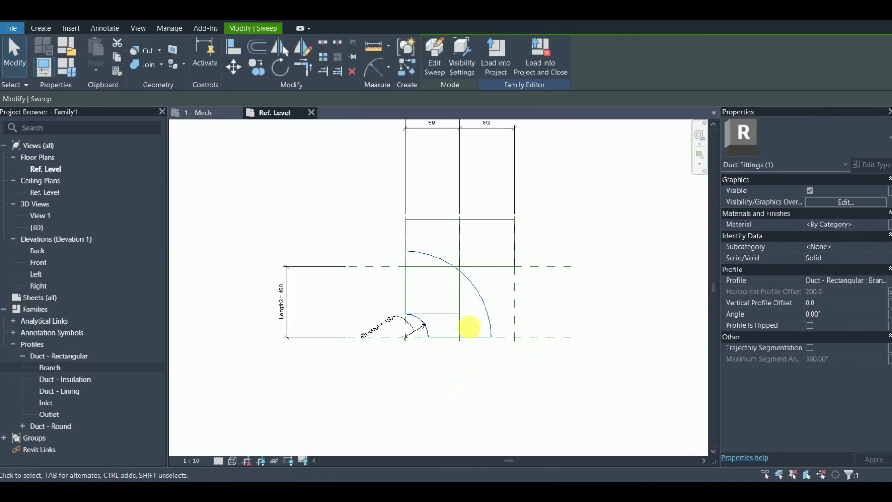
Join the curved branch sweep with the main duct body into one solid
click(374, 256)
middle_drag(396, 254, 367, 255)
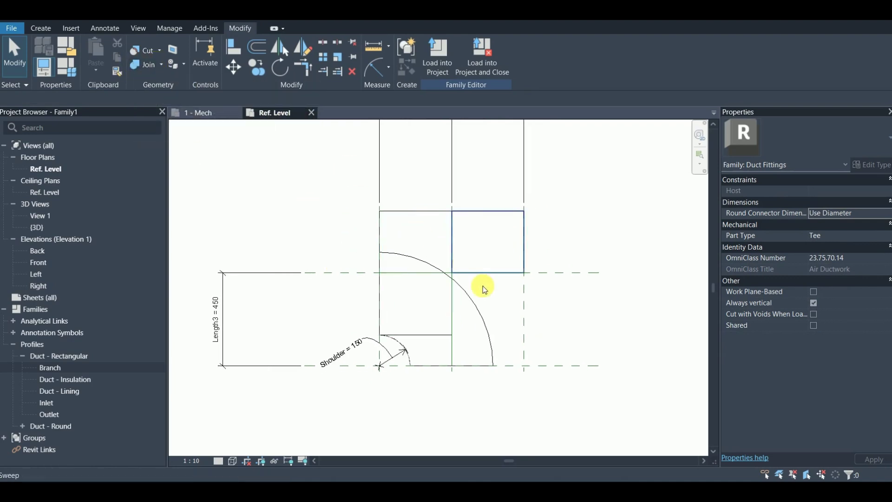
click(136, 64)
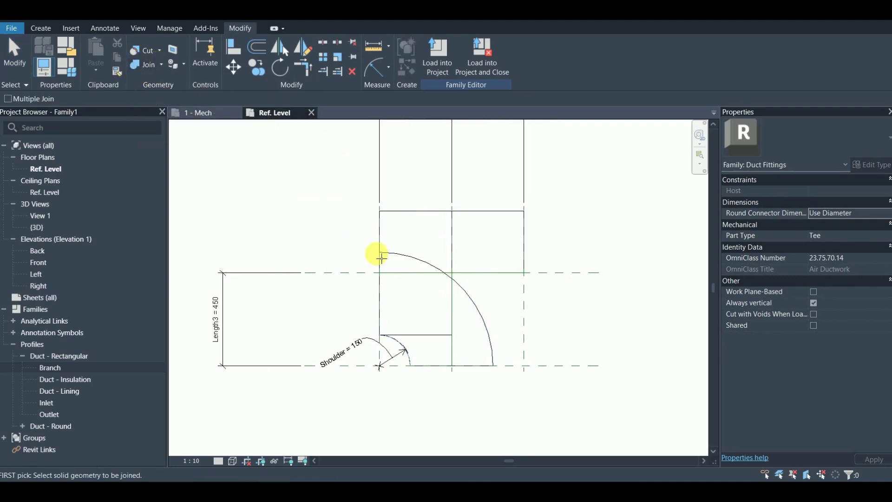
click(454, 278)
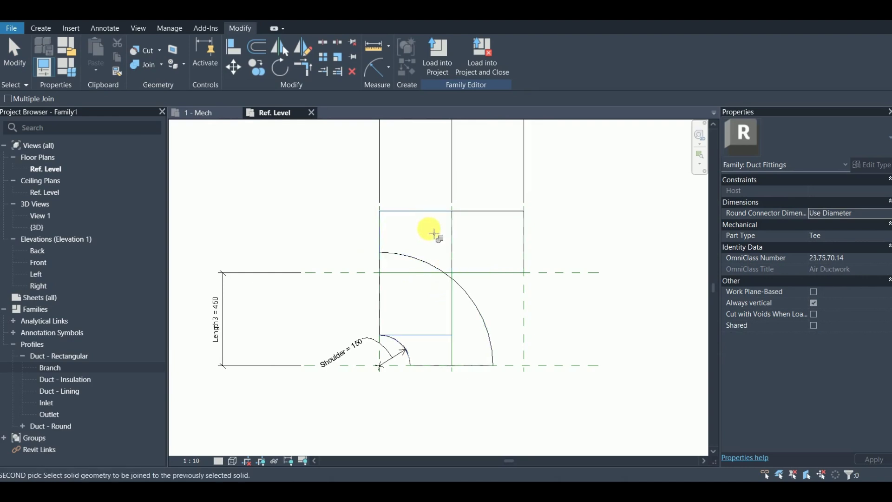
click(424, 229)
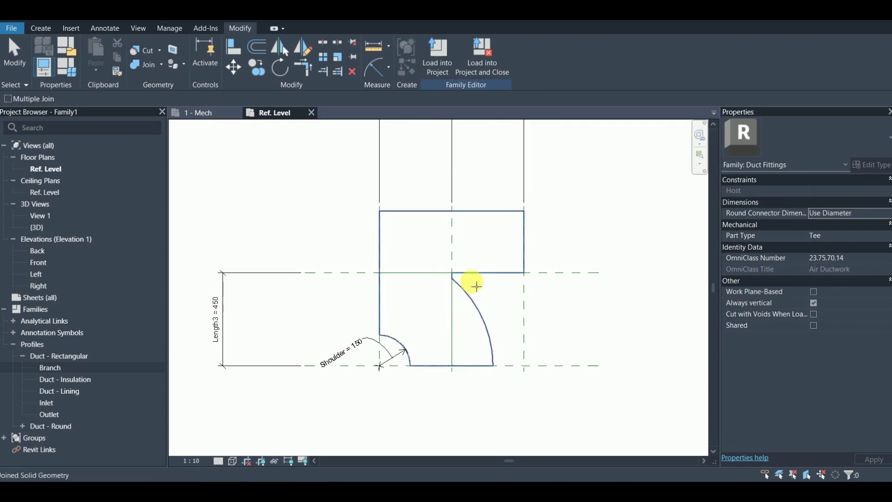
scroll(435, 298, up, 1)
key(Escape)
scroll(433, 273, down, 2)
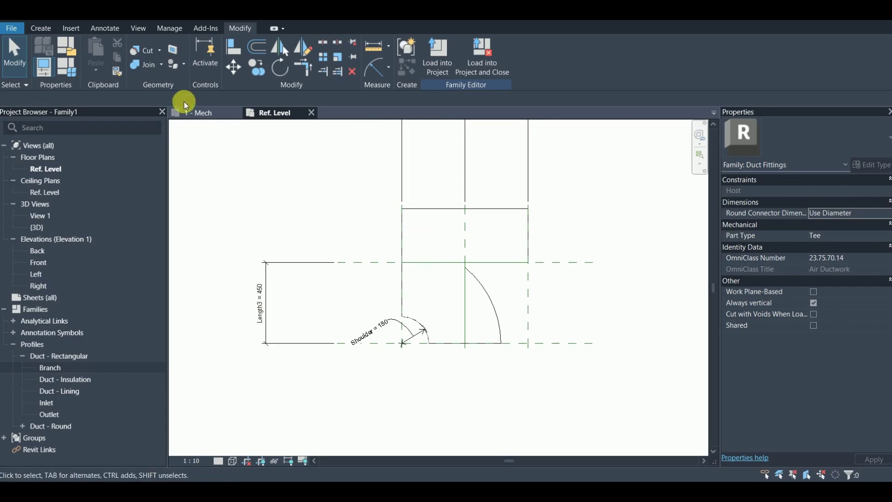
Set the family's Outlet Width parameter to 400 mm and apply it to the tee
click(72, 72)
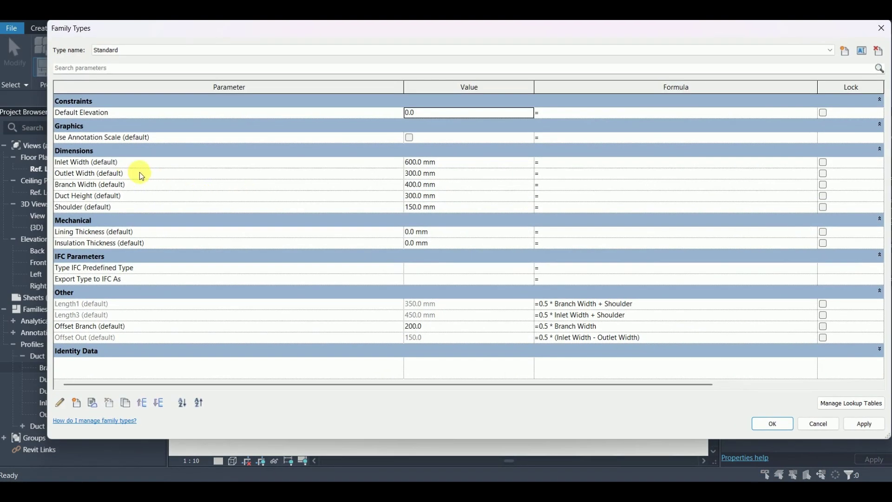
click(457, 176)
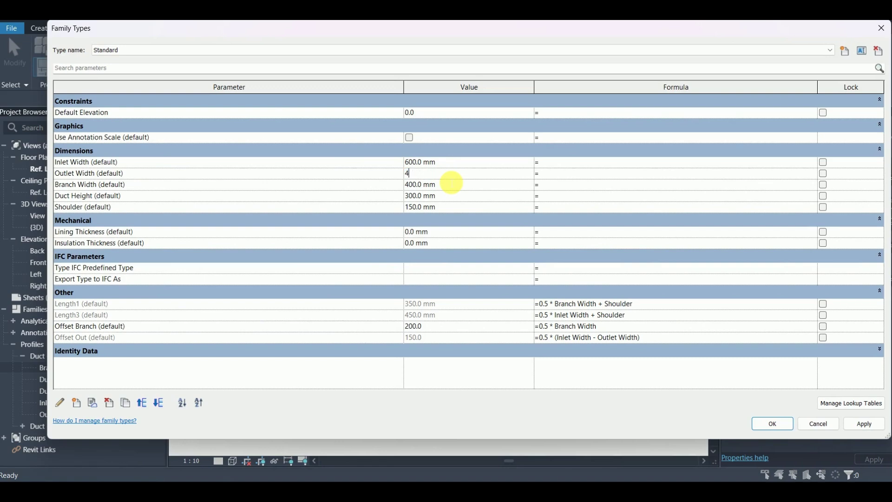
key(Tab)
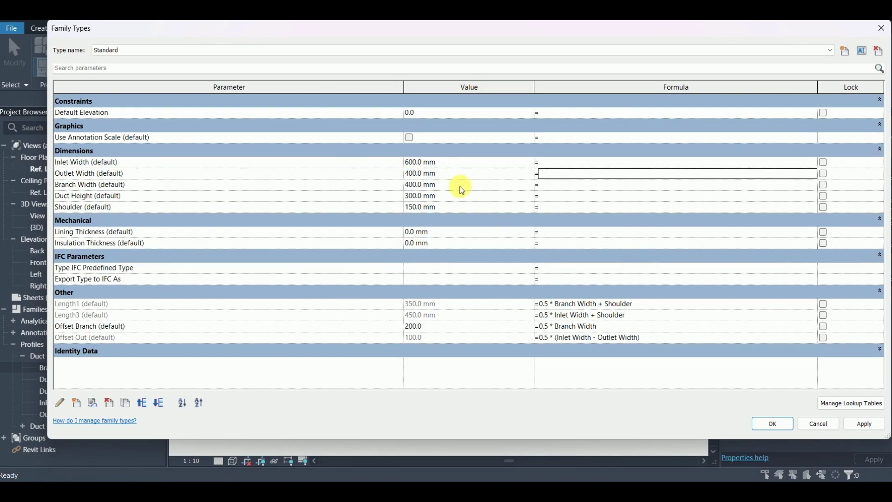
click(454, 185)
click(771, 422)
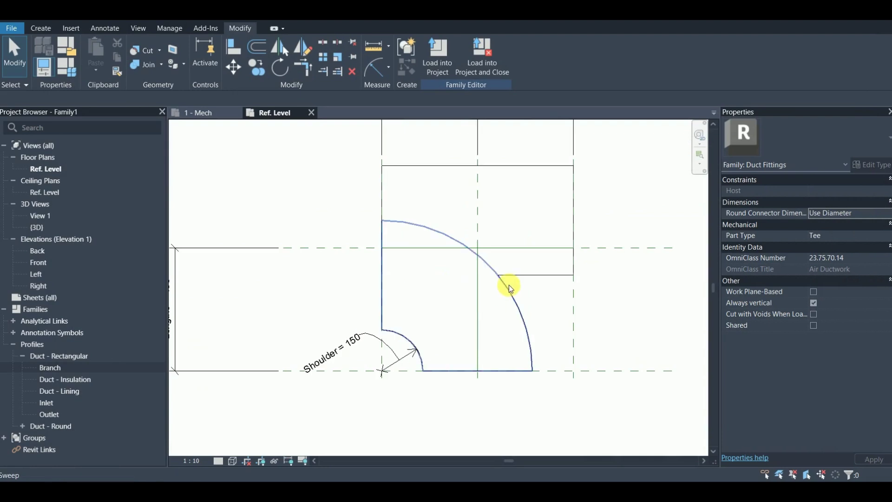
middle_drag(500, 269, 483, 309)
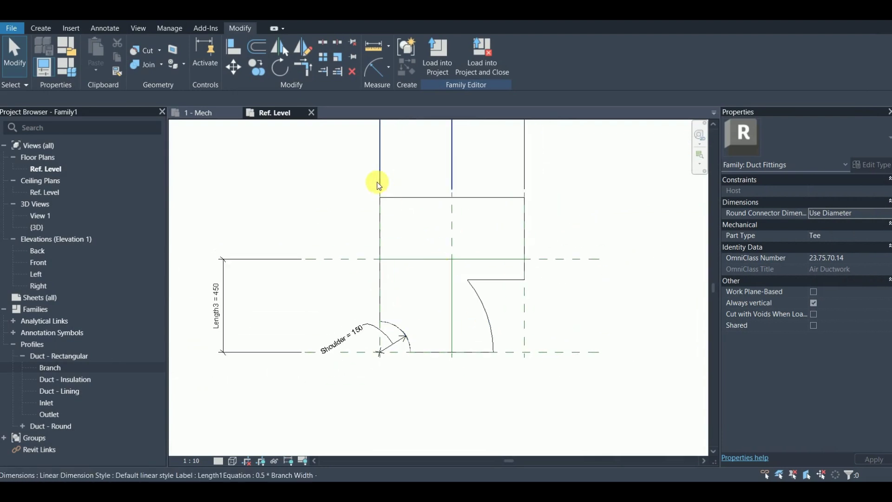
Open the default 3D view and hide the Dimensions annotation category in it
click(249, 15)
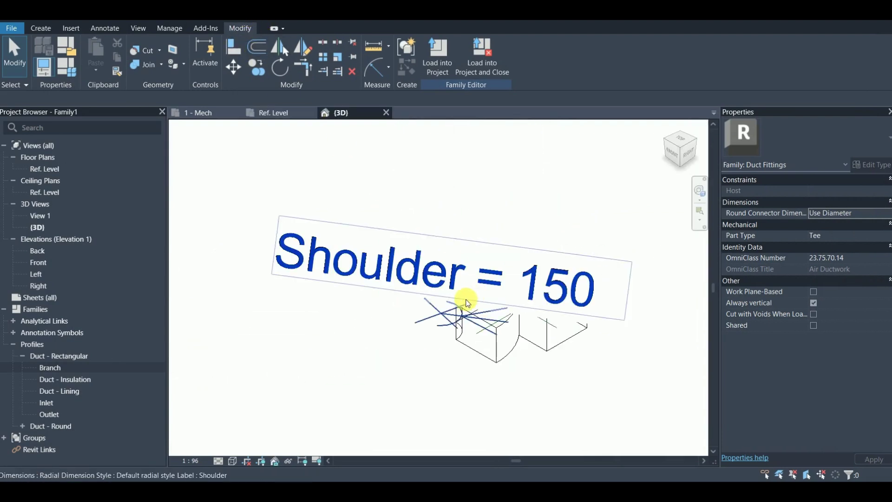
scroll(465, 304, up, 1)
middle_drag(461, 305, 408, 284)
key(v)
key(g)
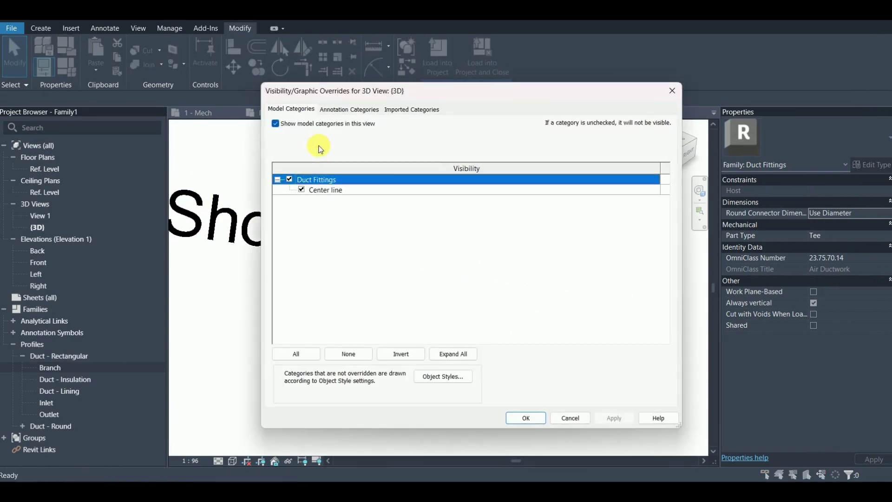
click(349, 109)
click(289, 179)
click(521, 417)
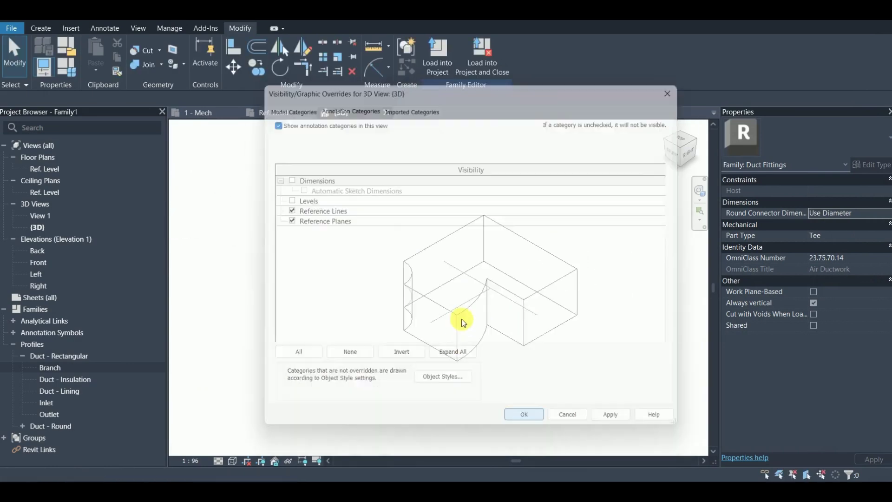
Display the 3D view in the Shaded style and inspect the joined tee body
shift+middle_drag(428, 313, 533, 333)
key(s)
key(d)
mouse_move(449, 311)
shift+middle_down()
mouse_move(596, 305)
mouse_move(545, 360)
mouse_move(508, 334)
mouse_move(478, 273)
mouse_move(448, 299)
mouse_move(422, 293)
shift+middle_up()
scroll(545, 361, up, 1)
Examine the curved branch in the Ref. Level plan and compare it with the SR5-10 diverging tee diagram in the duct fitting database
click(267, 113)
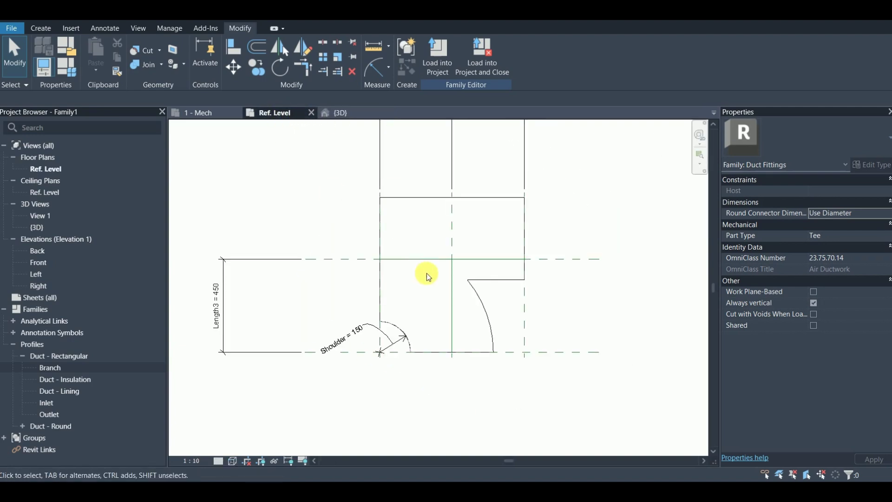
scroll(427, 279, down, 2)
scroll(460, 312, up, 3)
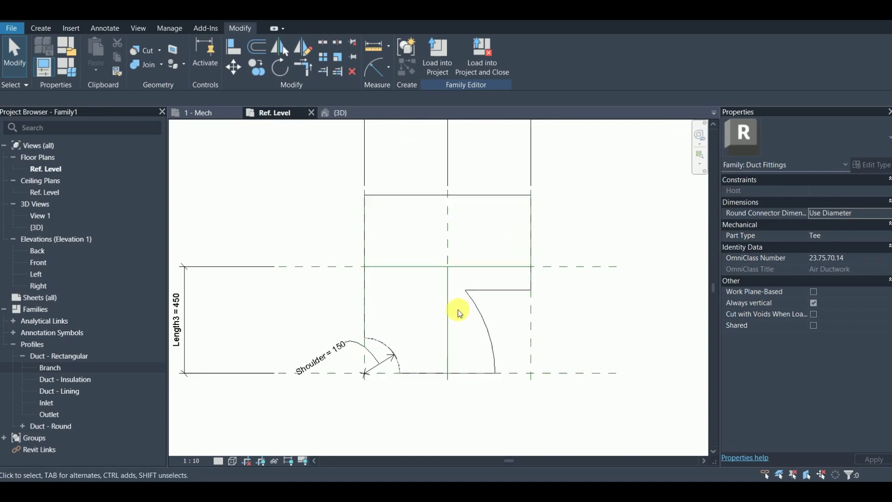
click(477, 305)
click(459, 312)
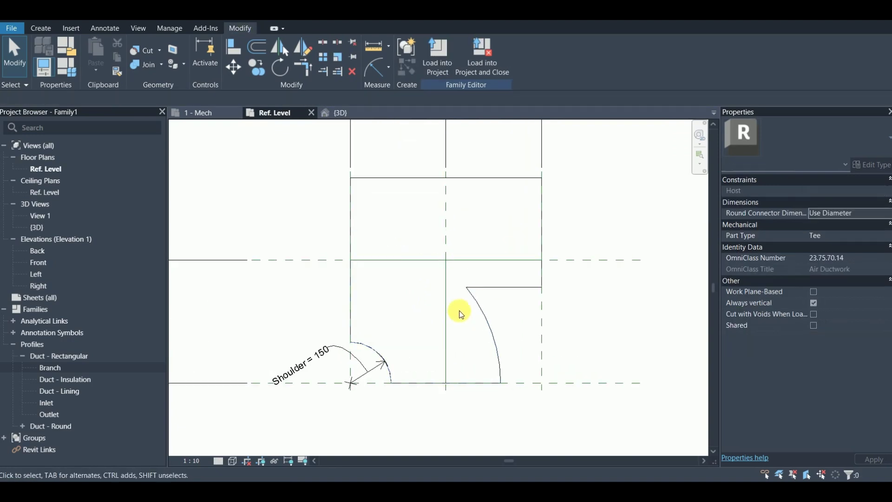
scroll(470, 307, down, 2)
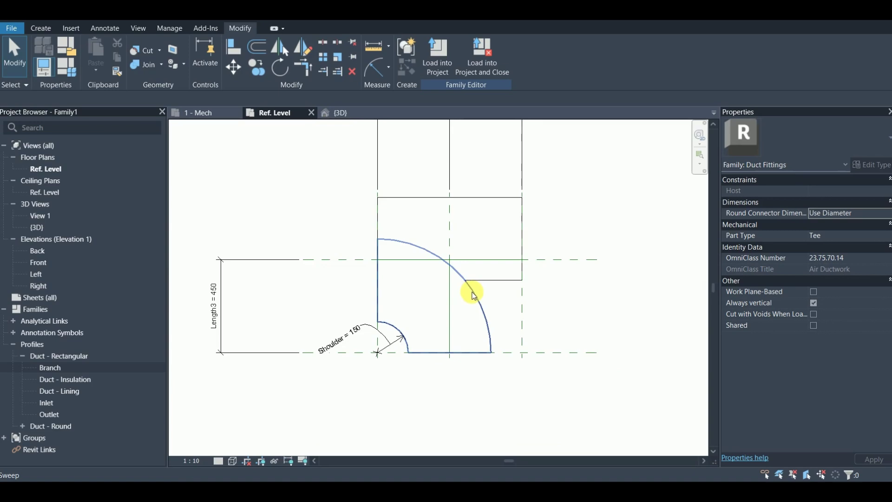
click(688, 491)
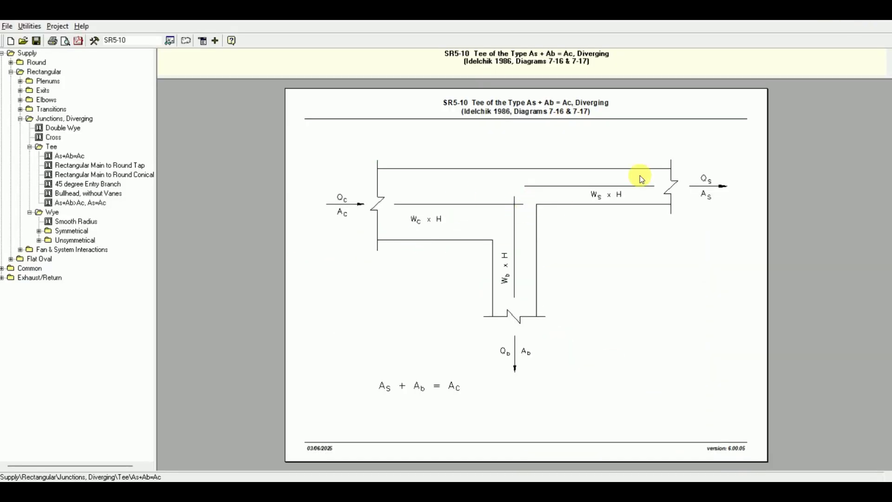
key(alt+Tab)
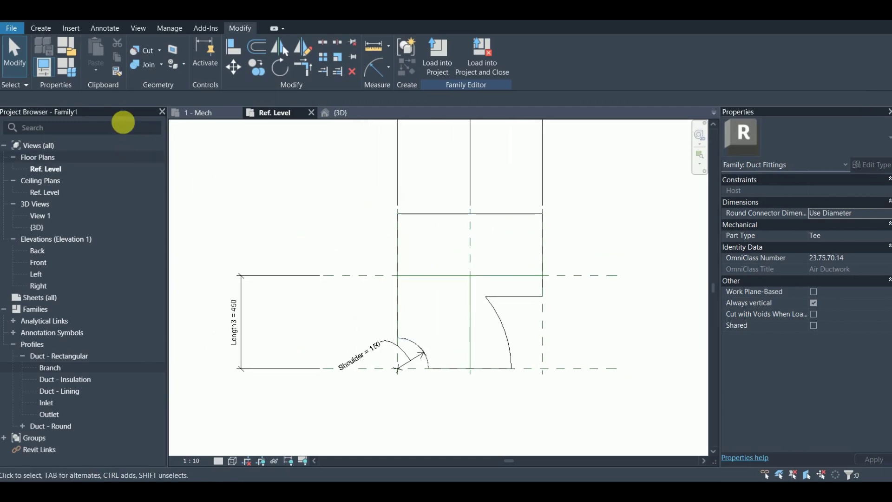
Add an instance Yes/No family parameter named Radial Branch, grouped under Construction
click(66, 68)
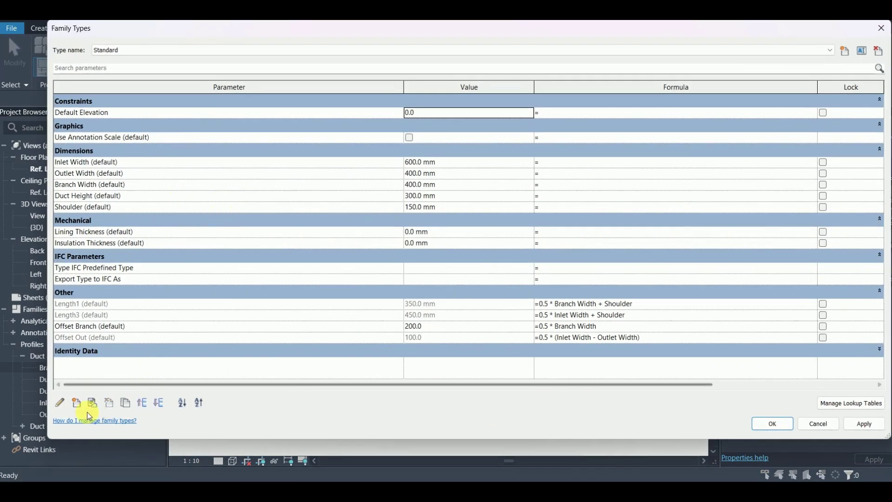
click(77, 402)
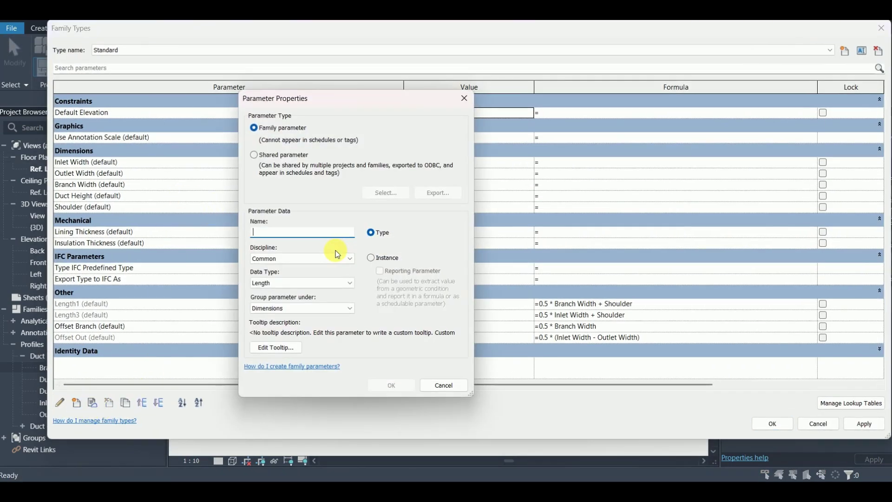
text(Bran)
key(BackSpace)
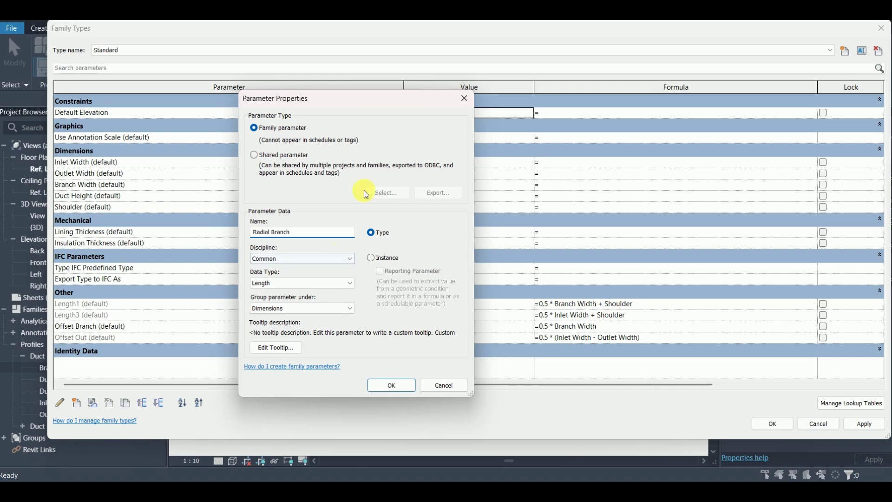
click(370, 258)
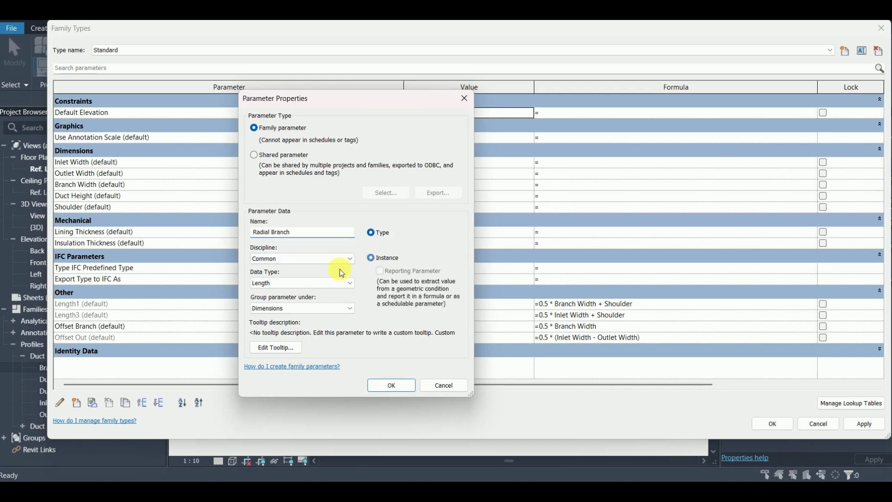
click(279, 285)
click(270, 427)
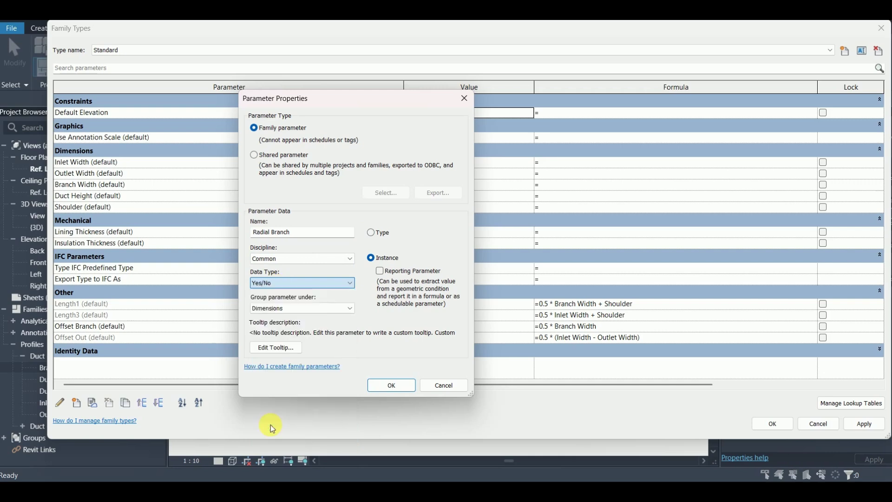
click(283, 308)
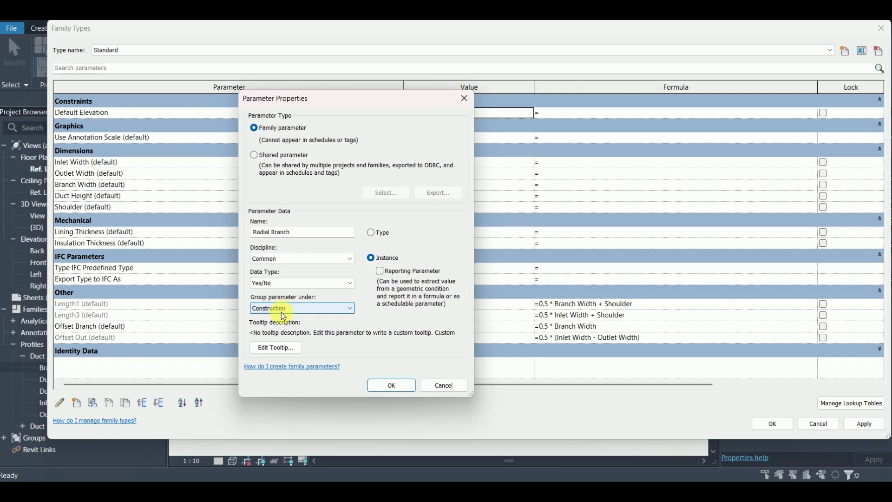
key(Down)
click(385, 385)
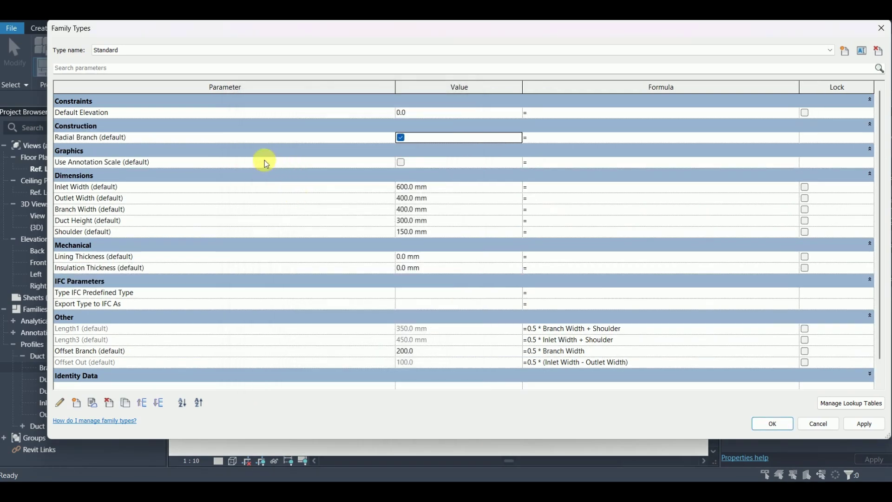
click(772, 423)
scroll(440, 257, up, 4)
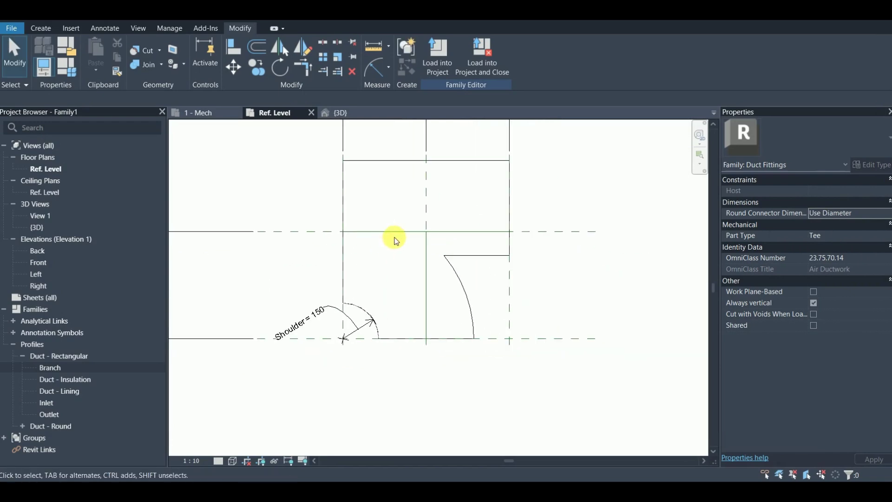
Add an instance Yes/No family parameter named Branch St, grouped under Other
click(68, 69)
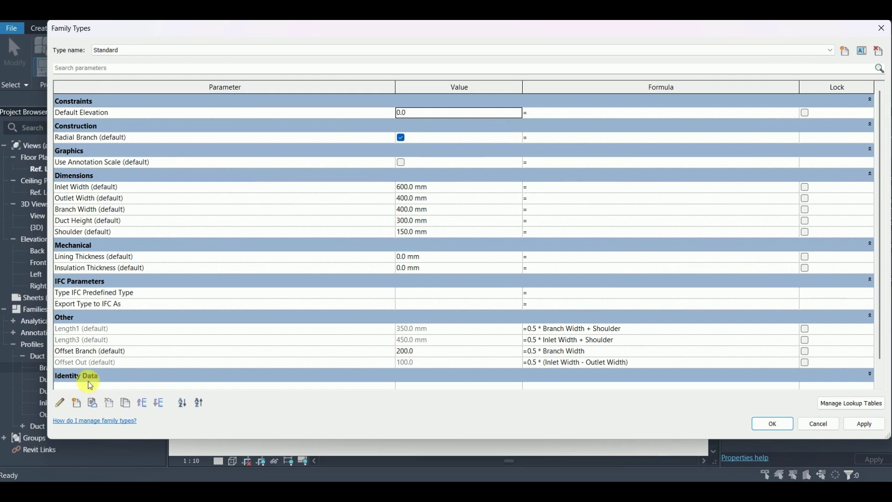
click(77, 402)
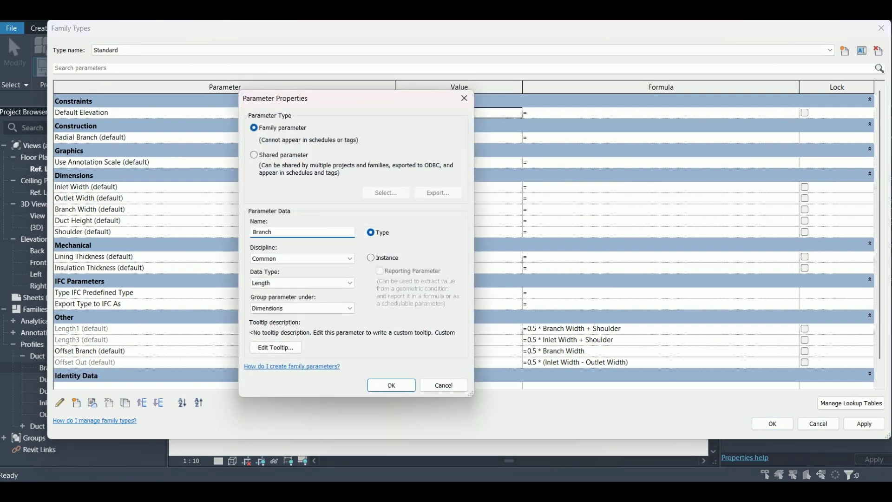
click(382, 260)
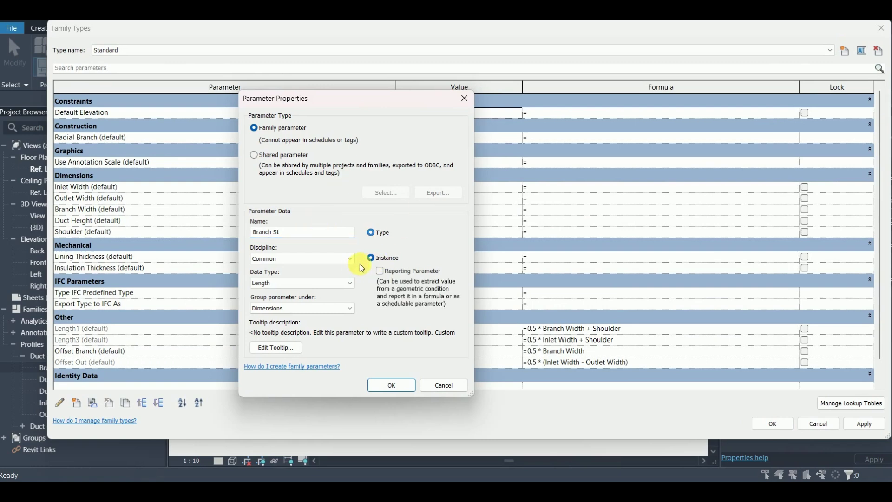
click(288, 283)
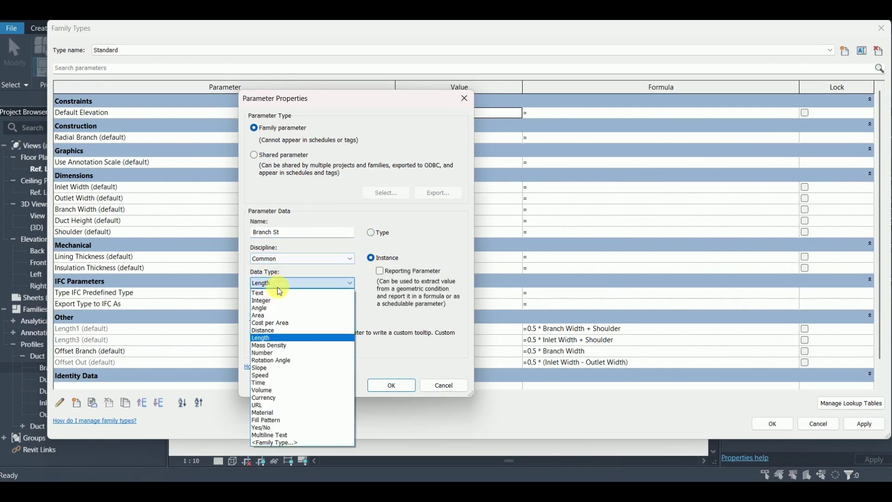
click(278, 427)
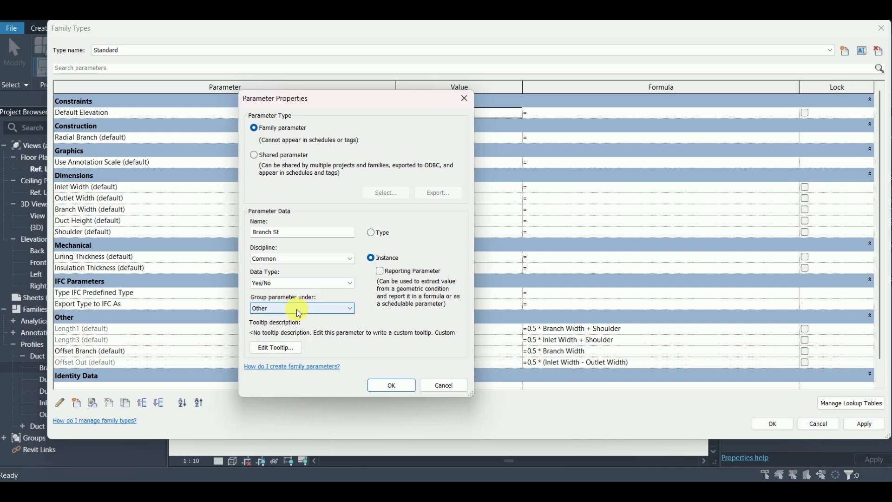
click(392, 385)
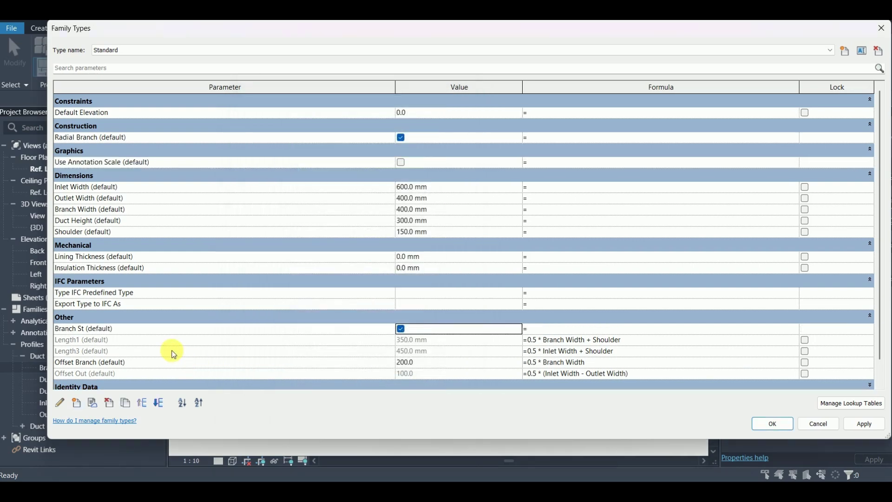
Set the Branch St formula to not(Radial Branch) and test it by switching Radial Branch off and on again
click(529, 329)
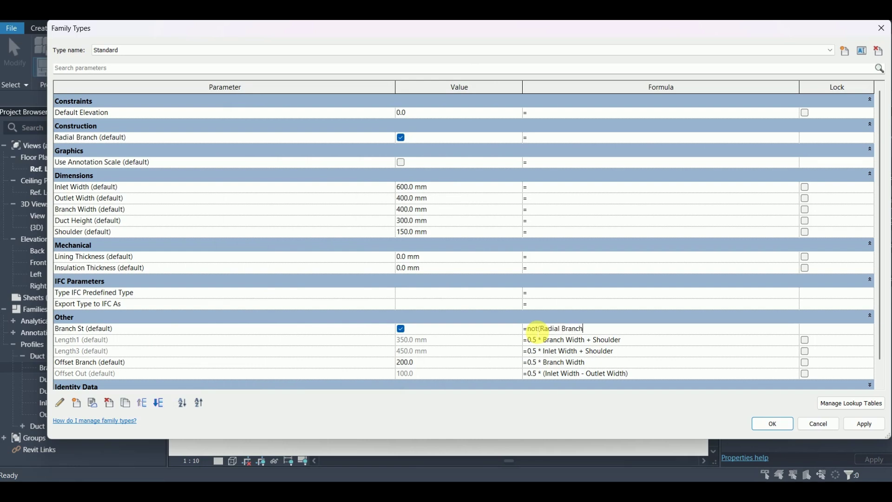
click(321, 340)
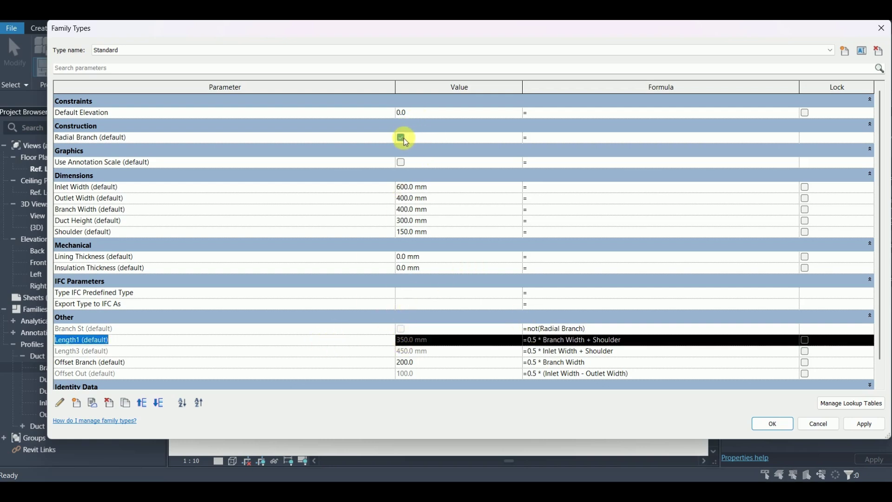
click(401, 139)
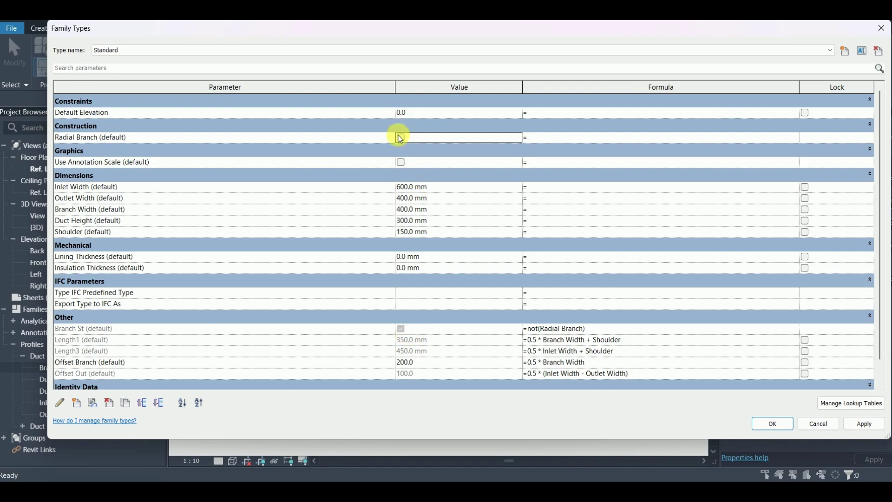
click(401, 138)
click(337, 329)
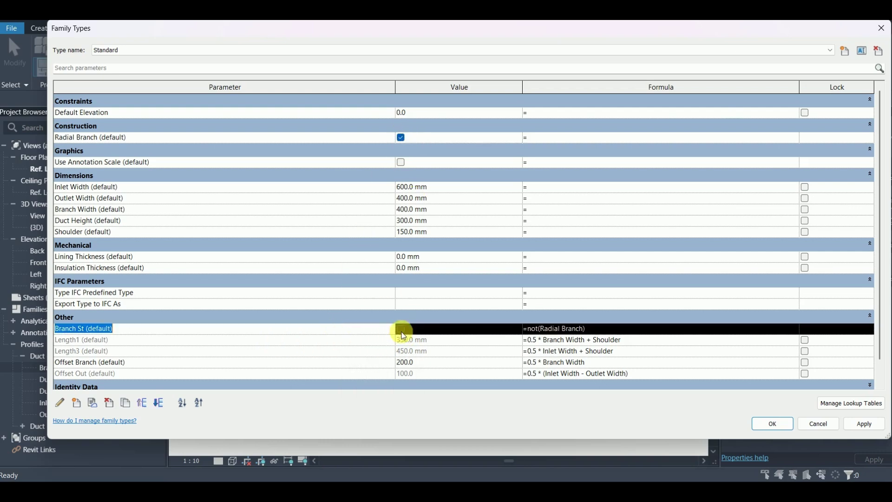
click(773, 424)
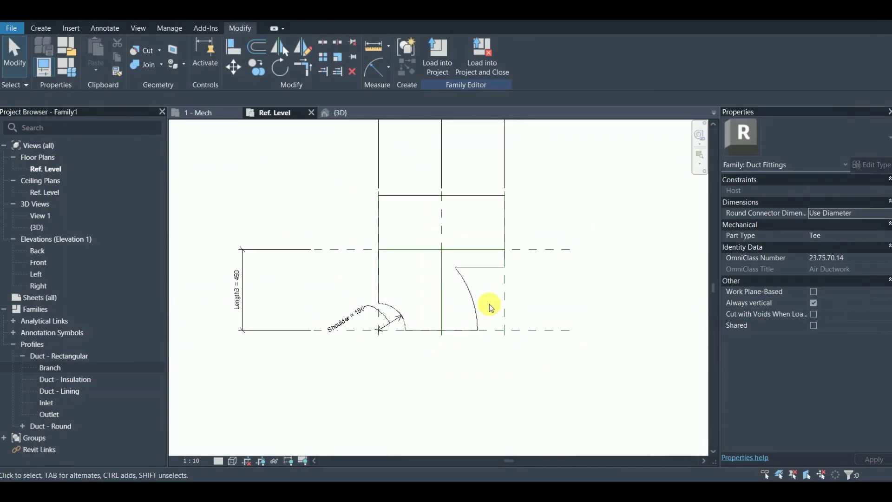
Associate the branch sweep's Trajectory Segmentation property with the Branch St family parameter
scroll(497, 262, up, 1)
click(480, 263)
middle_drag(504, 251, 502, 278)
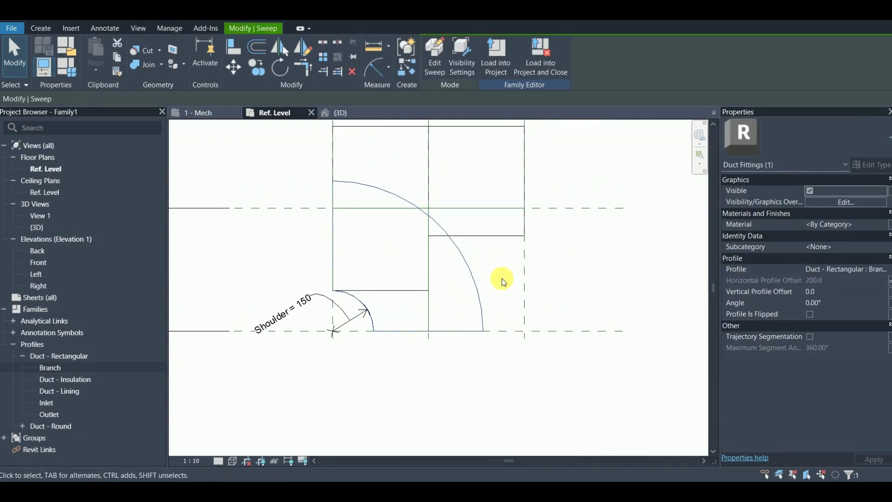
click(501, 278)
click(478, 284)
click(889, 337)
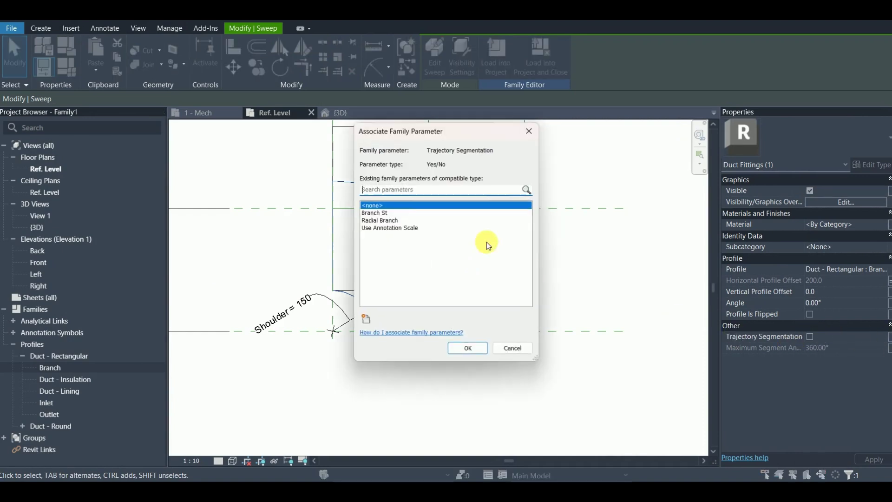
click(377, 213)
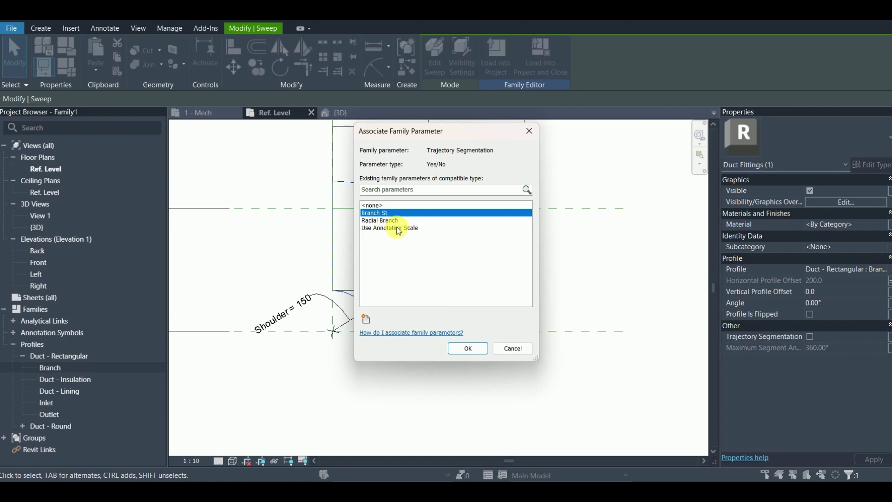
click(478, 349)
scroll(474, 309, up, 3)
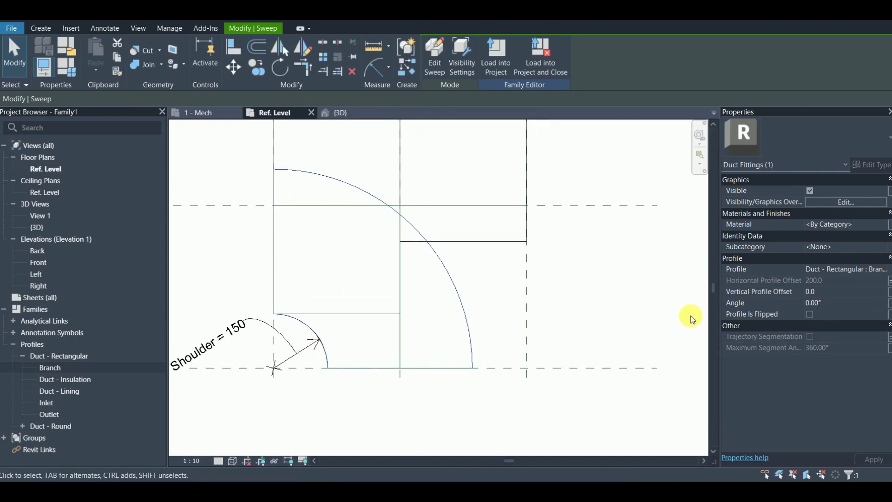
Switch the Radial Branch parameter off in the family types so the branch follows its segmented trajectory
click(71, 66)
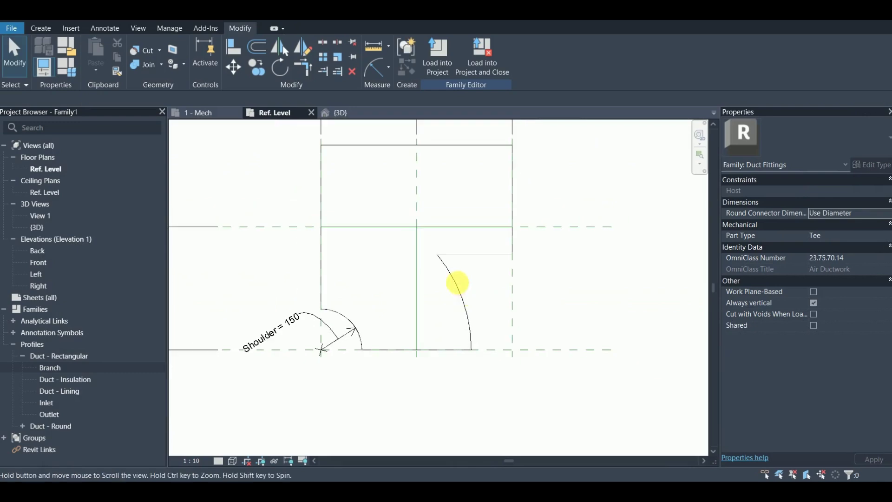
click(551, 280)
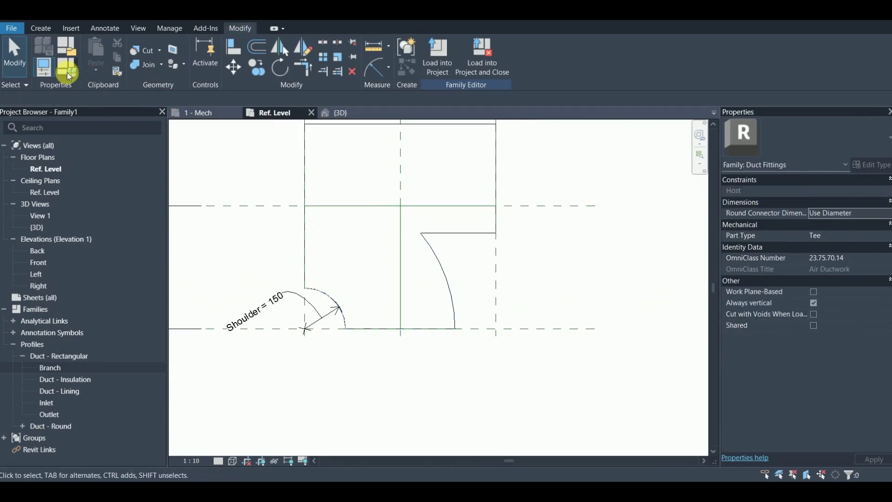
click(66, 69)
click(401, 138)
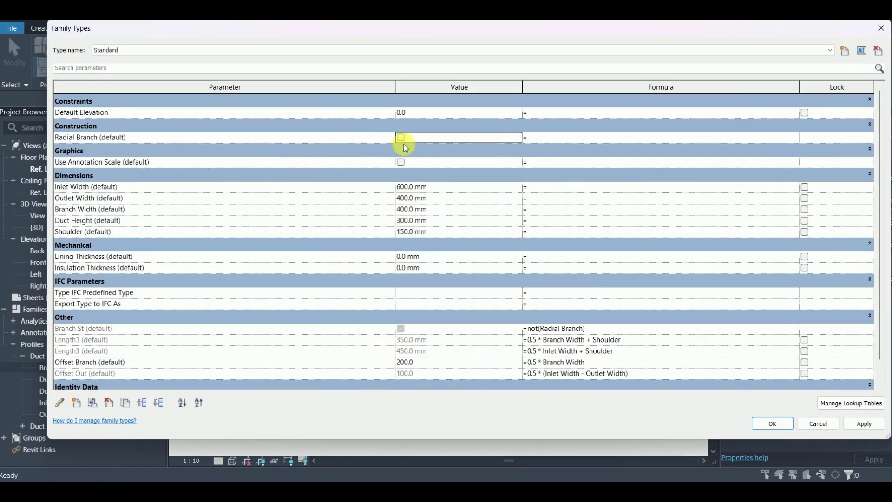
click(771, 423)
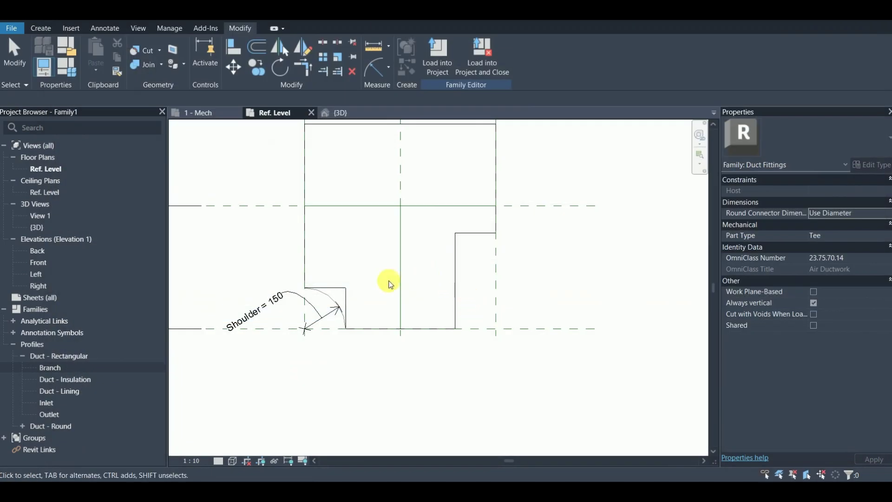
Set the branch sweep's Maximum Segment Angle to 90° and check the straight branch in plan
click(454, 294)
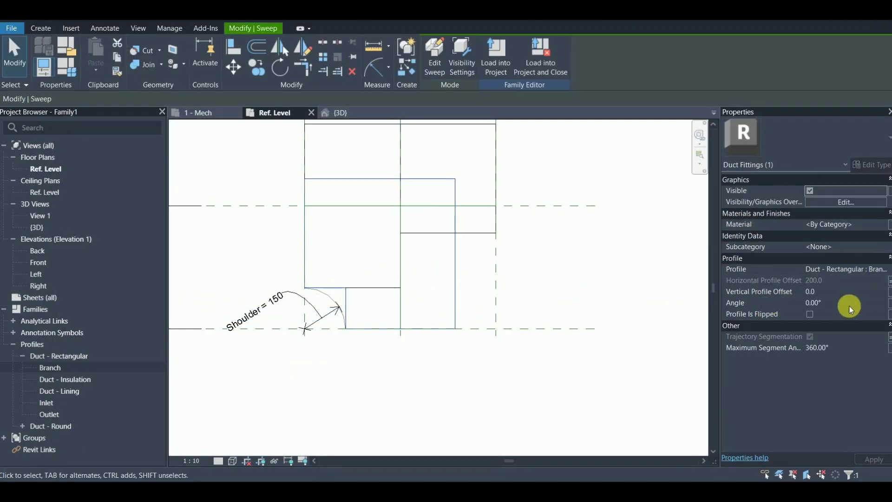
text(9)
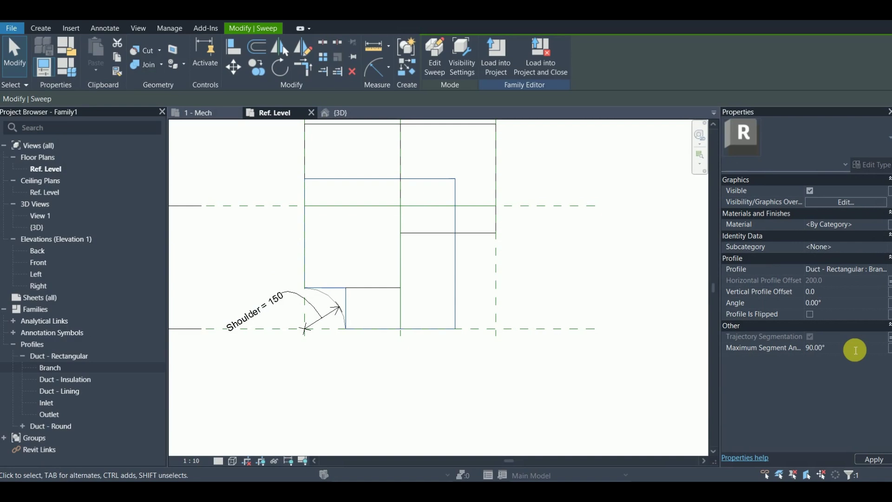
click(423, 322)
scroll(441, 321, down, 2)
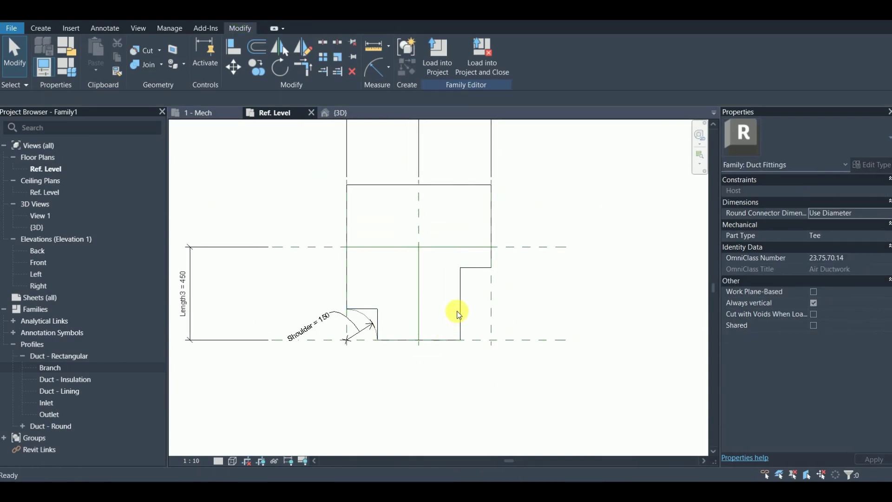
scroll(456, 300, up, 1)
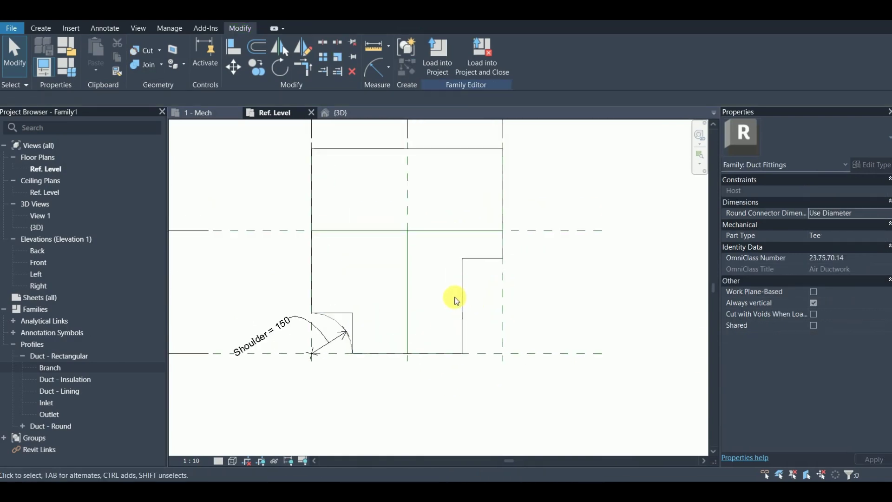
scroll(456, 302, up, 3)
click(464, 305)
scroll(511, 300, down, 1)
middle_drag(511, 300, 539, 312)
click(540, 312)
Switch the Radial Branch parameter back on and inspect the branch outline in the Ref. Level plan
click(68, 68)
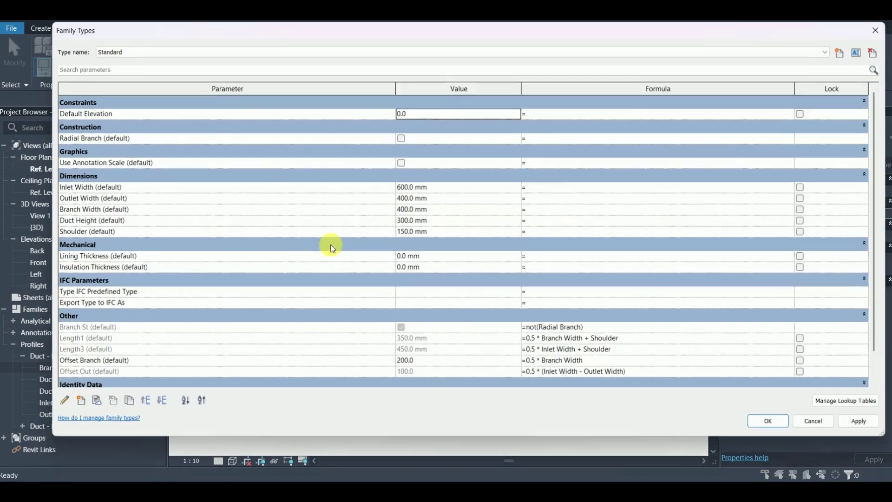
click(401, 138)
click(764, 421)
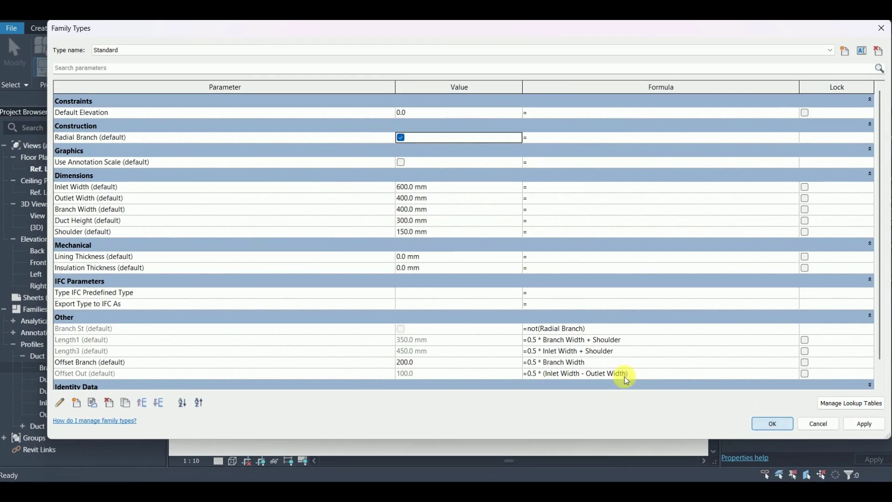
scroll(471, 317, down, 2)
middle_drag(440, 318, 459, 302)
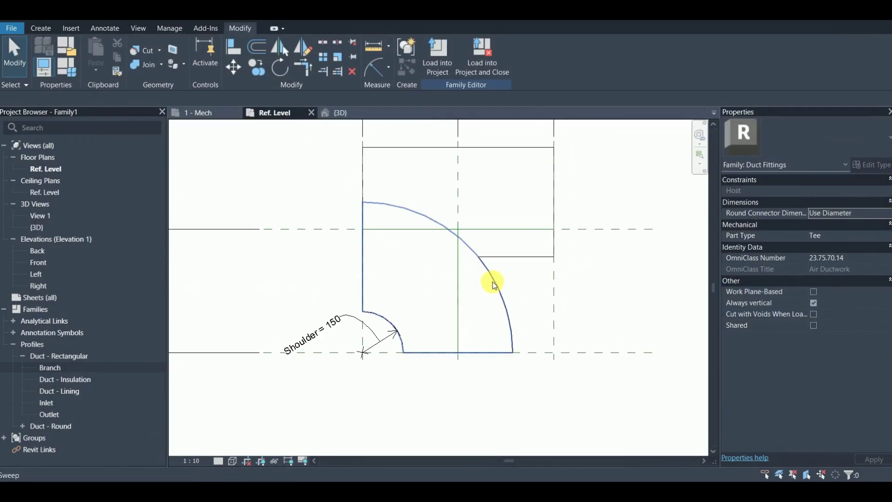
middle_drag(540, 209, 524, 245)
scroll(483, 298, down, 2)
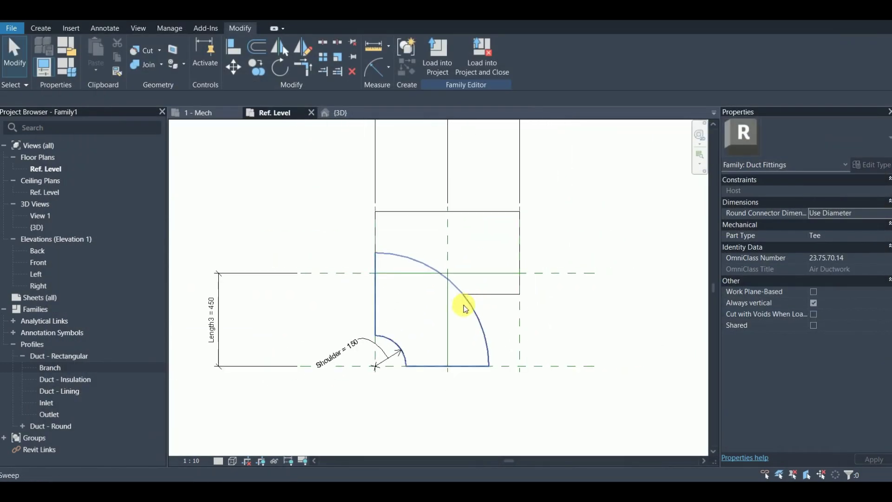
middle_drag(462, 304, 472, 289)
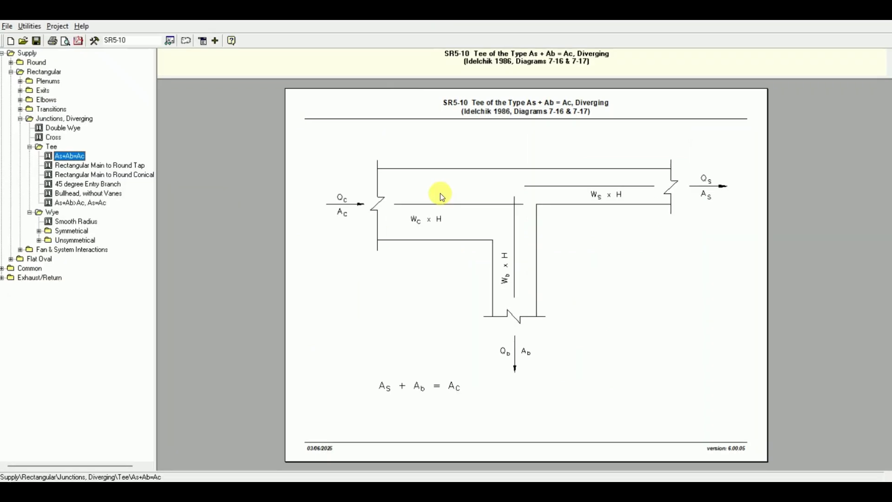
Compare the plan with the Smooth Radius wye and As+Ab=Ac tee diagrams in the duct fitting database
click(79, 202)
click(77, 221)
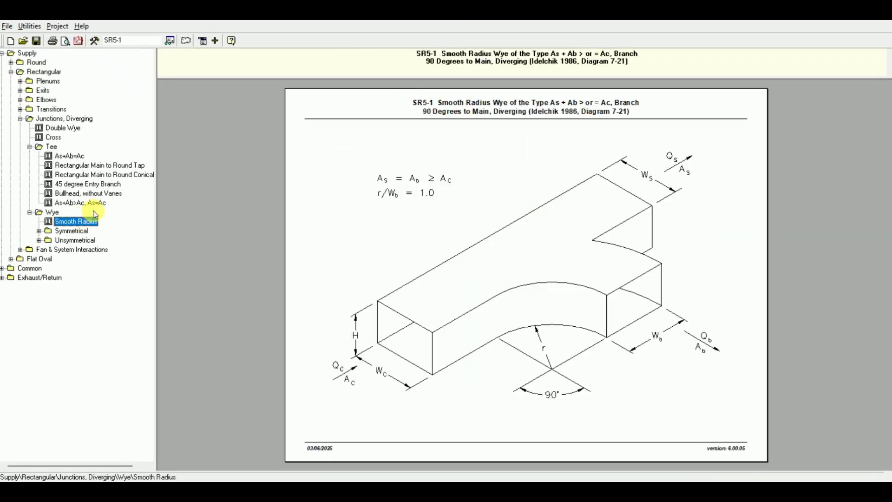
click(75, 155)
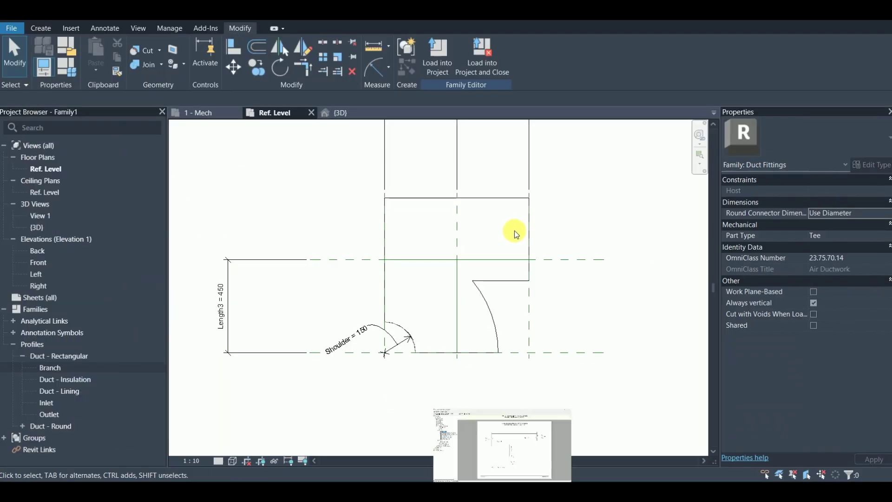
scroll(318, 233, up, 3)
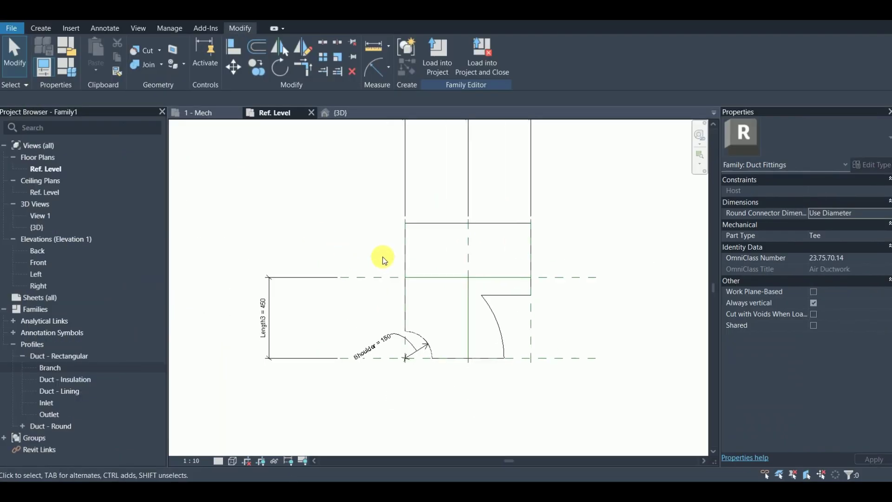
scroll(369, 277, down, 3)
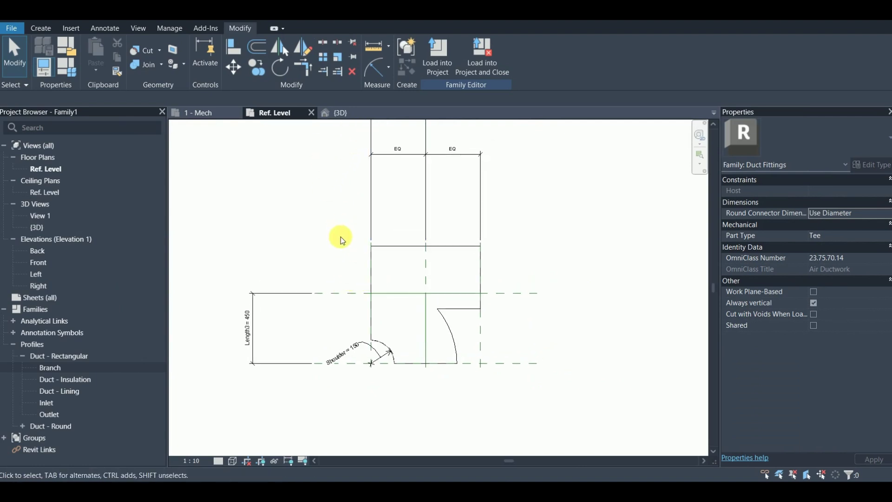
Place duct connectors with the Fitting system type on the tee's inlet, branch and outlet end faces in the 3D view
click(328, 120)
shift+middle_drag(389, 312, 429, 313)
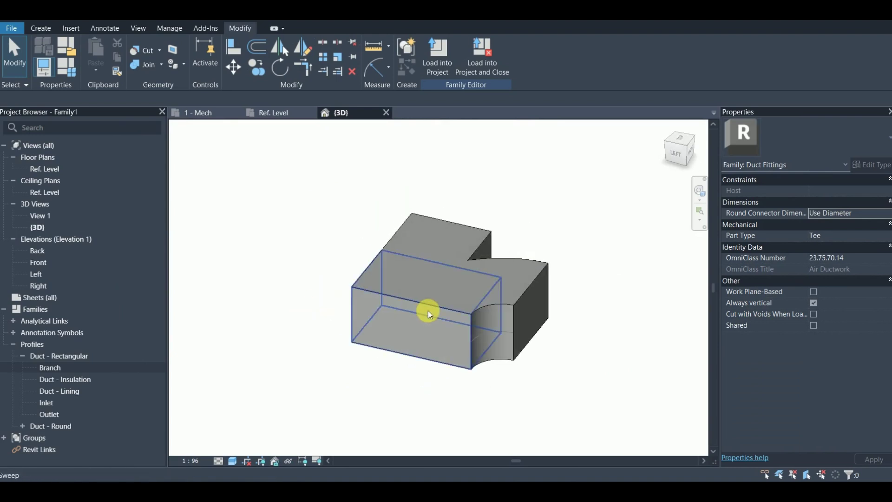
scroll(430, 315, up, 3)
click(44, 29)
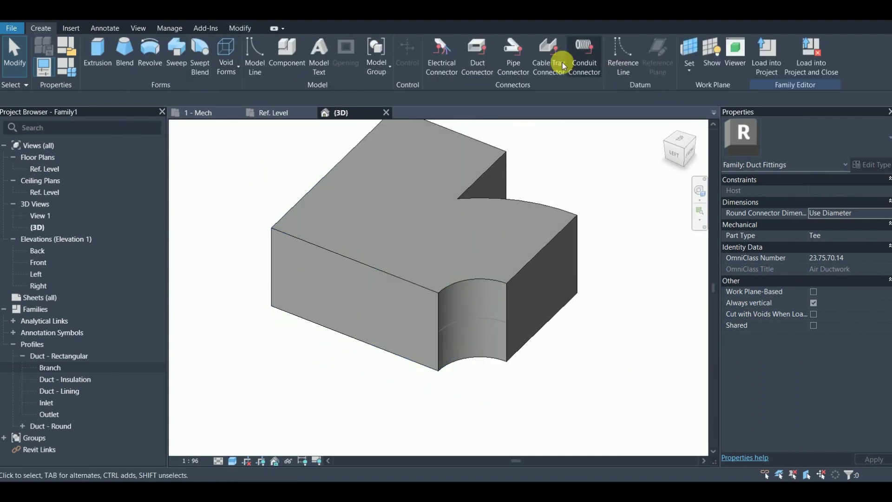
click(477, 57)
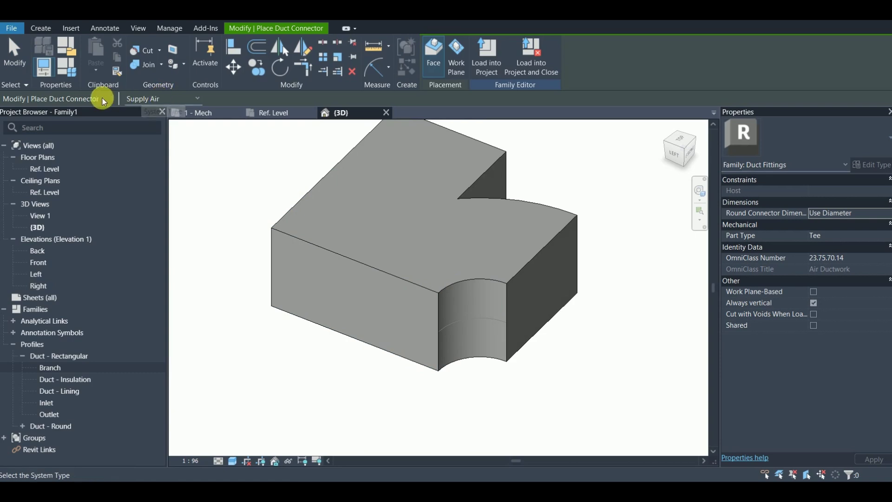
click(185, 100)
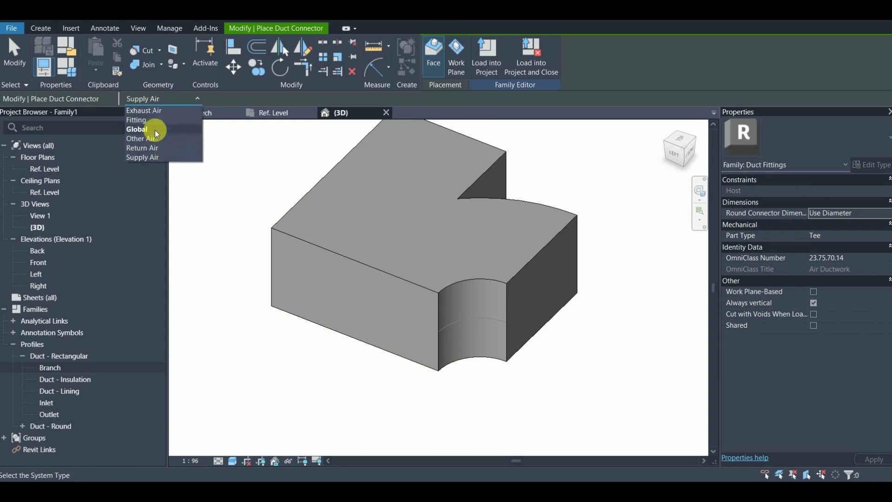
click(139, 121)
click(358, 262)
shift+middle_drag(358, 261, 332, 297)
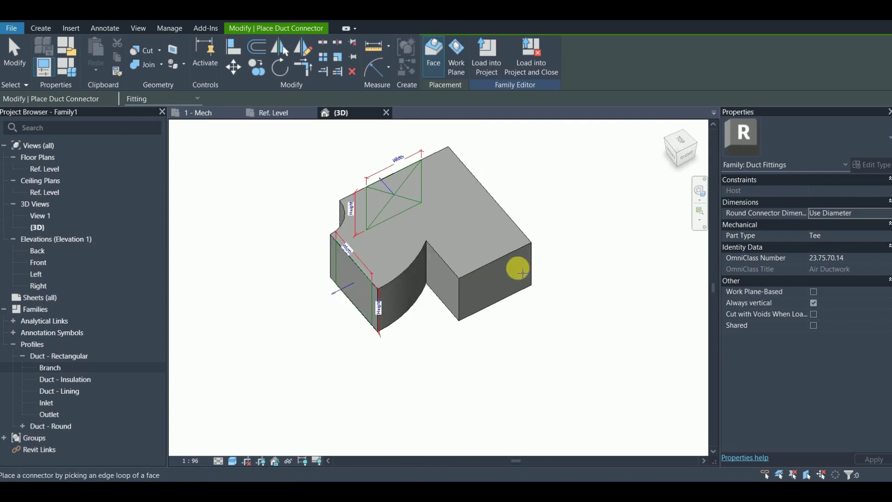
click(506, 265)
scroll(400, 284, down, 1)
shift+middle_drag(400, 283, 508, 257)
scroll(458, 263, up, 2)
key(Escape)
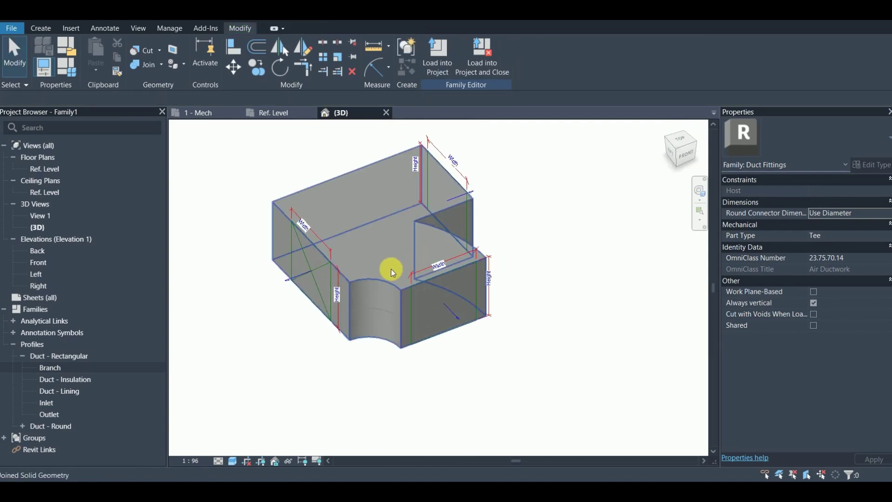
Associate the inlet connector's Height with Duct Height and its Width with Inlet Width
shift+middle_drag(325, 280, 334, 302)
scroll(334, 302, up, 1)
click(316, 305)
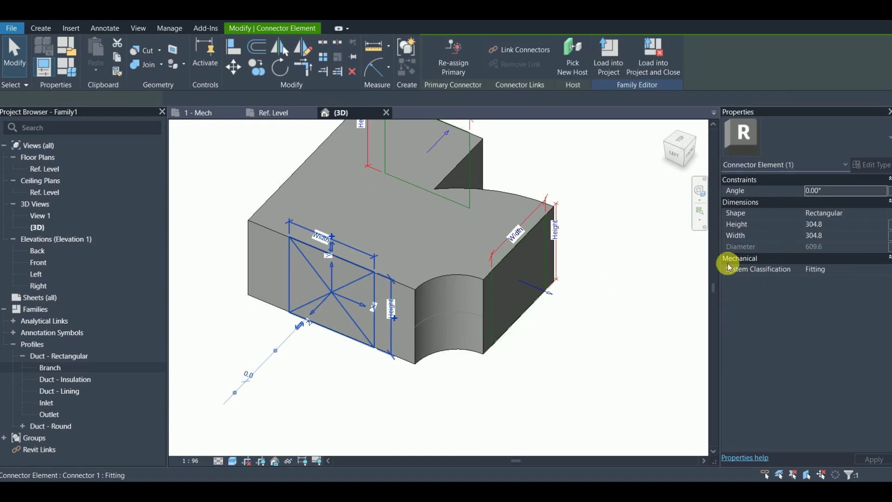
click(888, 224)
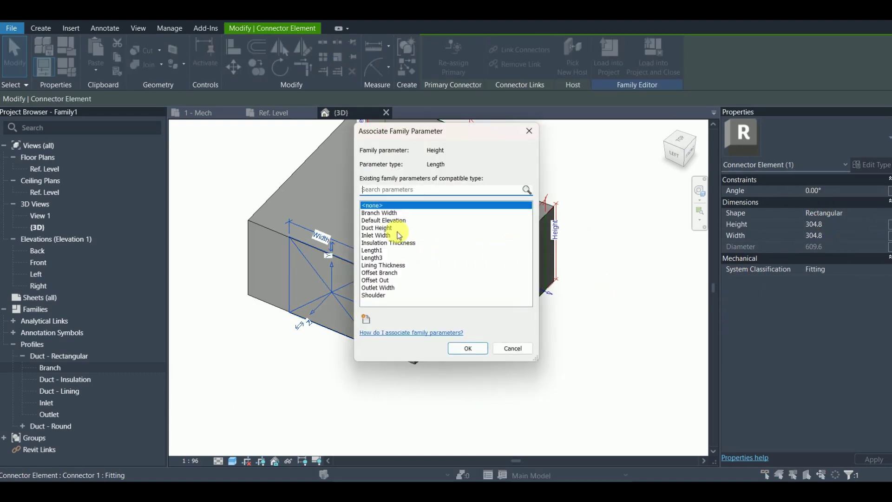
click(390, 227)
click(468, 348)
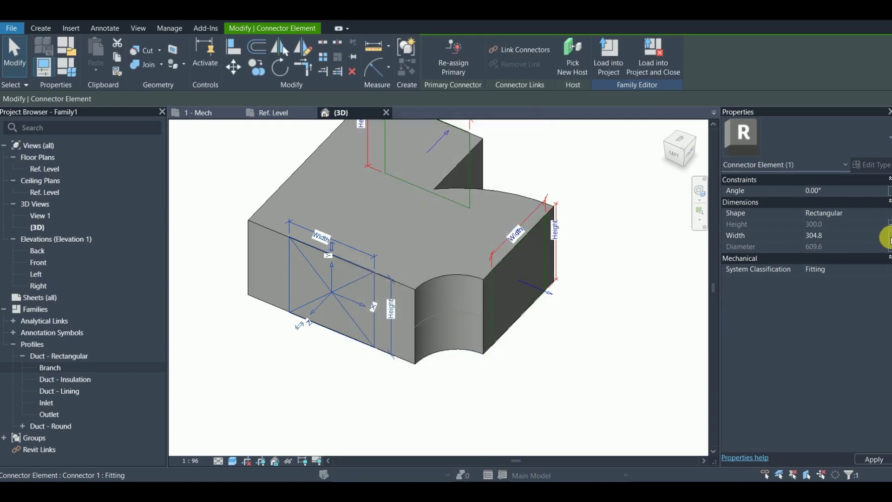
click(888, 236)
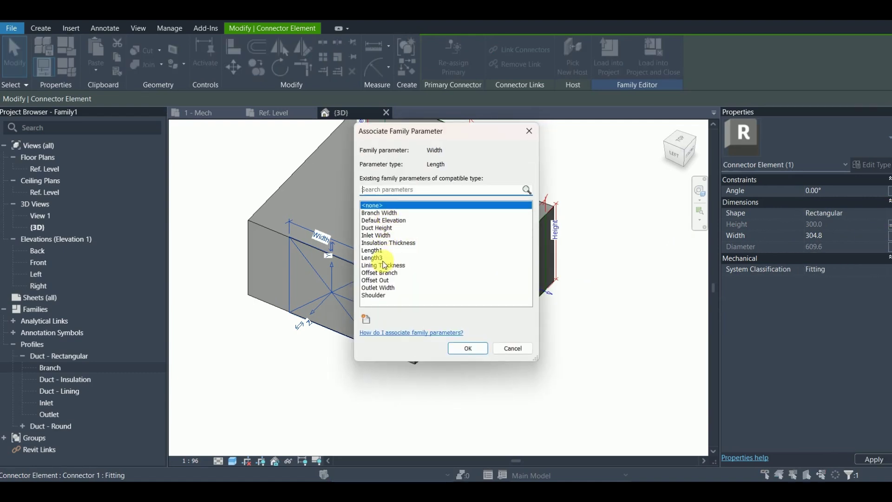
click(381, 236)
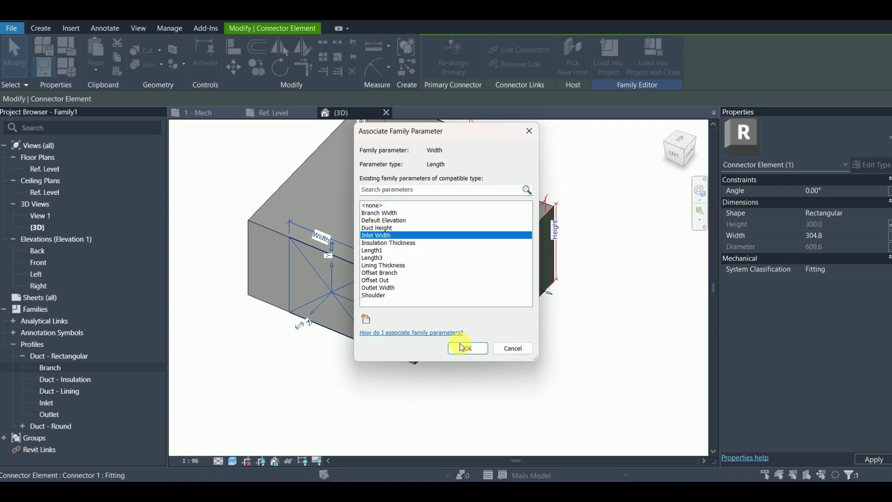
click(468, 348)
Associate the branch connector's Height with Duct Height and its Width with Branch Width
shift+middle_drag(360, 258, 390, 237)
click(404, 324)
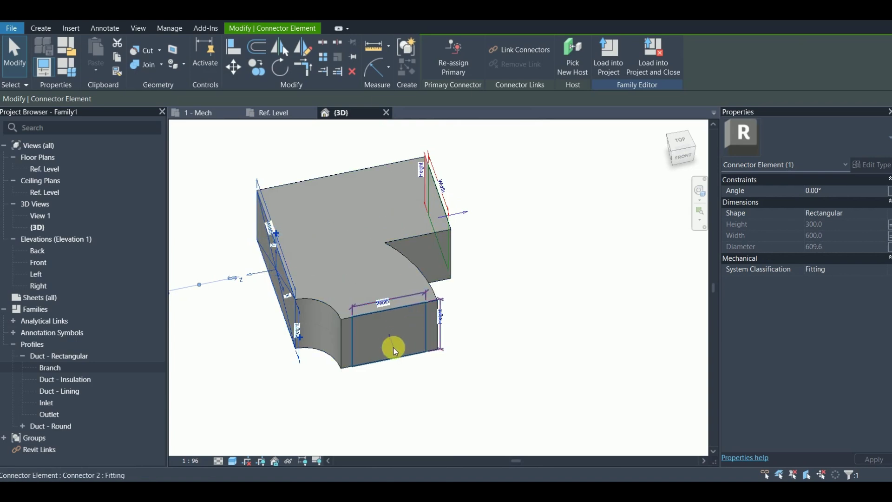
click(888, 225)
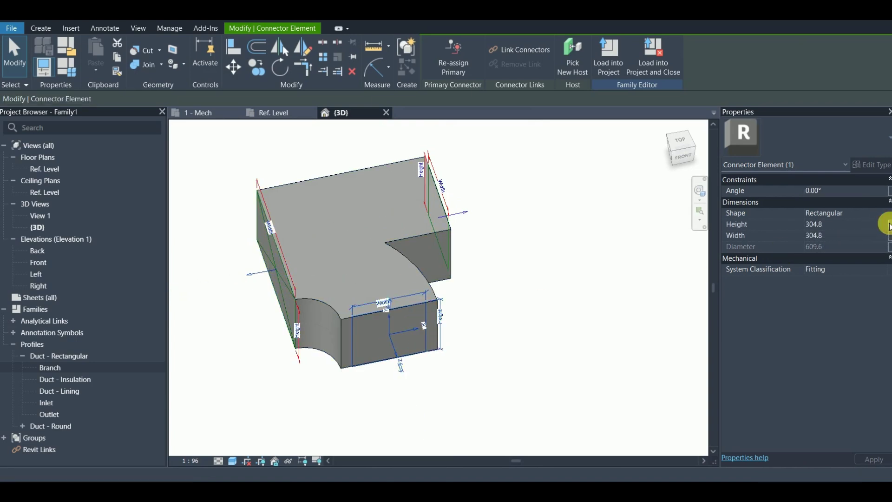
click(387, 229)
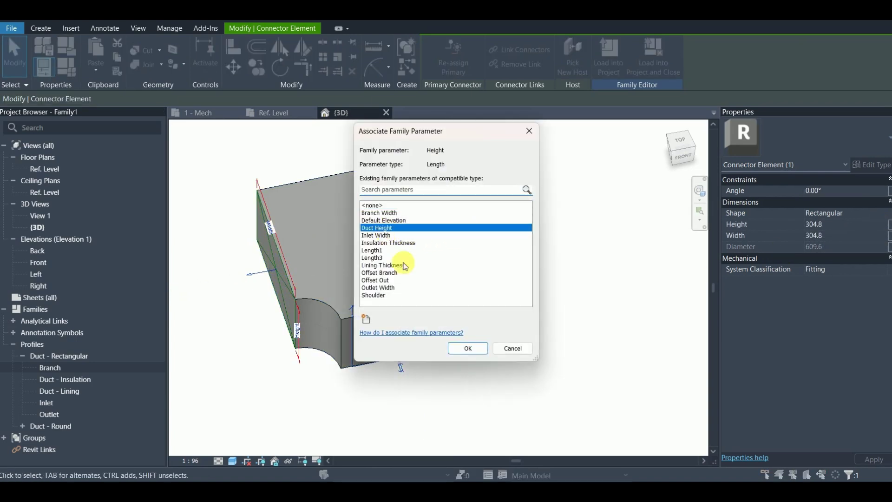
click(470, 349)
click(888, 236)
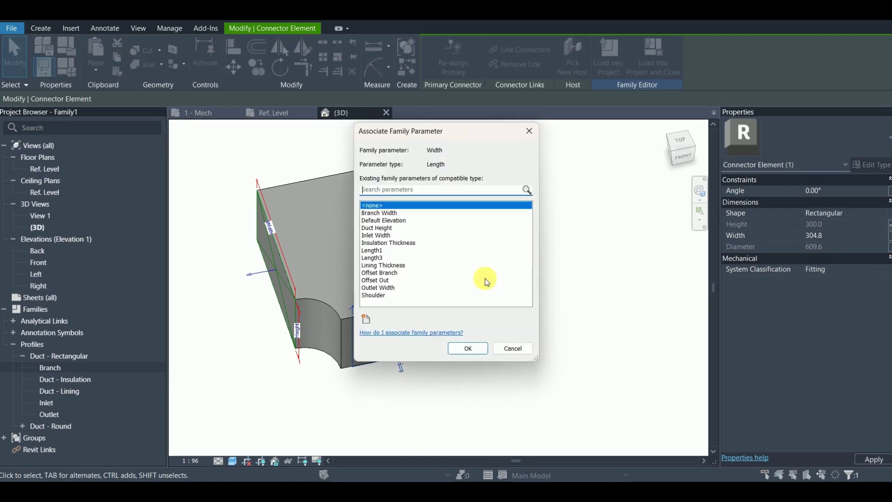
click(385, 213)
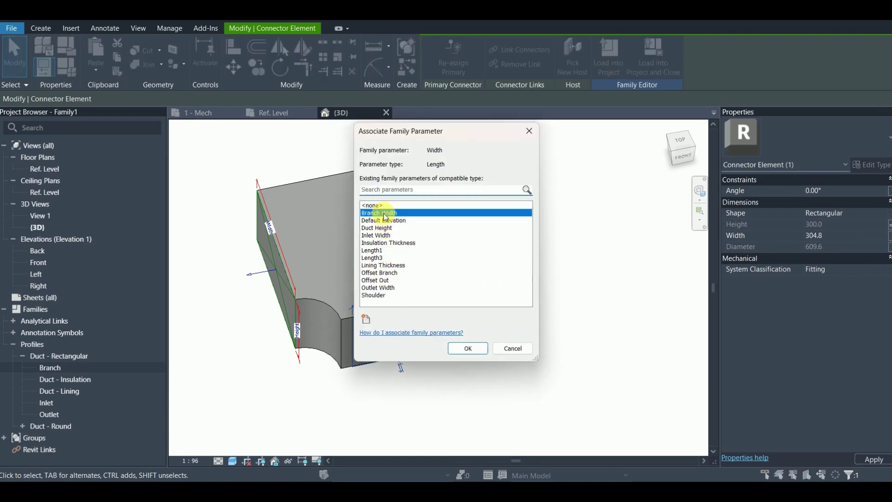
click(467, 349)
Associate the outlet connector's Height with Duct Height and its Width with Outlet Width
scroll(433, 226, down, 1)
shift+middle_drag(432, 227, 361, 259)
scroll(556, 289, up, 2)
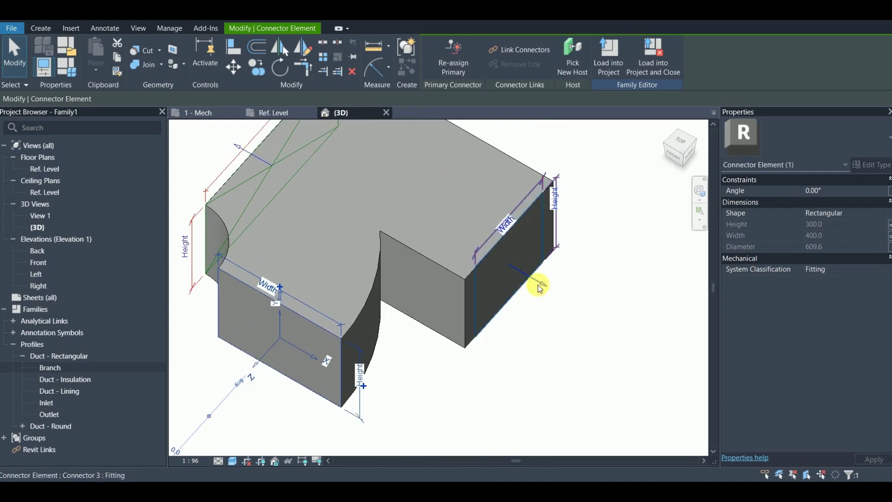
click(537, 286)
middle_drag(475, 297, 414, 289)
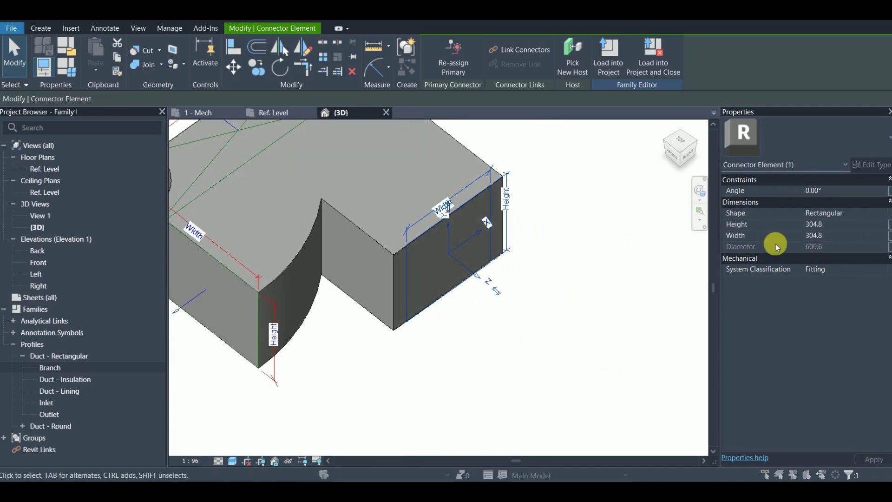
click(888, 225)
click(382, 228)
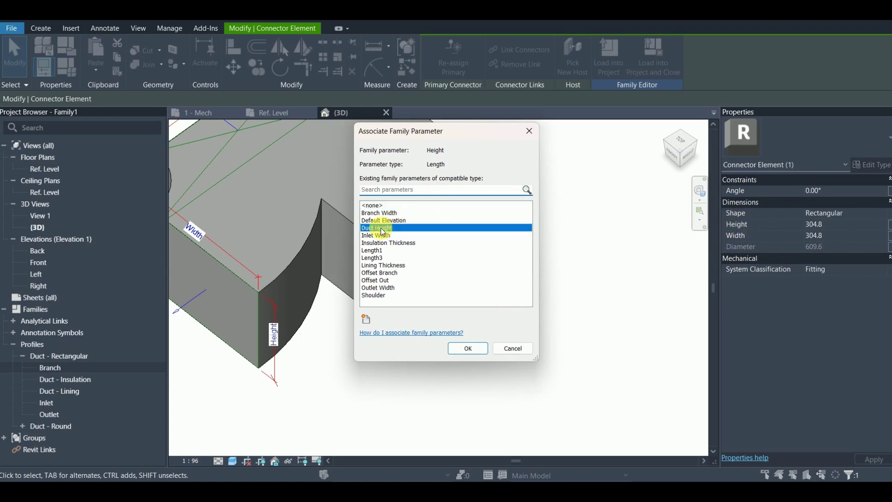
click(467, 350)
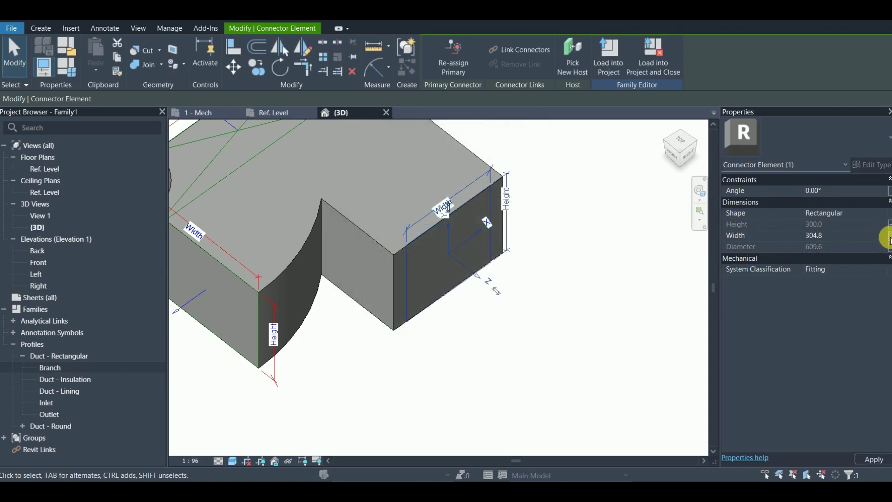
click(888, 236)
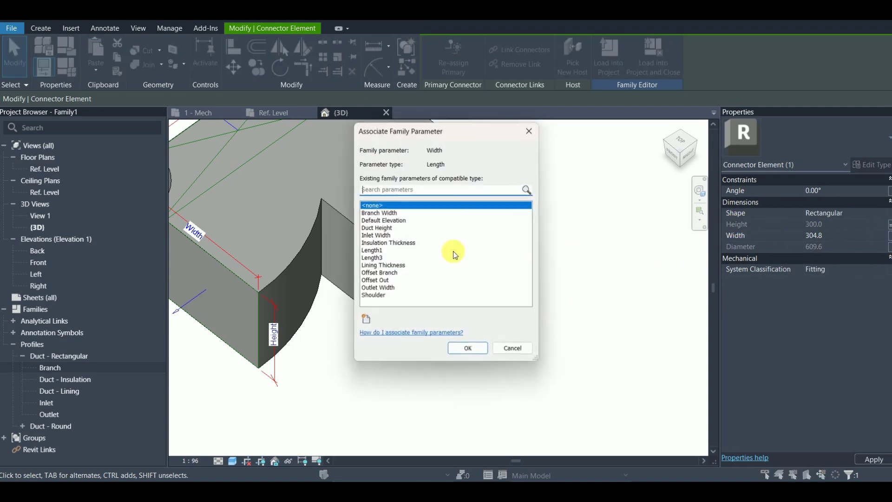
click(378, 288)
click(468, 350)
Link the primary inlet connector to the outlet connector and check the link between them
scroll(388, 279, down, 3)
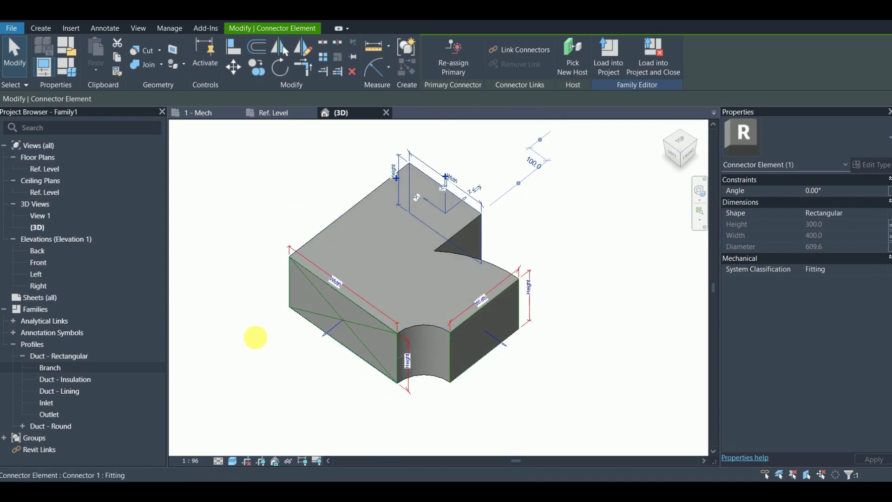
click(247, 330)
shift+middle_drag(239, 325, 258, 318)
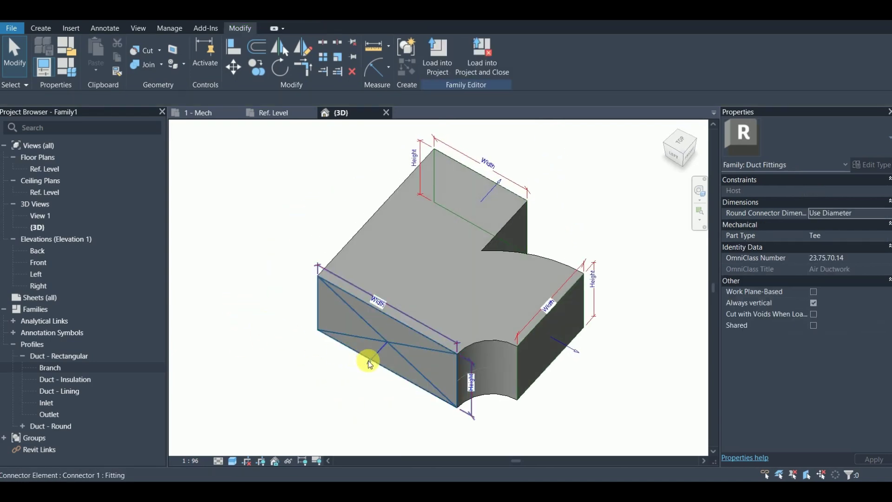
click(368, 361)
scroll(386, 327, down, 2)
middle_drag(386, 328, 367, 332)
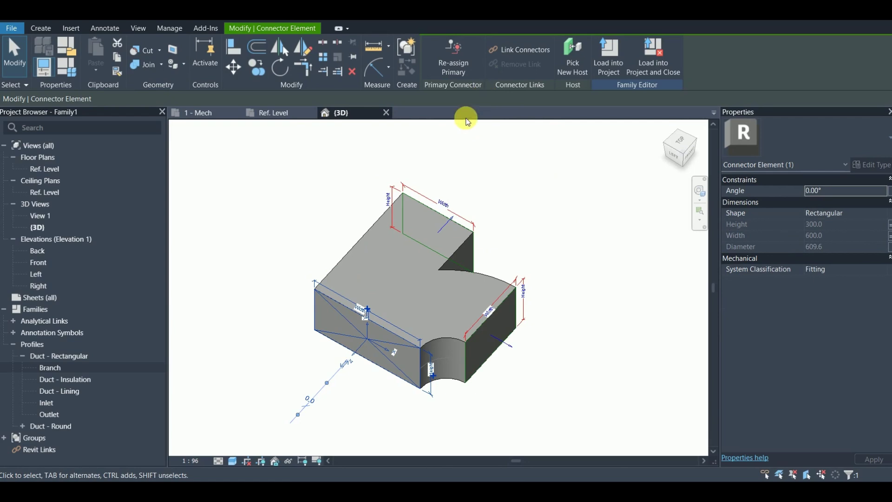
click(484, 139)
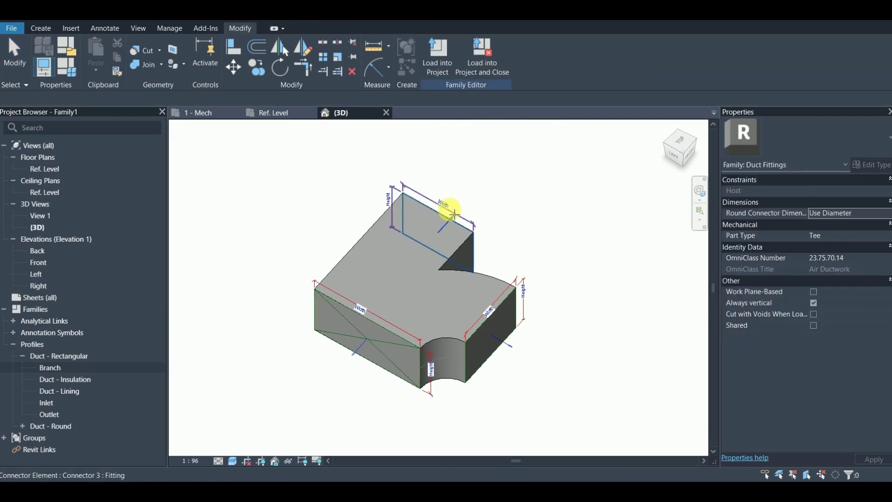
click(359, 353)
scroll(424, 279, up, 2)
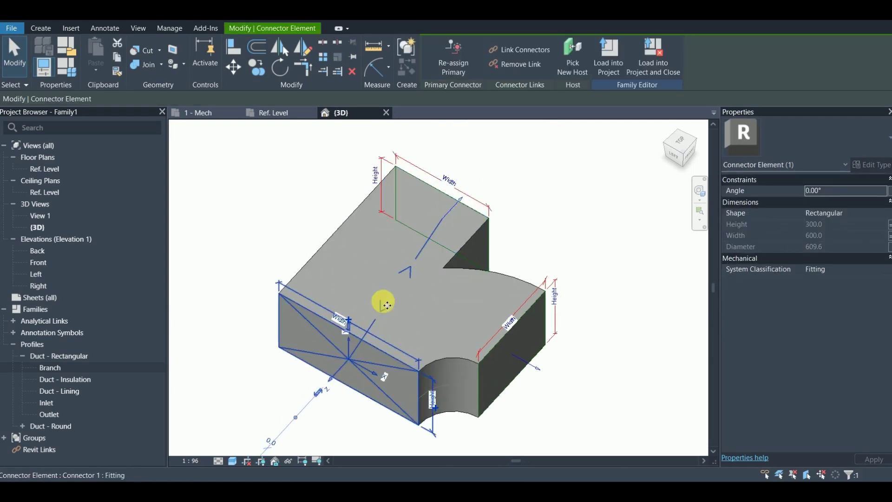
key(Escape)
Set the branch connector's Angle to 90°
scroll(423, 301, down, 2)
middle_drag(425, 302, 399, 260)
click(483, 308)
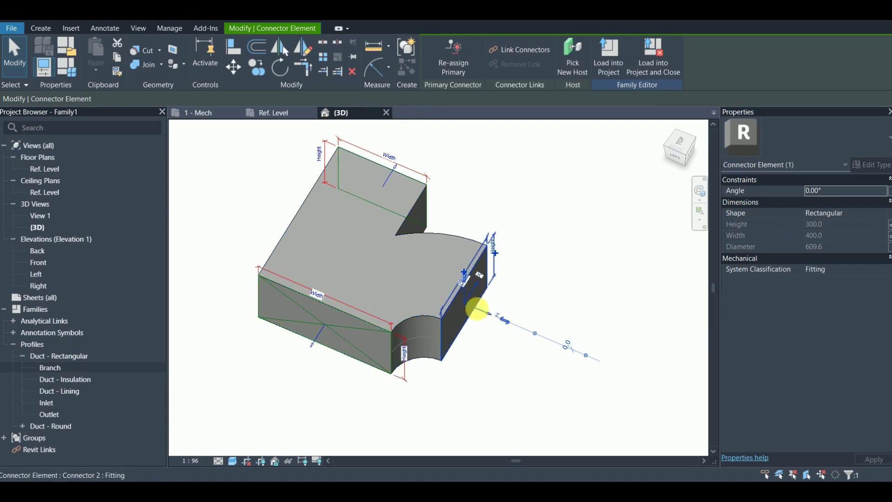
click(834, 192)
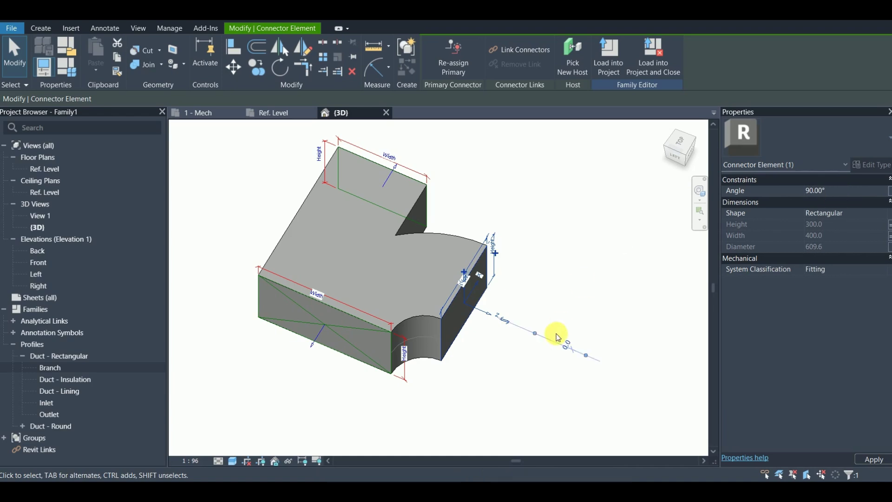
scroll(488, 316, up, 2)
scroll(498, 325, down, 2)
key(Escape)
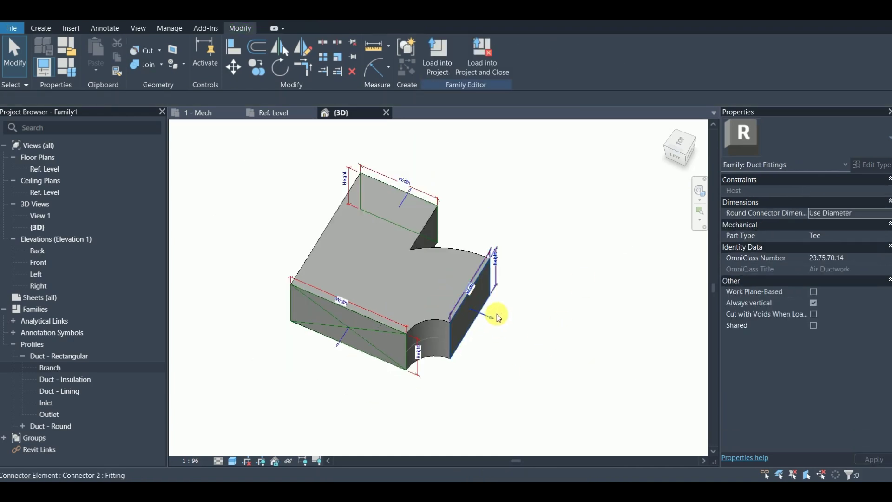
Review the Duct Fittings category and the Part Type in the family category and parameters
shift+middle_drag(457, 317, 421, 241)
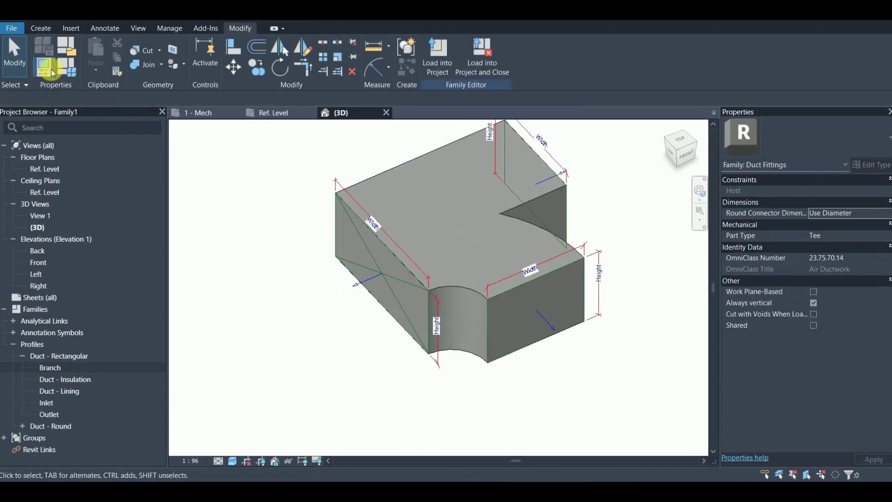
click(64, 50)
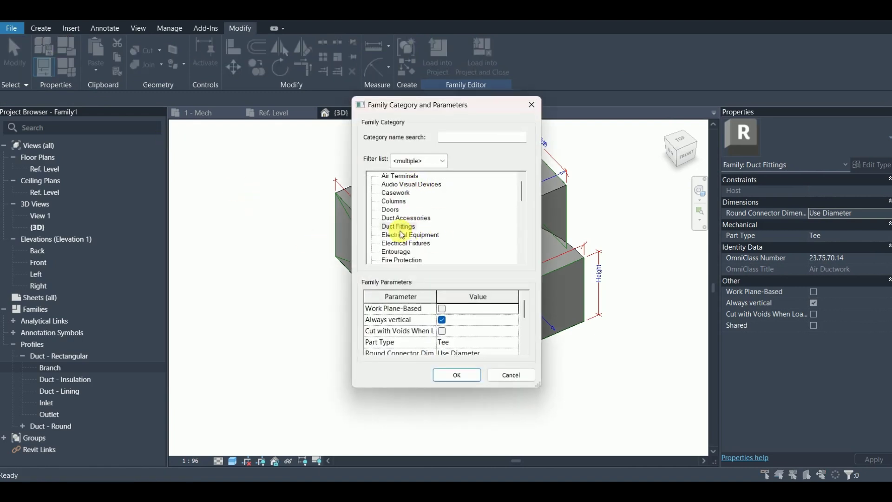
scroll(495, 328, down, 2)
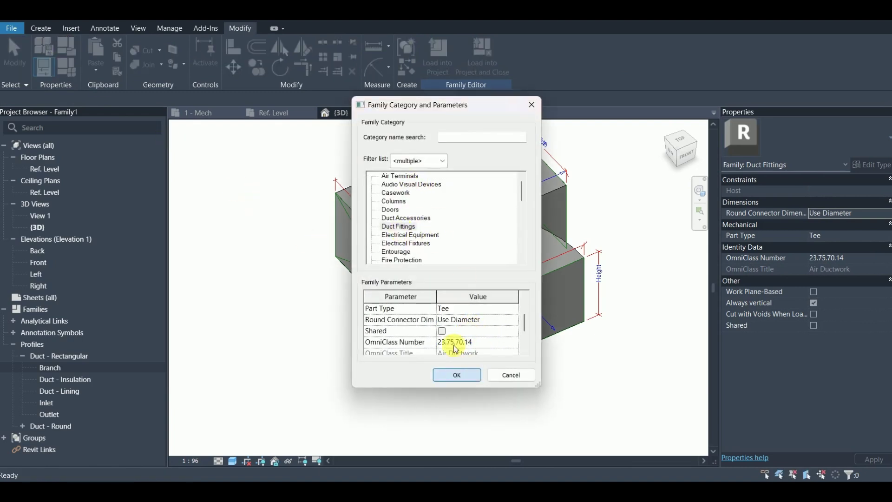
click(456, 374)
Switch the Radial Branch parameter off in the family types and inspect the straight branch with its connectors in 3D
shift+middle_drag(457, 374, 413, 274)
click(66, 66)
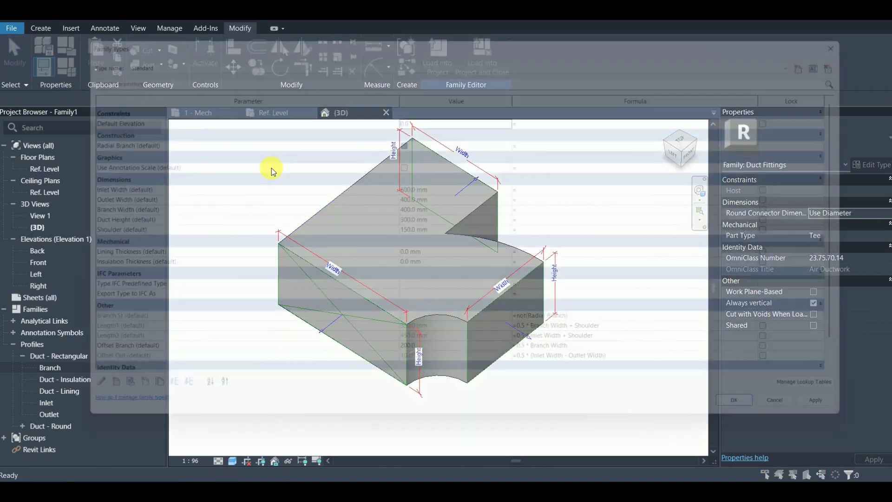
click(401, 137)
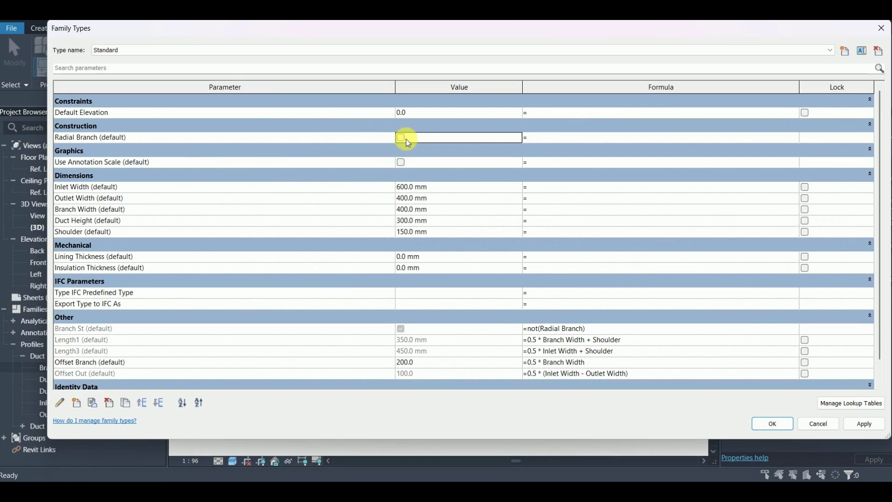
click(786, 425)
shift+middle_drag(506, 291, 457, 358)
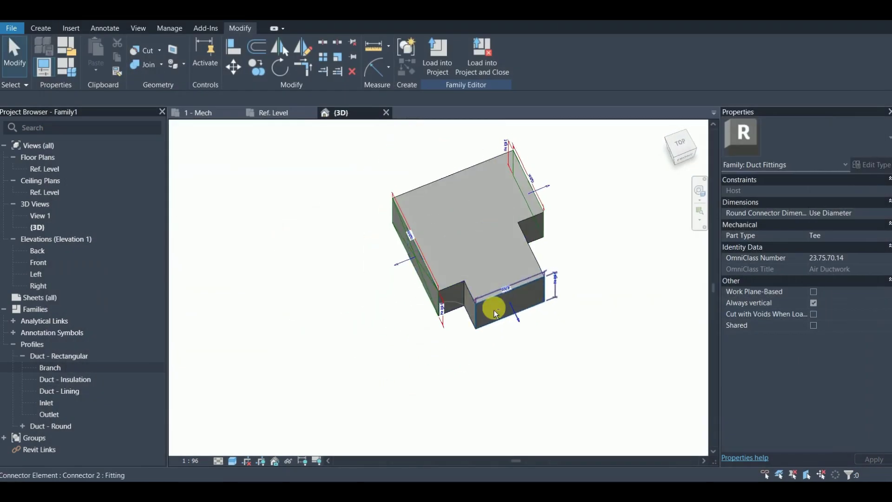
Load the tee family into the project and return to the 1 - Mech floor plan without placing an instance
scroll(516, 287, up, 2)
shift+middle_drag(445, 316, 457, 159)
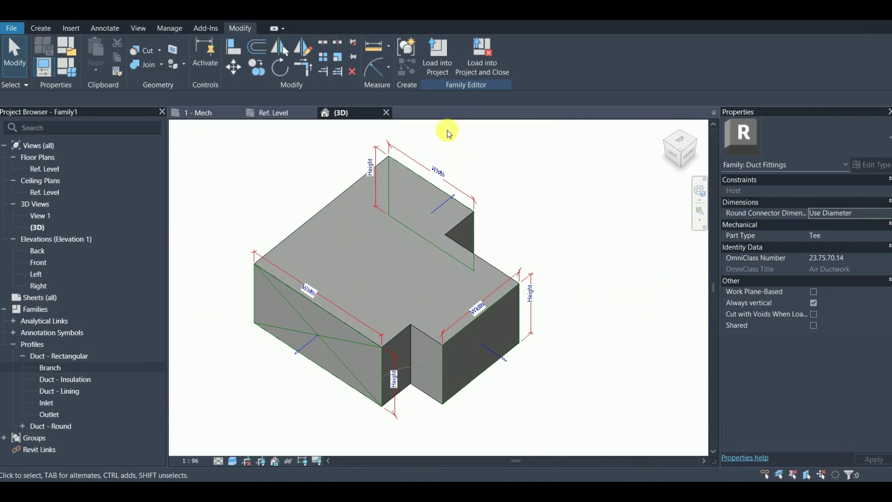
click(436, 54)
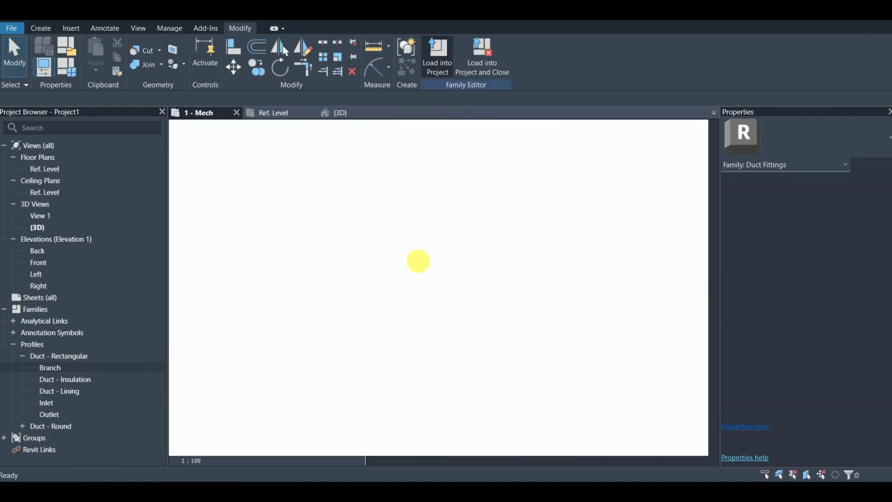
scroll(429, 267, up, 3)
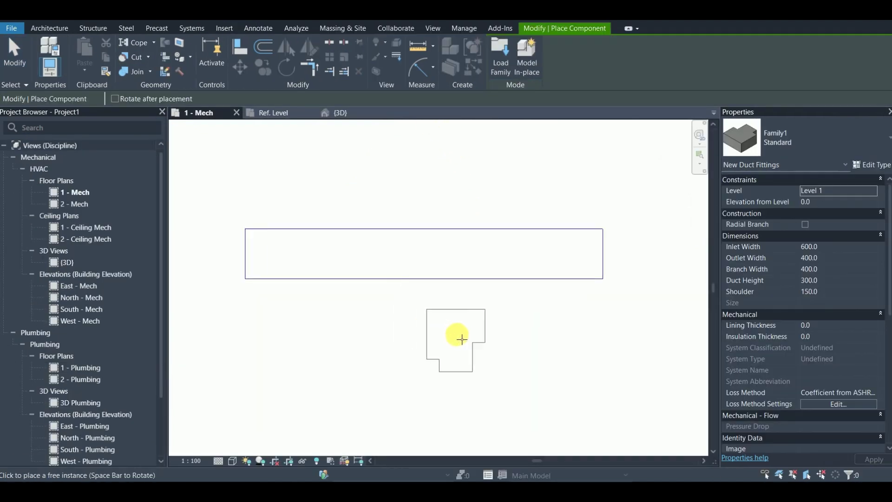
key(Escape)
key(Escape)
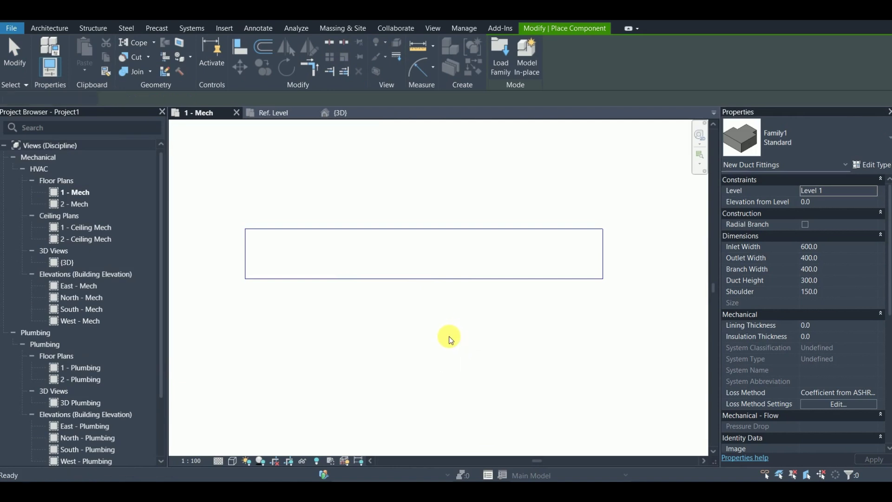
middle_drag(430, 322, 439, 288)
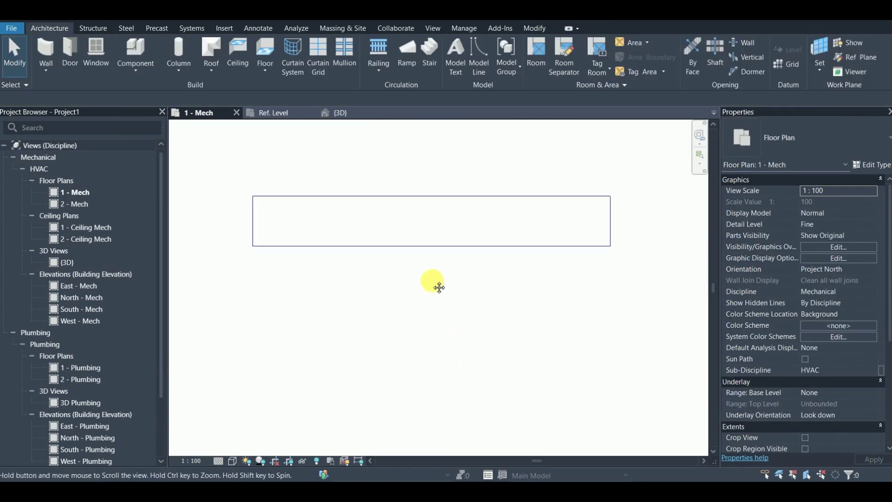
click(273, 113)
click(209, 111)
scroll(437, 281, down, 1)
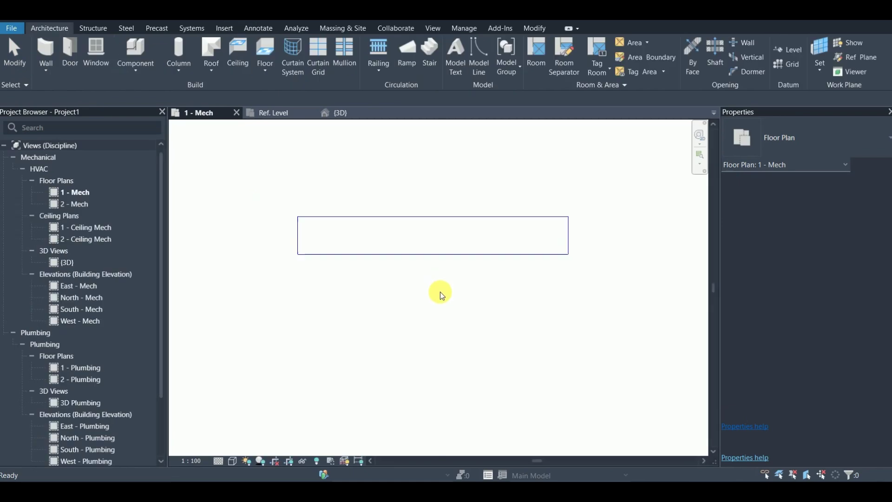
In the routing preferences of the existing duct's type, replace the standard rectangular tee junction with Family1: Standard
middle_drag(430, 277, 437, 258)
click(425, 263)
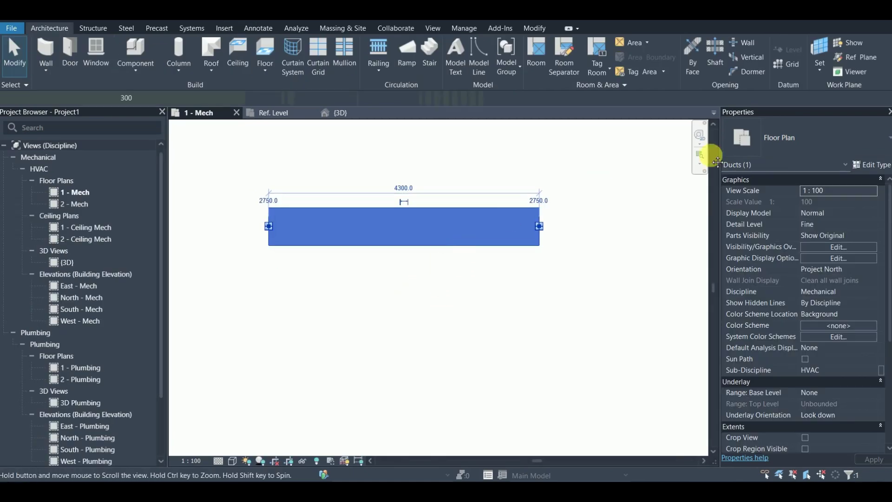
click(871, 164)
click(496, 187)
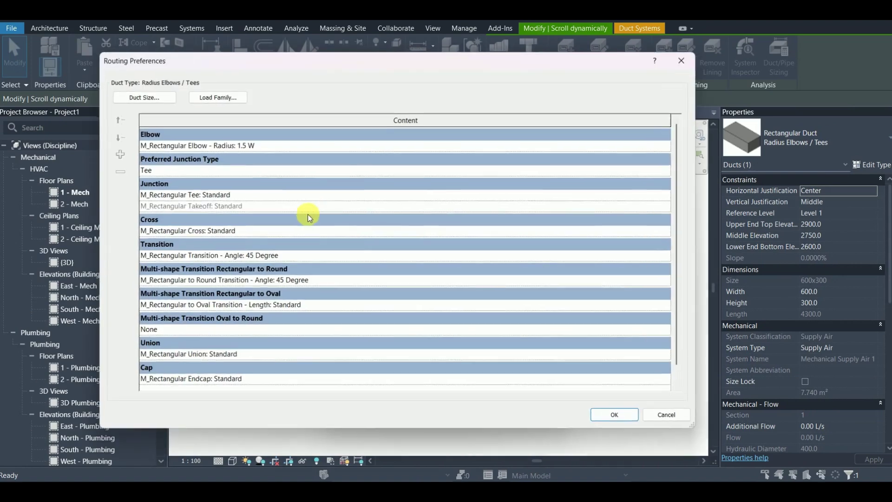
click(258, 197)
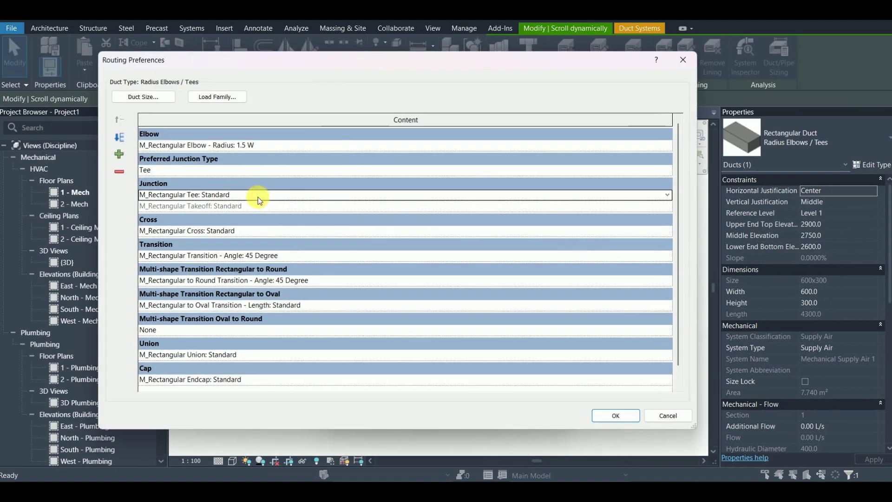
click(667, 195)
click(173, 216)
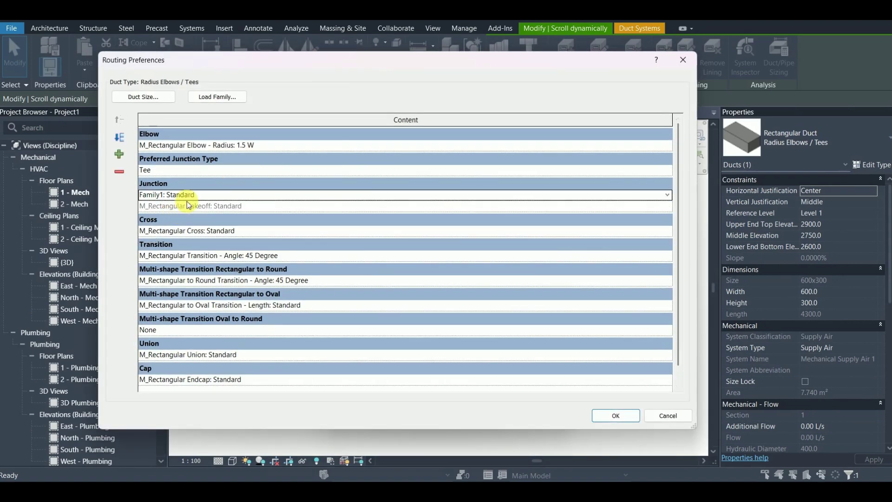
Keep Tee as the preferred junction type and accept the routing preferences and duct type settings
click(173, 172)
click(667, 170)
click(668, 170)
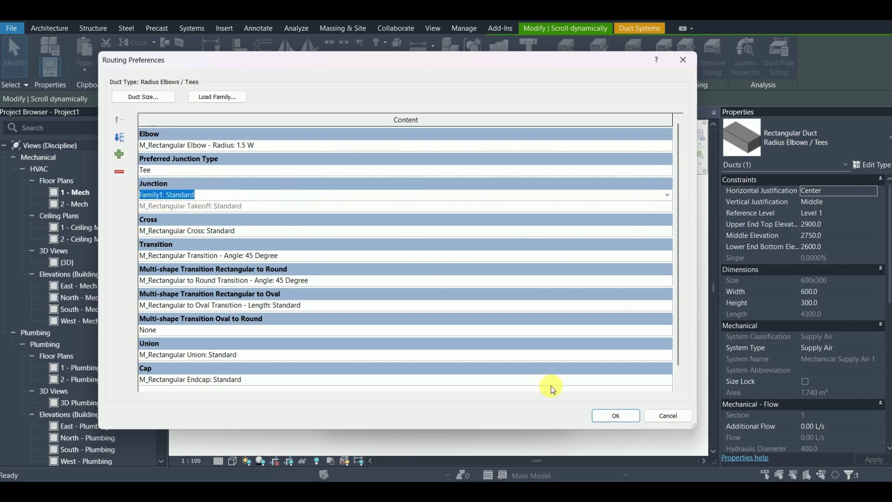
click(615, 415)
click(427, 402)
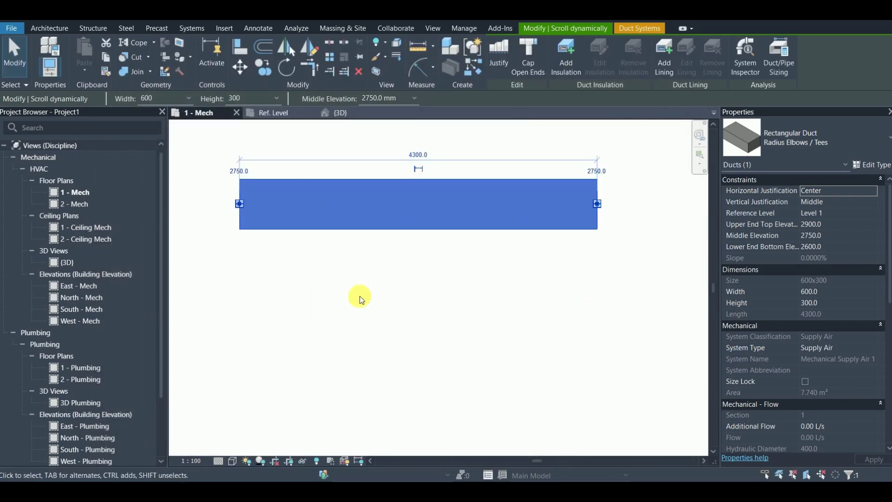
click(364, 308)
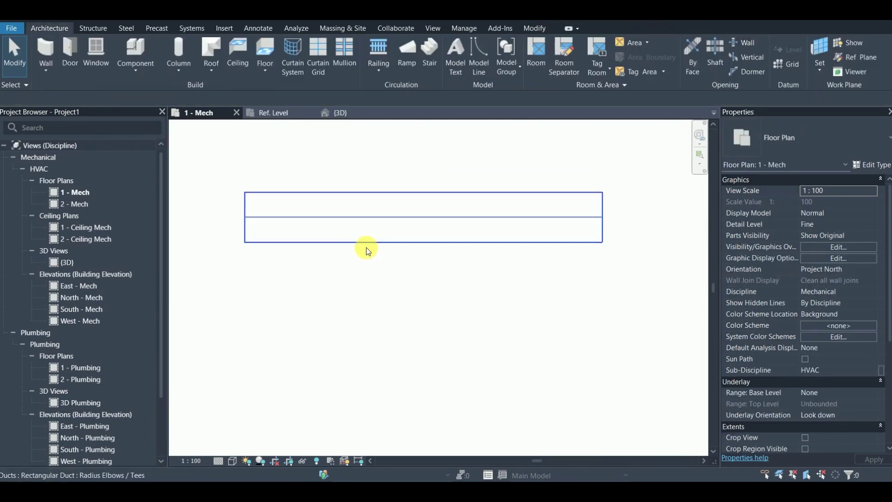
Draw a 400 x 300 branch duct at 2750 mm elevation, perpendicular from below the main duct to its centreline
click(324, 230)
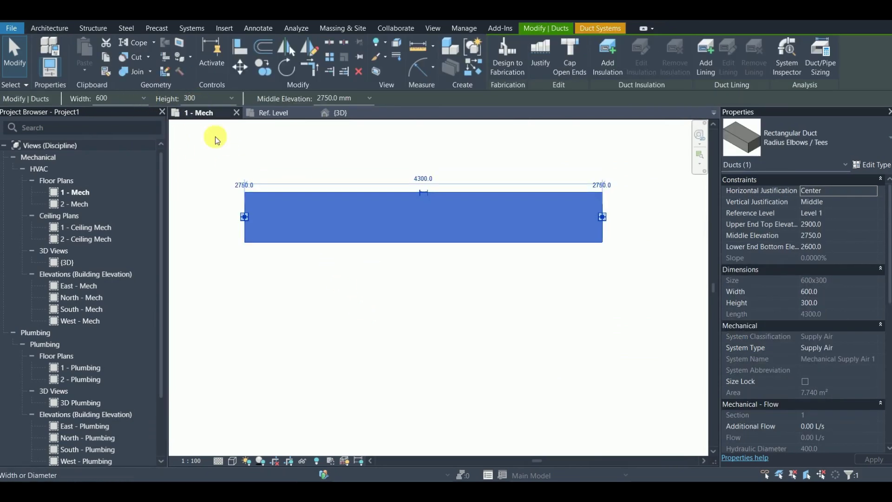
click(216, 137)
middle_drag(394, 285, 348, 316)
key(d)
key(t)
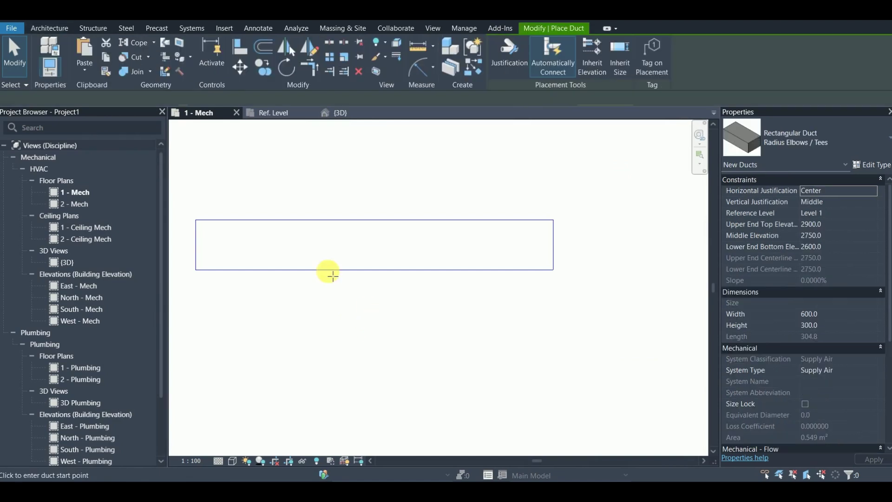
click(163, 98)
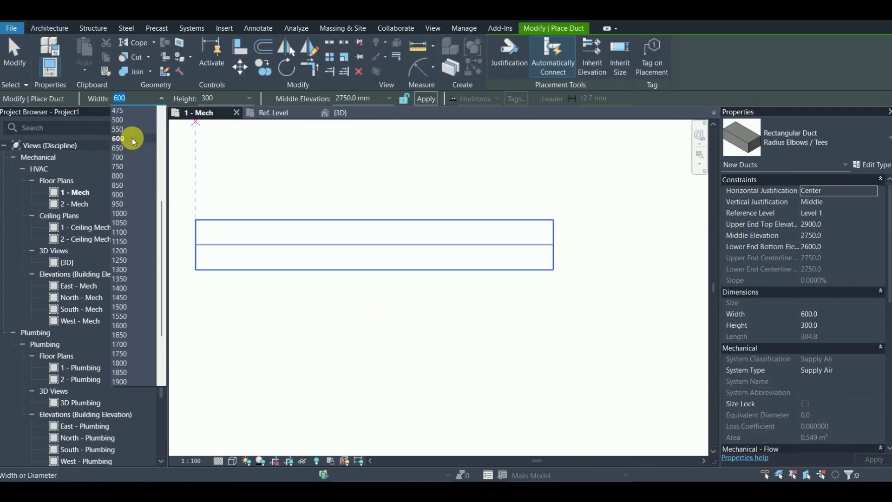
scroll(124, 127, up, 2)
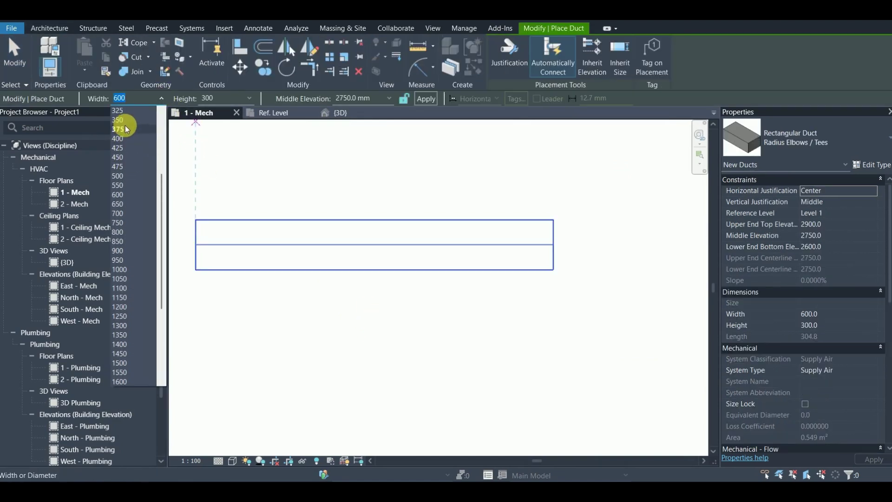
click(123, 126)
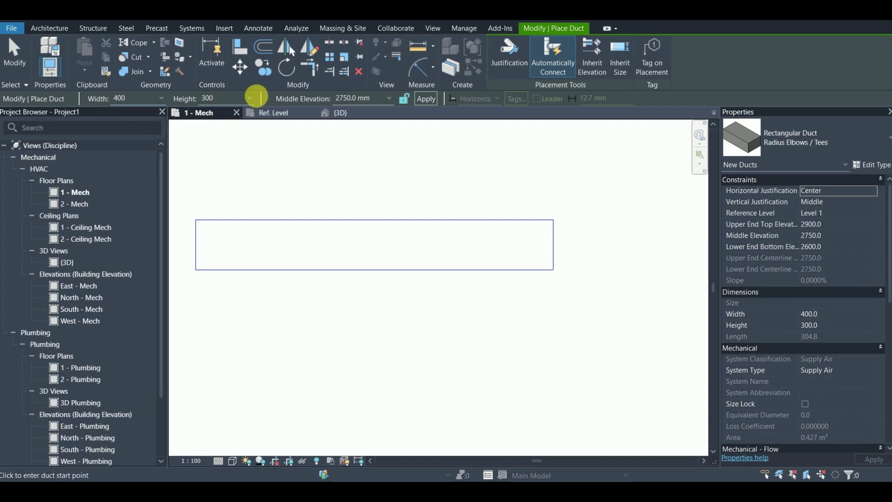
click(384, 375)
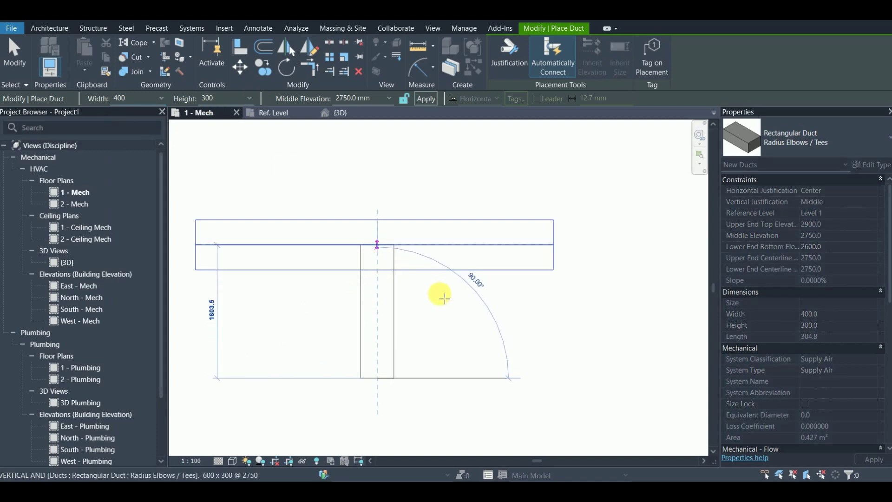
click(444, 298)
key(Escape)
key(Escape)
Show the ducts in the project's 3D view with shaded display and inspect the tee fitting at the junction
scroll(370, 277, up, 2)
middle_drag(370, 277, 411, 291)
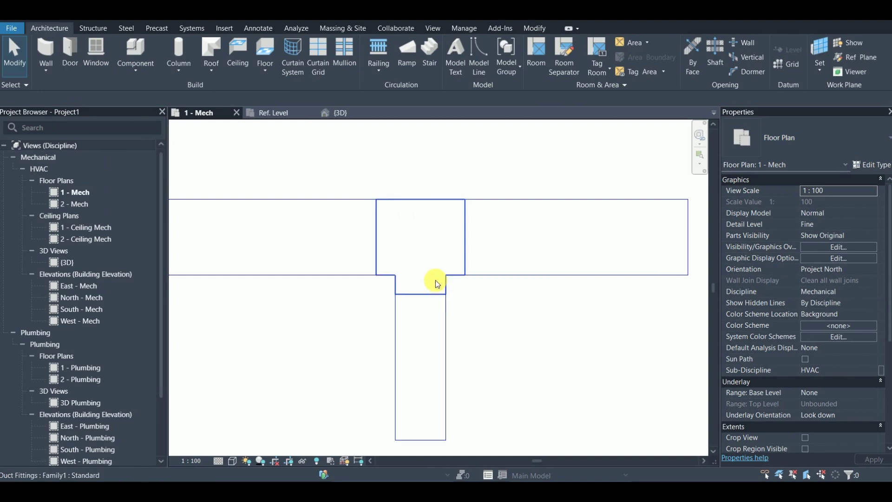
middle_drag(298, 140, 290, 176)
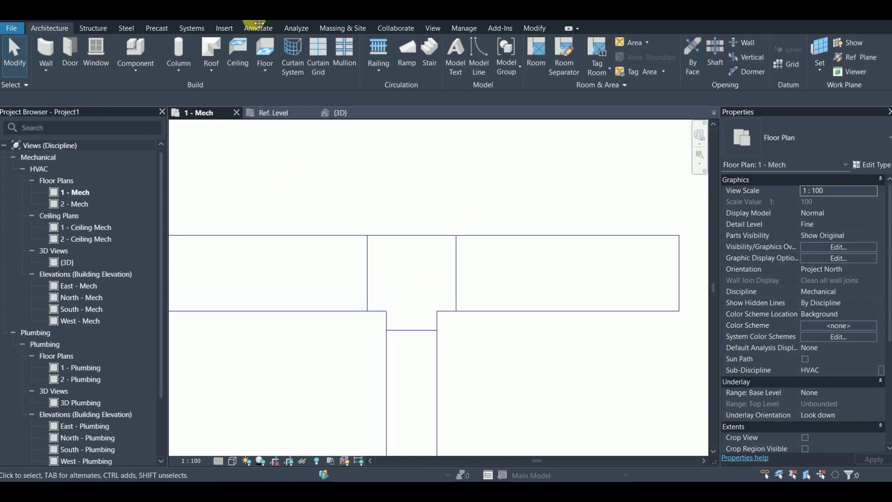
scroll(406, 227, up, 4)
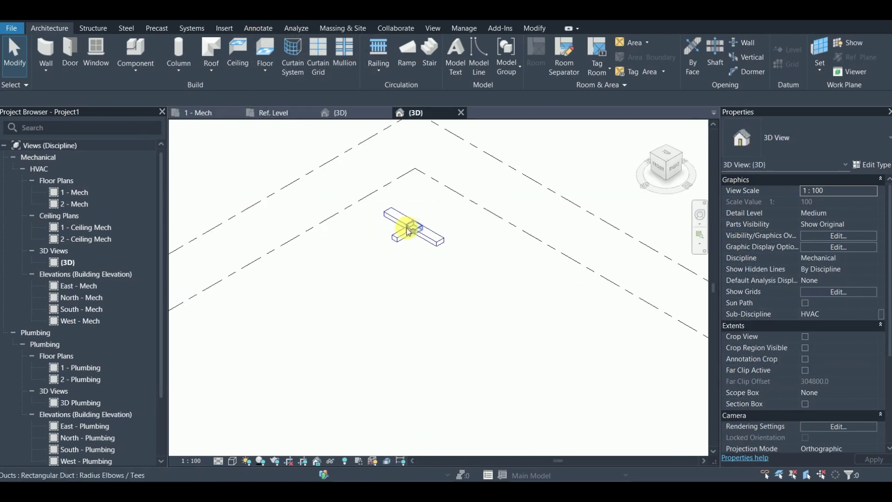
shift+middle_drag(355, 261, 425, 300)
key(s)
key(d)
scroll(313, 291, up, 1)
middle_drag(312, 291, 565, 276)
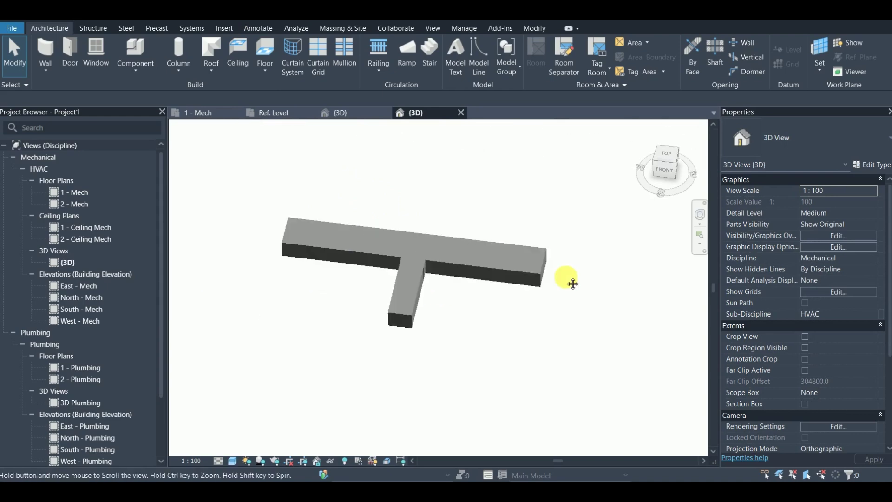
scroll(409, 264, up, 7)
click(352, 262)
shift+middle_drag(352, 262, 408, 324)
click(403, 332)
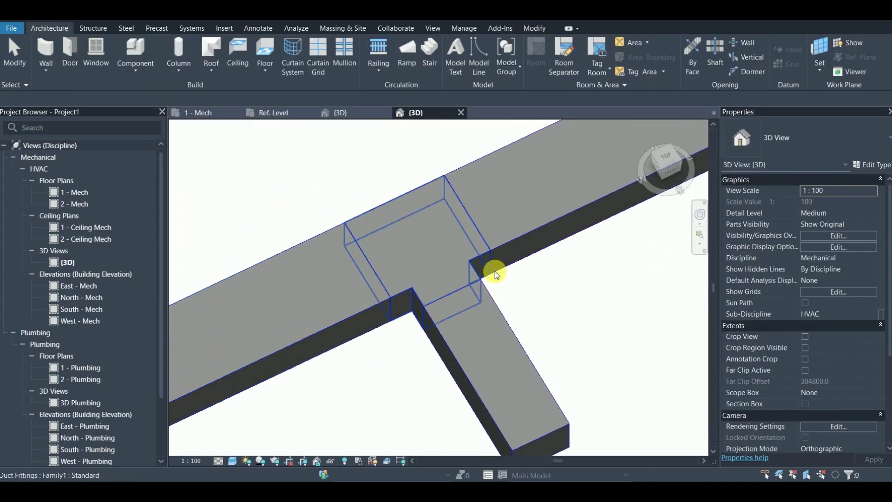
Set the width of the main duct segment on the tee's outlet side to 500
scroll(493, 277, down, 3)
click(501, 305)
shift+middle_drag(520, 340, 454, 320)
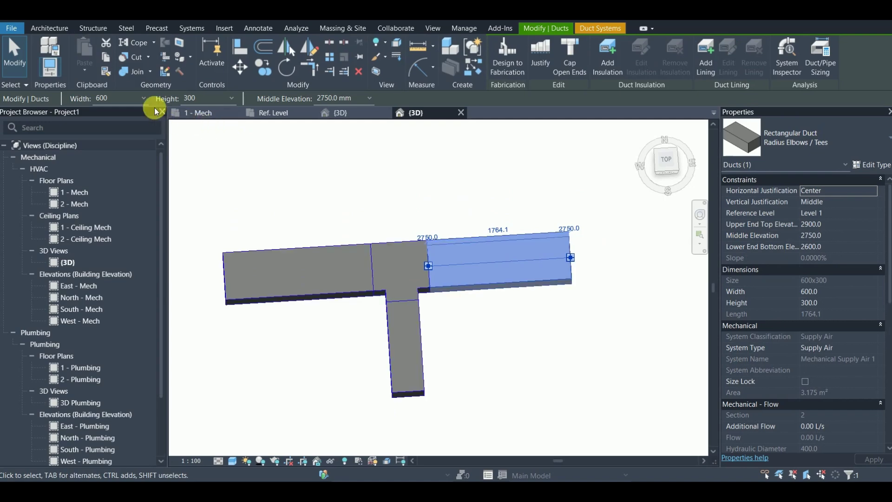
click(143, 98)
scroll(130, 120, up, 1)
scroll(130, 117, up, 1)
click(121, 122)
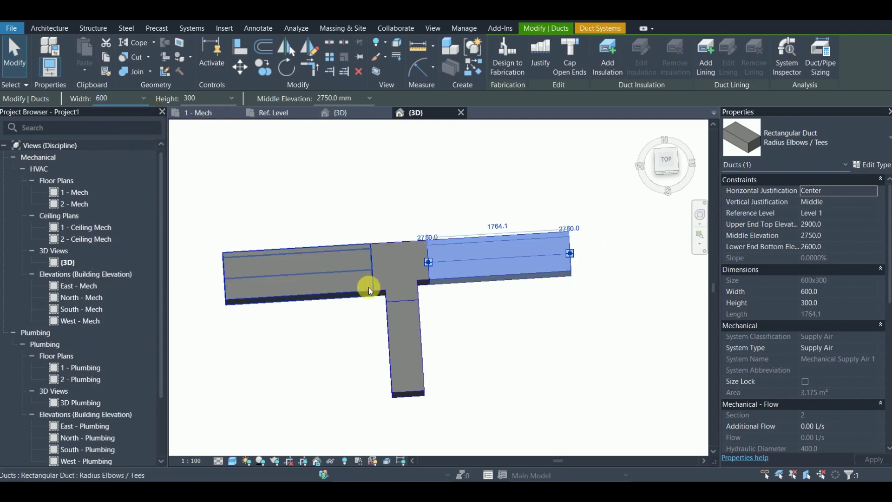
Select the tee fitting in 3D and check the sizes at its connectors
click(470, 318)
scroll(405, 302, up, 3)
click(380, 297)
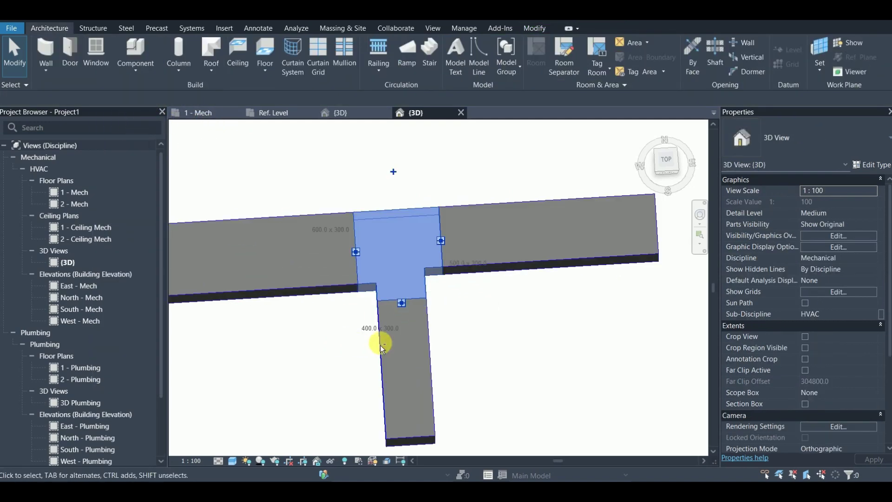
shift+middle_drag(441, 343, 372, 358)
key(Escape)
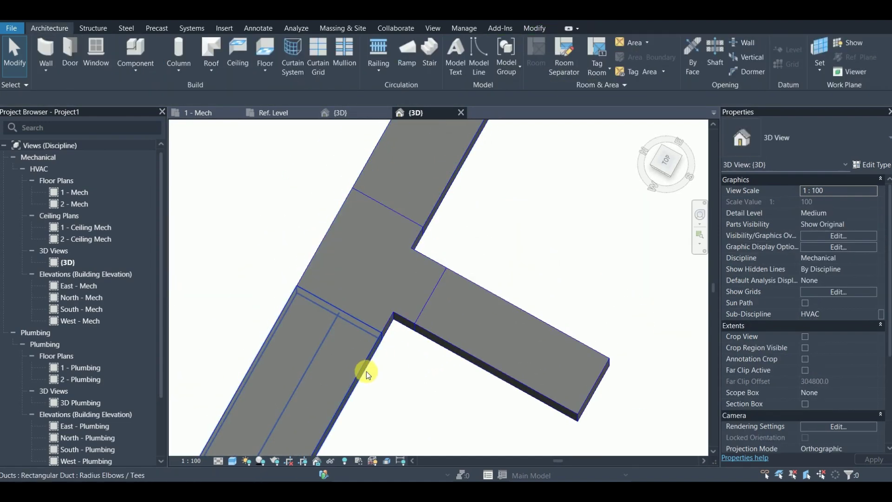
Select the inlet, outlet and branch ducts in turn and check their widths
click(364, 370)
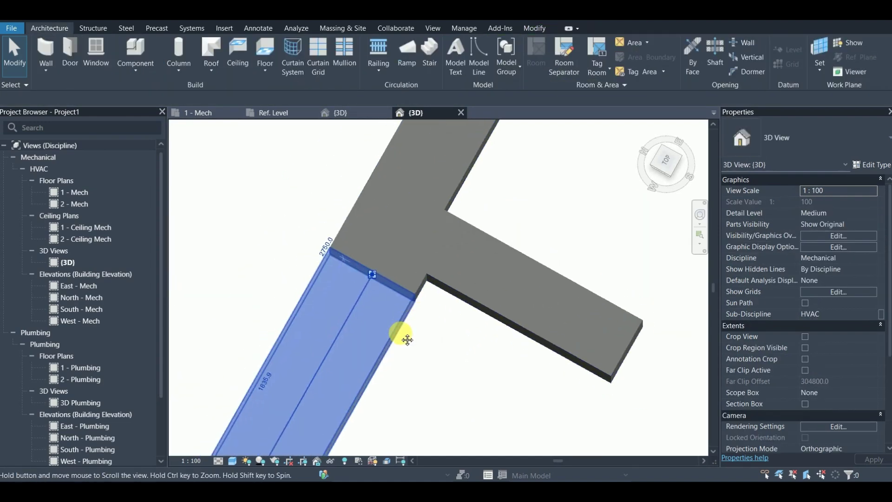
click(475, 159)
middle_drag(504, 212, 487, 228)
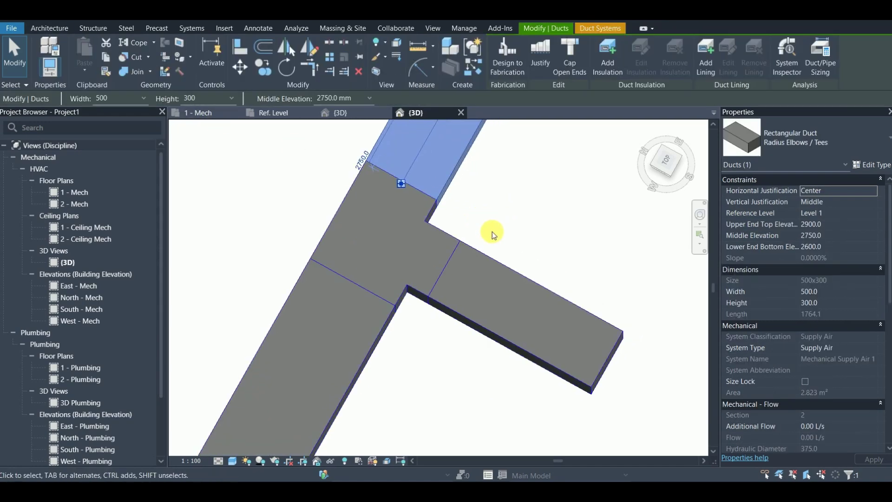
click(492, 231)
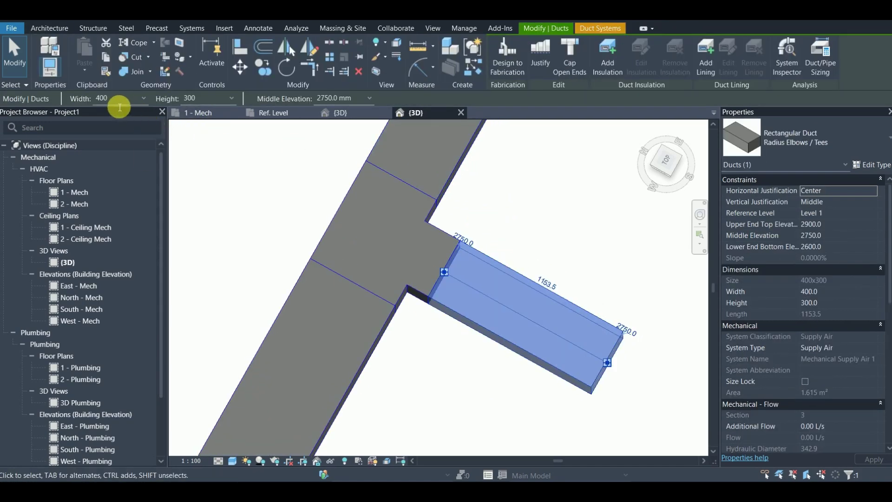
click(291, 168)
Turn on Radial Branch for the placed tee fitting and inspect the curved branch in 3D
scroll(437, 316, down, 2)
middle_drag(437, 316, 398, 307)
scroll(392, 279, up, 1)
click(391, 307)
click(803, 224)
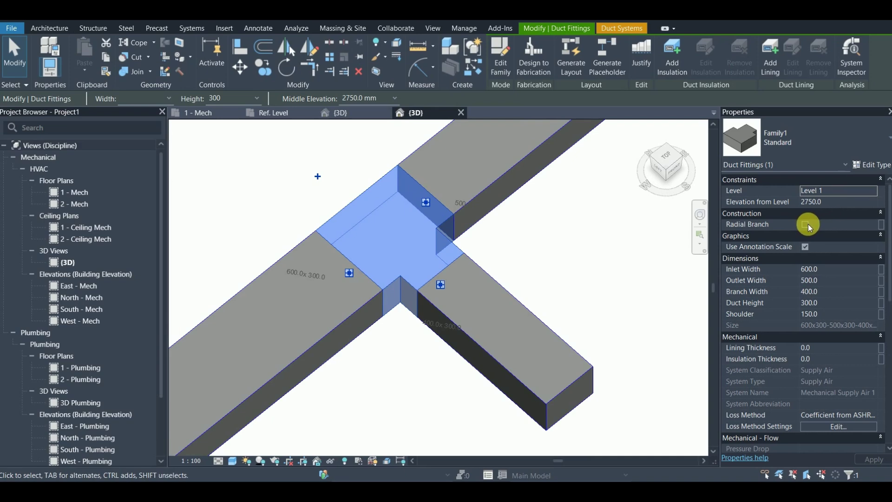
click(393, 338)
shift+middle_drag(393, 337, 416, 271)
shift+middle_drag(436, 325, 405, 318)
click(405, 317)
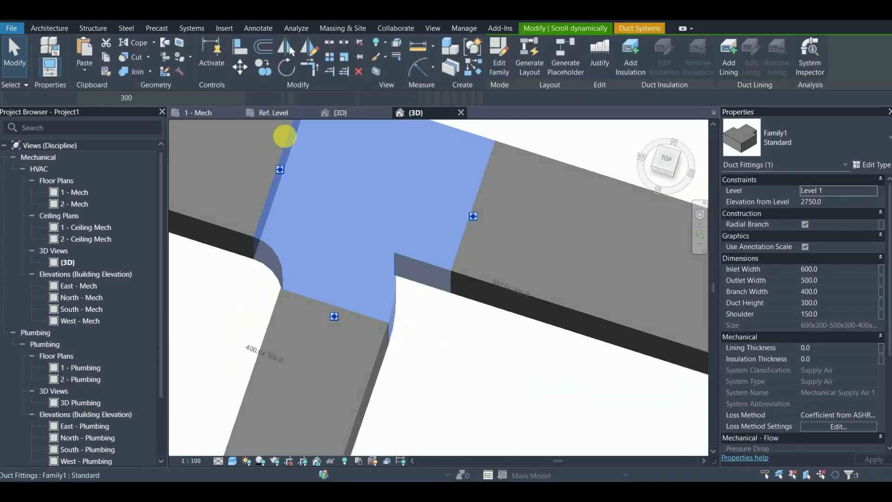
key(Escape)
Examine the radial tee and its connected ducts in the 1 - Mech floor plan
click(217, 113)
scroll(393, 293, up, 1)
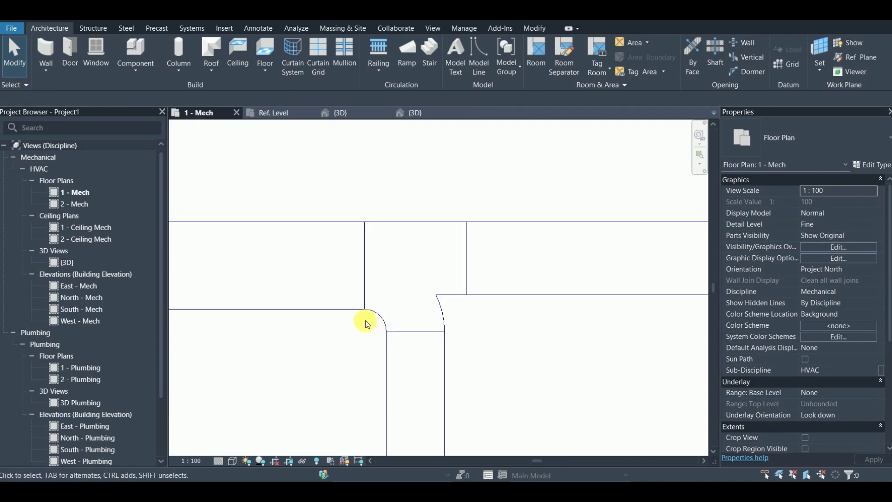
scroll(390, 316, down, 3)
scroll(397, 314, up, 2)
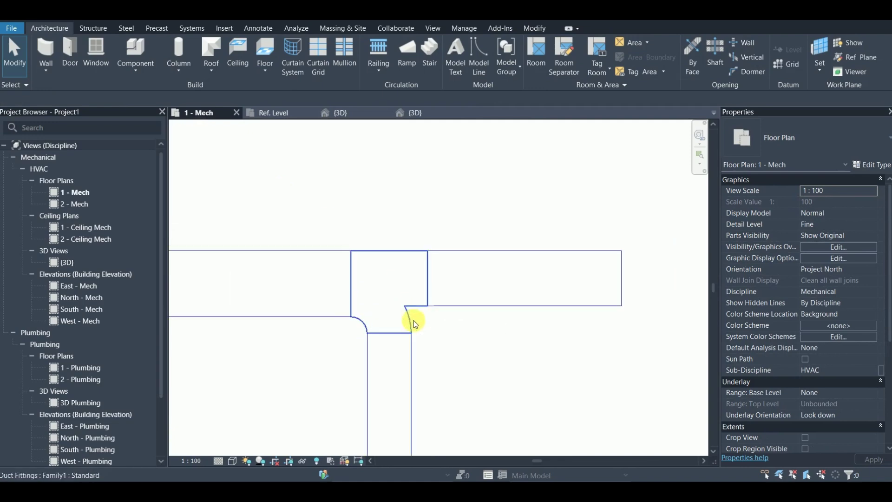
Select the radial tee in the floor plan and check its connector sizes and branch curves
click(412, 321)
middle_drag(458, 319, 482, 297)
key(Escape)
scroll(372, 317, up, 1)
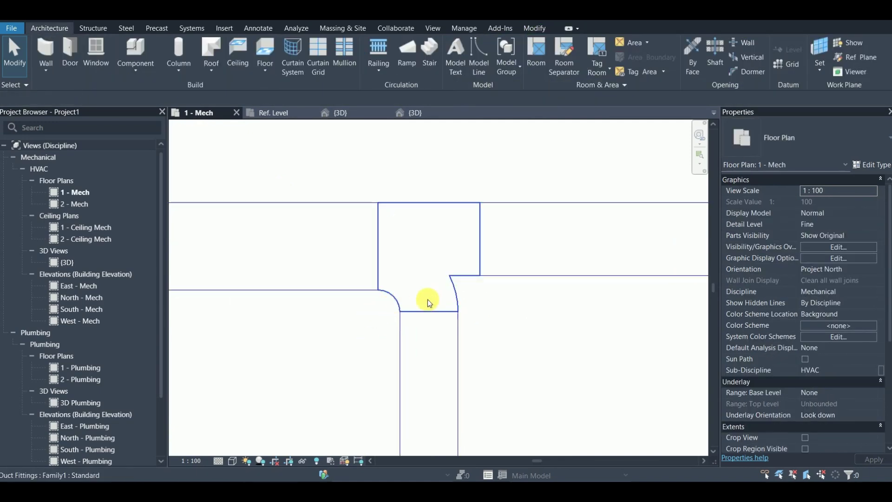
scroll(474, 305, down, 1)
click(465, 312)
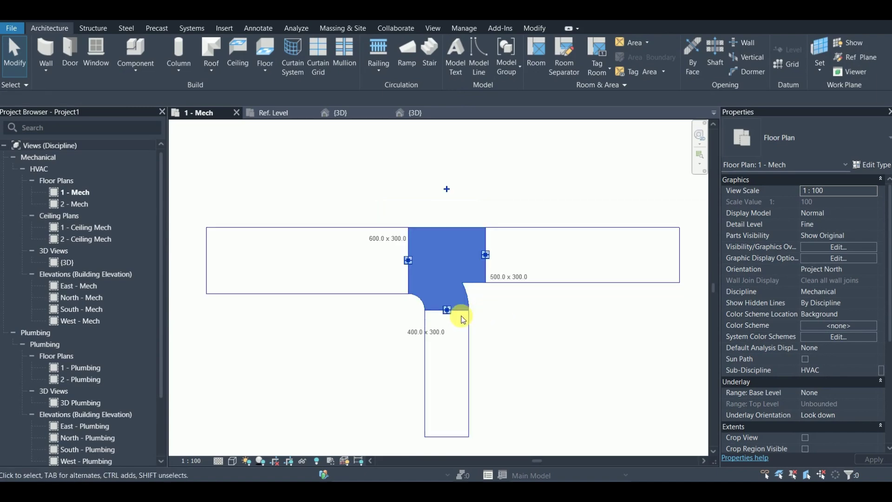
key(Escape)
middle_drag(439, 311, 398, 322)
Turn off Radial Branch for the placed tee fitting in the project's 3D view
click(409, 112)
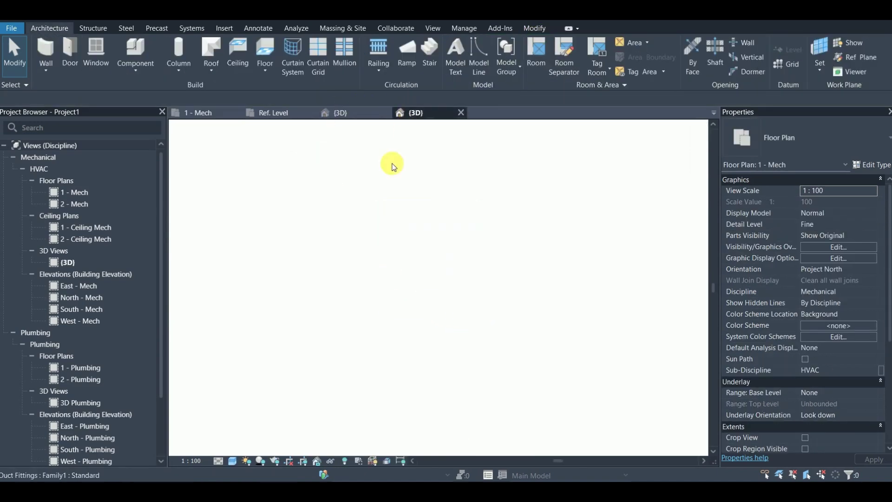
scroll(362, 266, down, 3)
shift+middle_drag(356, 291, 407, 263)
scroll(390, 264, up, 2)
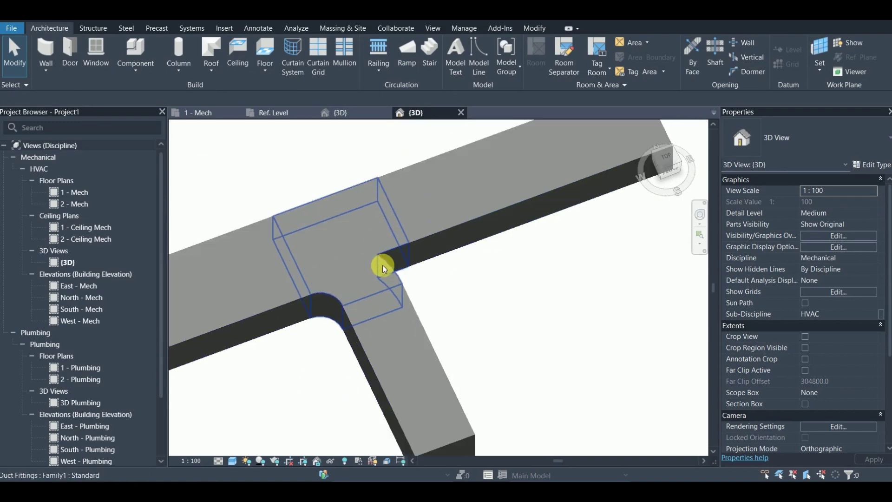
click(383, 265)
shift+middle_drag(468, 263, 500, 257)
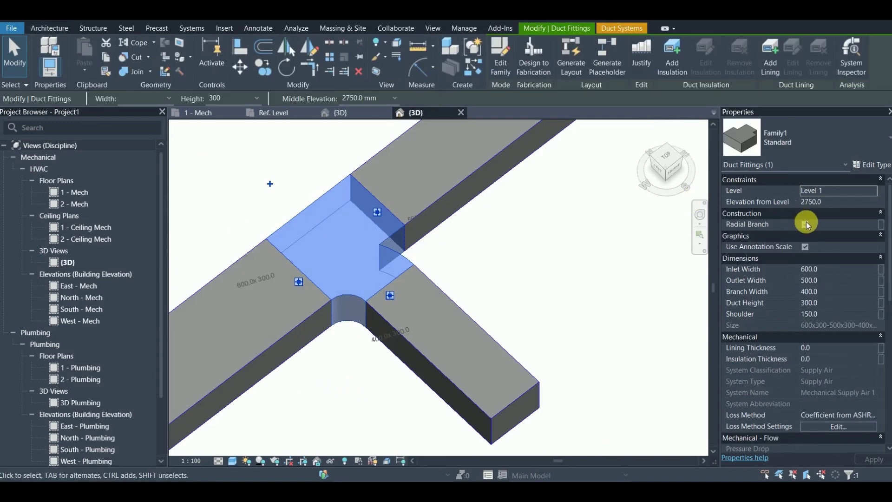
click(462, 275)
mouse_move(455, 278)
shift+middle_down()
mouse_move(424, 285)
mouse_move(465, 266)
shift+middle_up()
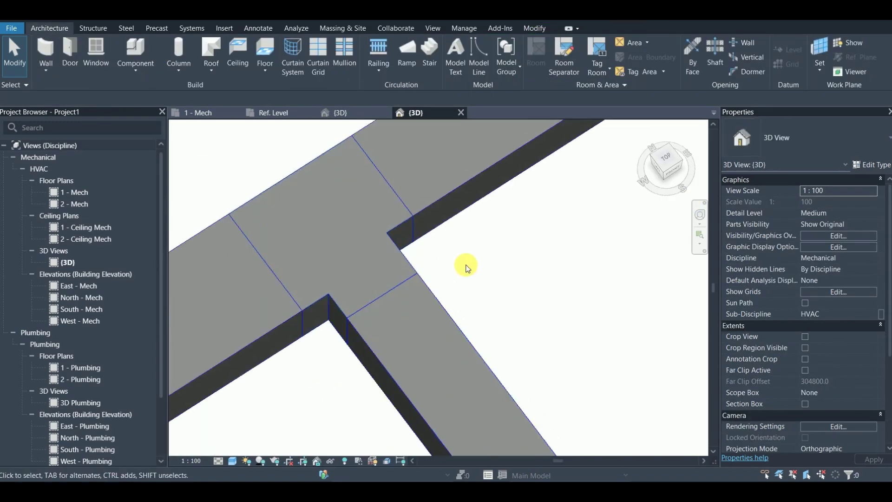
Set the width of the outlet duct on the tee's main run to 450 mm
middle_drag(471, 216, 445, 259)
click(447, 258)
scroll(449, 267, down, 3)
shift+middle_drag(463, 290, 420, 282)
click(146, 98)
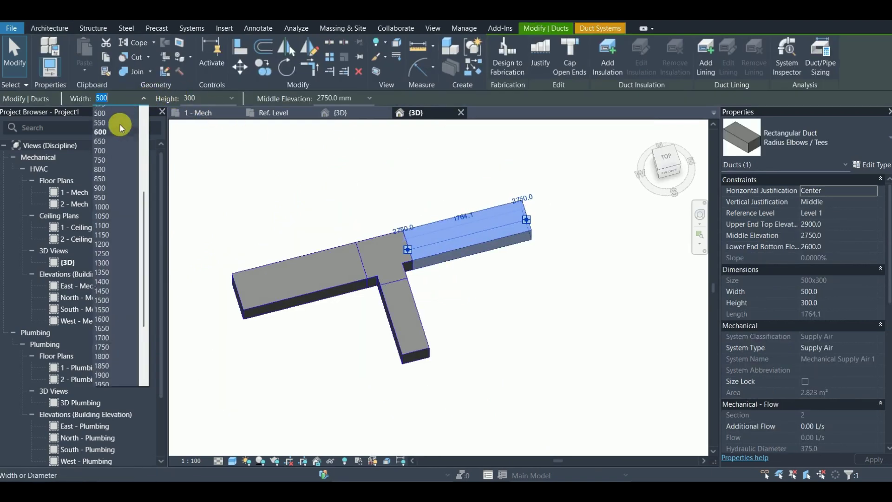
text(4)
key(Escape)
key(Escape)
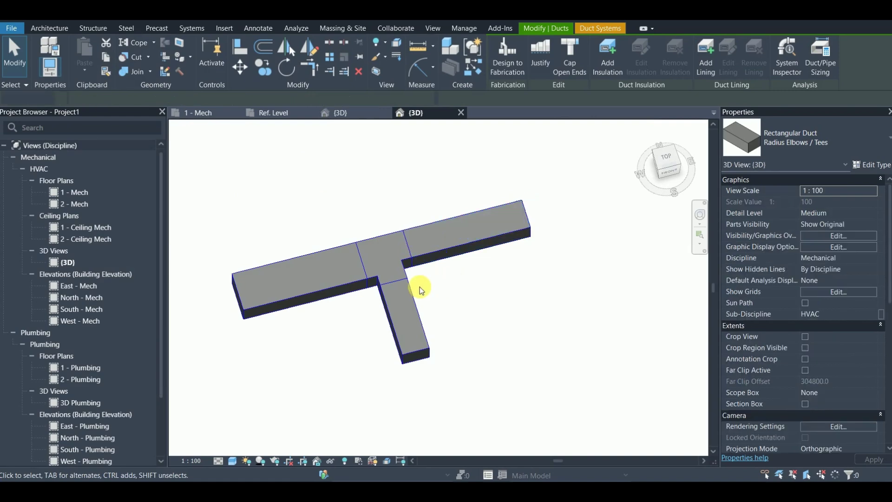
Set the branch duct's width to 450 mm
scroll(418, 290, up, 2)
click(412, 303)
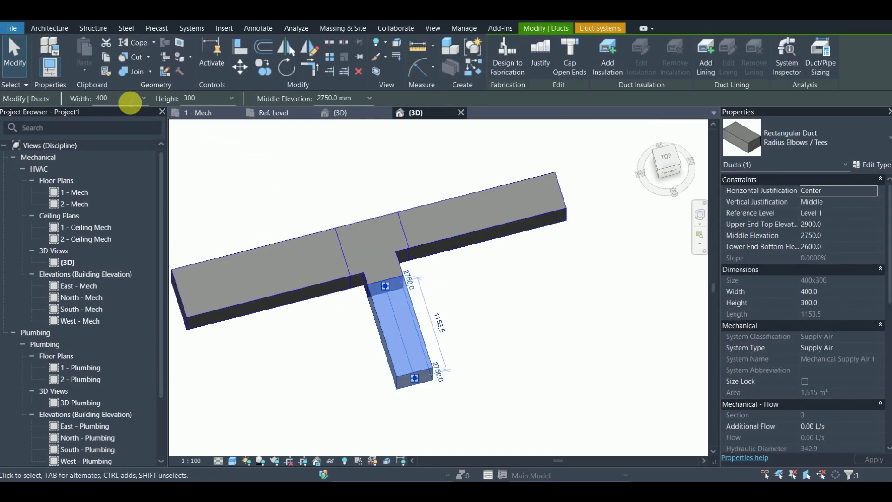
click(146, 96)
click(117, 126)
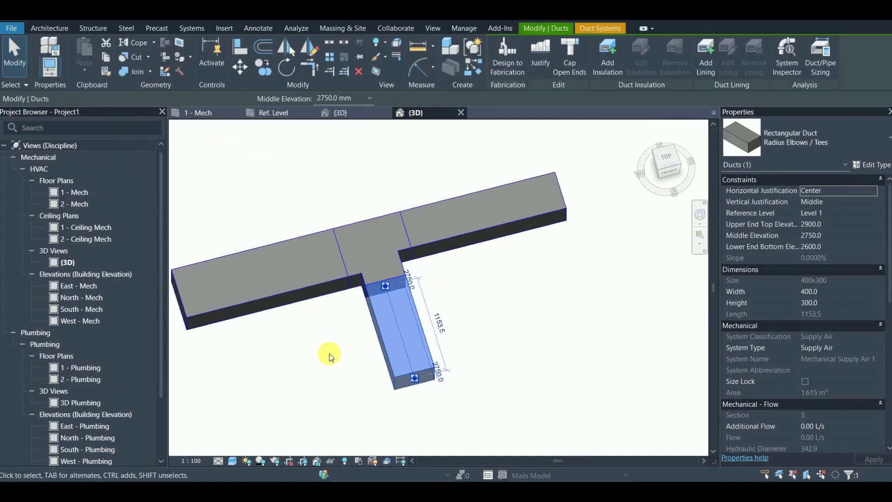
key(Escape)
Select the straight-branch tee in 3D and examine its connector sizes and both branch corners from several angles
scroll(370, 280, up, 2)
click(397, 269)
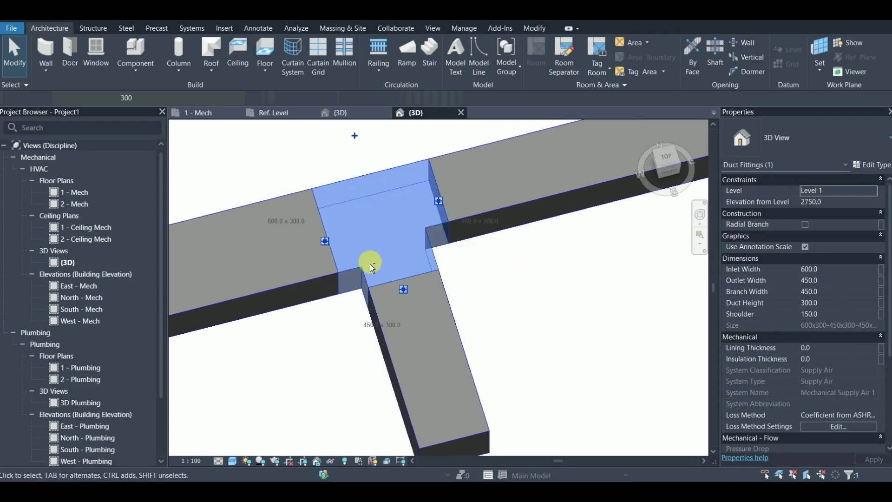
shift+middle_drag(370, 264, 450, 280)
key(Escape)
scroll(366, 278, up, 1)
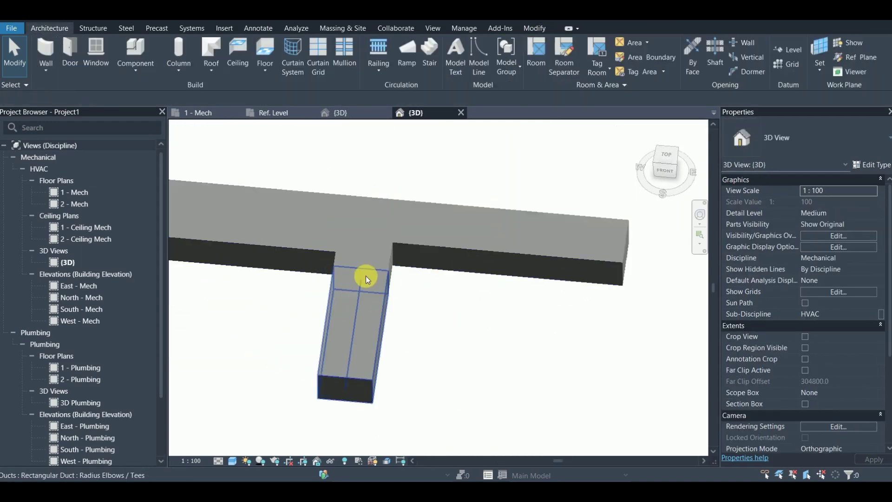
shift+middle_drag(366, 278, 483, 297)
click(344, 306)
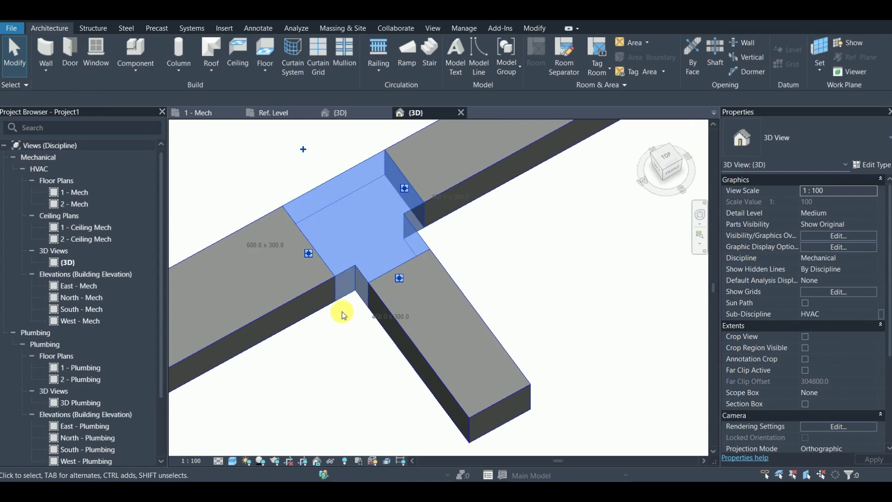
key(Escape)
click(438, 238)
middle_drag(463, 243, 453, 289)
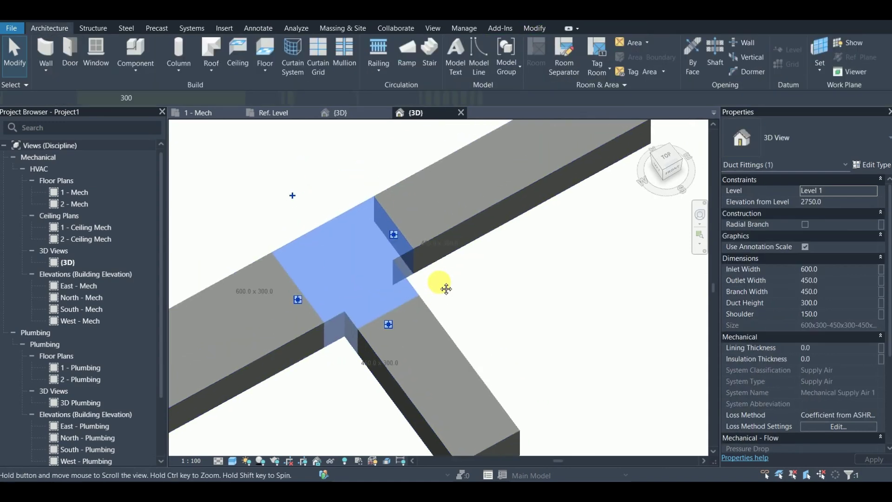
key(Delete)
scroll(429, 280, up, 2)
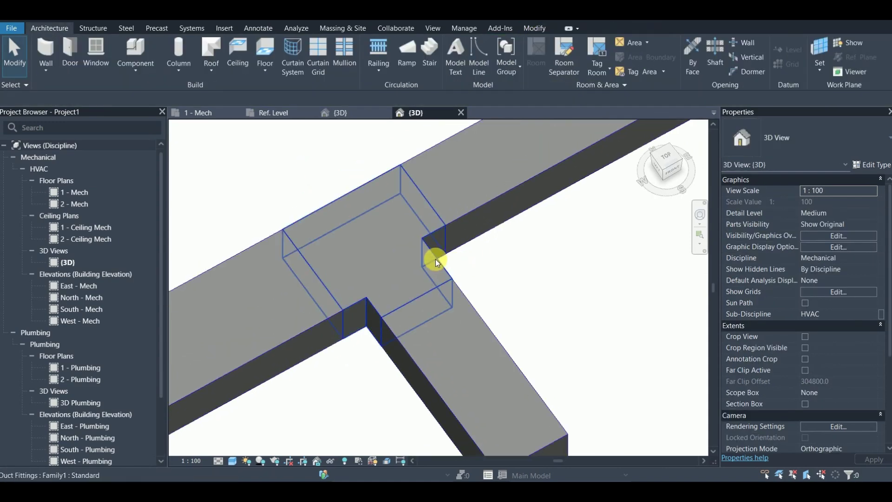